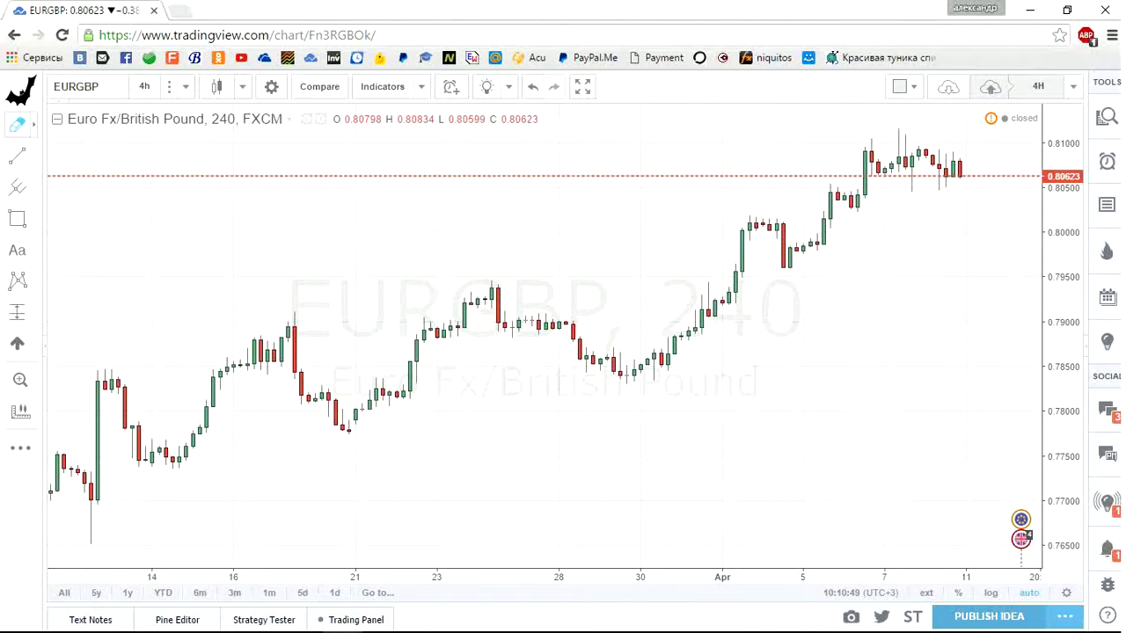
Step: Compress the EURGBP 4h price scale so the candles drop and leave empty space above
{"action": "left_click_drag", "start_coordinate": [924, 145], "coordinate": [916, 413]}
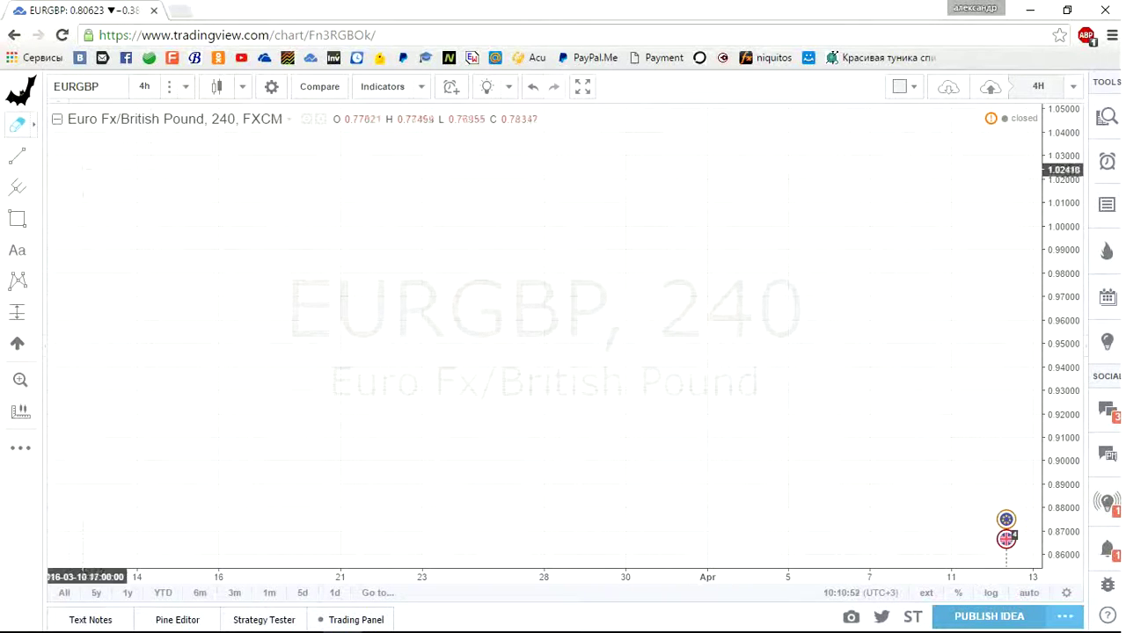
Step: Start a blue trend-line zigzag at the 1.03 high and chain its upper swing points
{"action": "left_click", "coordinate": [17, 155]}
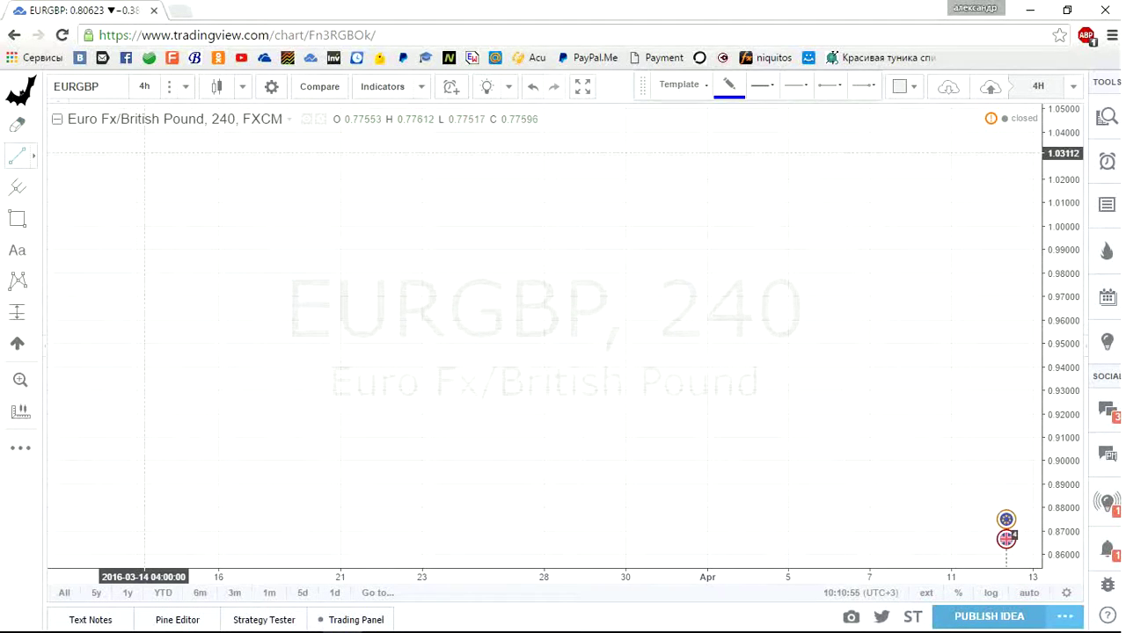
{"action": "left_click", "coordinate": [143, 154]}
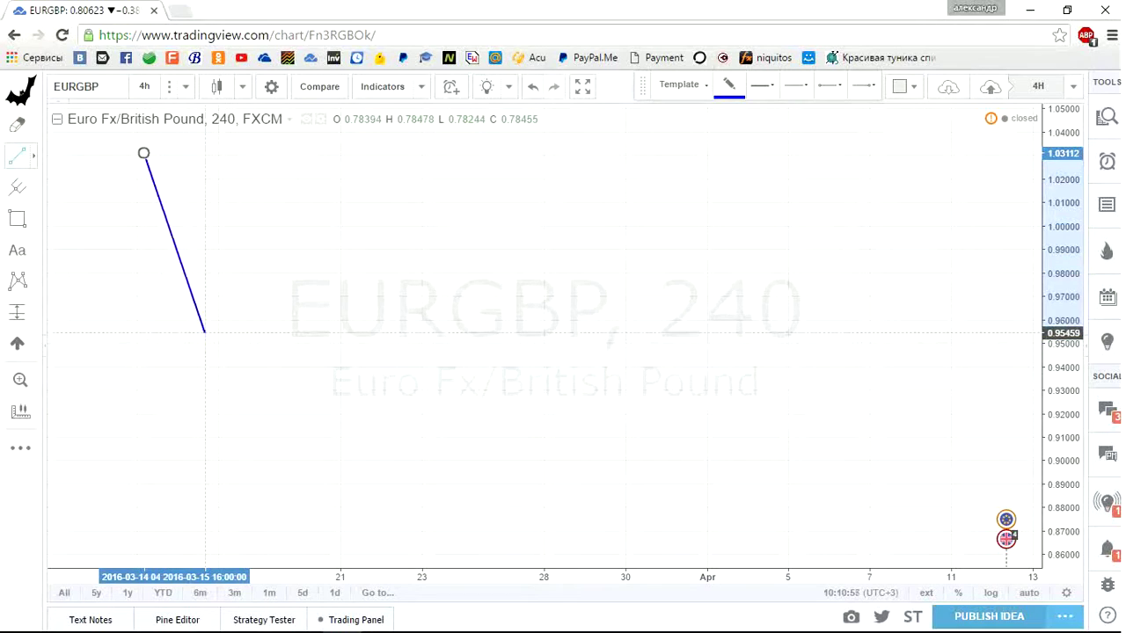
{"action": "left_click", "coordinate": [204, 332]}
{"action": "left_click", "coordinate": [204, 332]}
{"action": "left_click", "coordinate": [239, 264]}
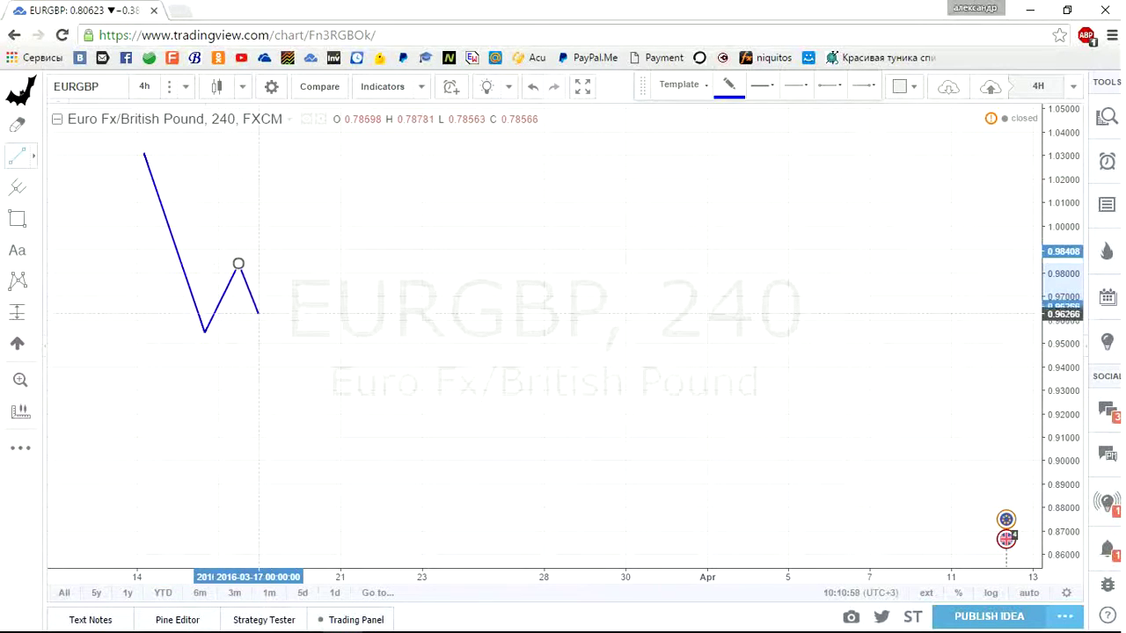
{"action": "left_click", "coordinate": [258, 308]}
{"action": "left_click", "coordinate": [278, 229]}
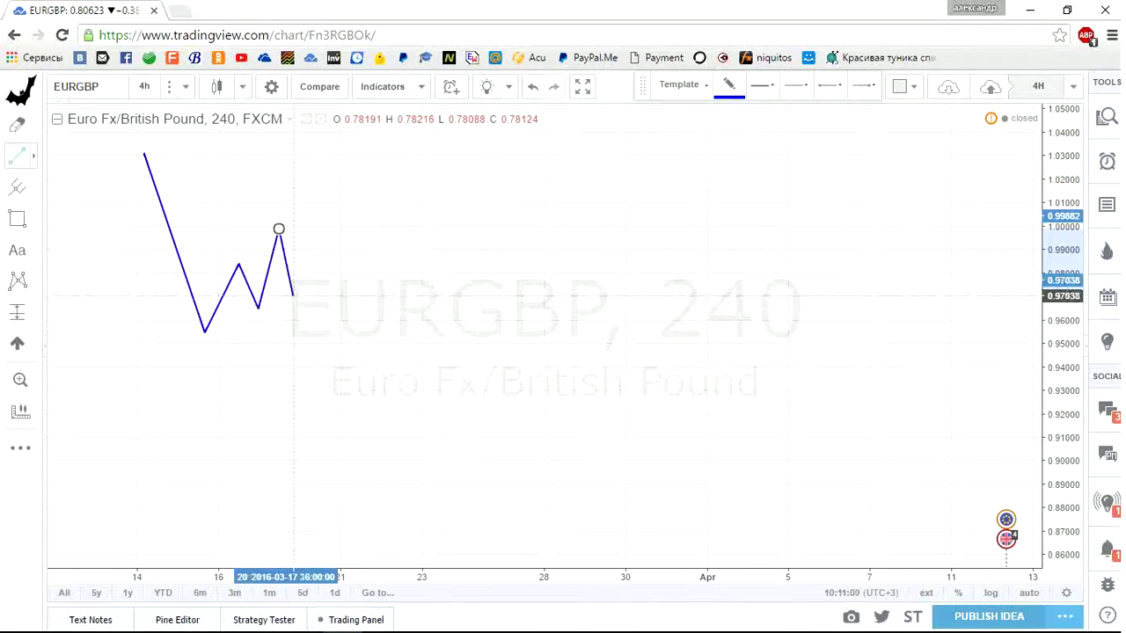
{"action": "left_click", "coordinate": [293, 299]}
{"action": "left_click", "coordinate": [313, 260]}
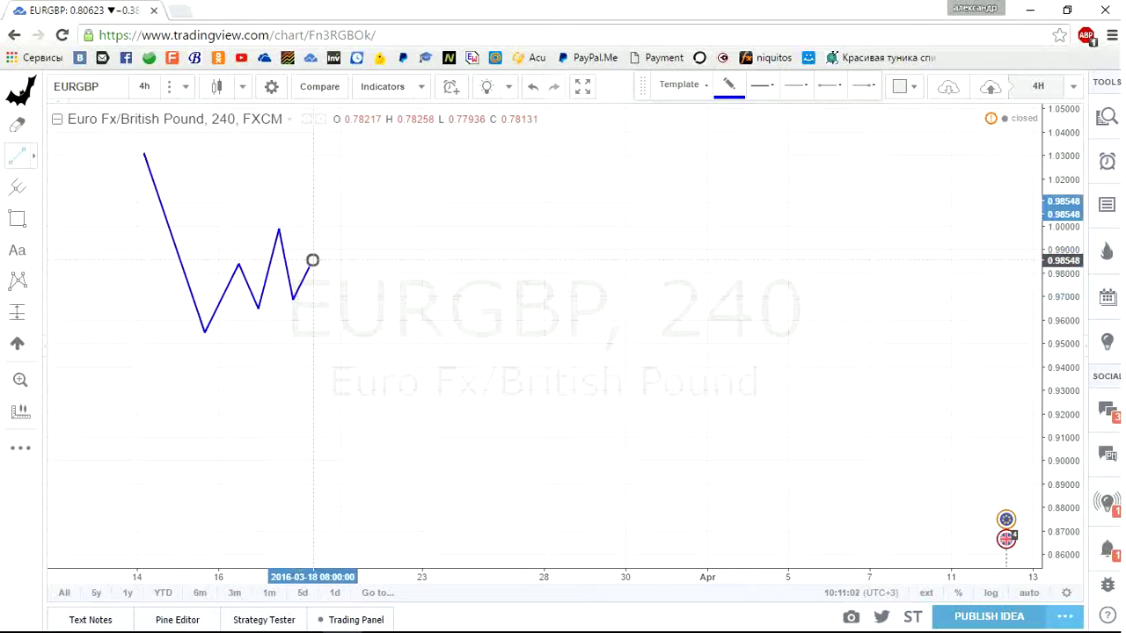
Step: Continue the zigzag down to the 0.871 low and back up to about 0.915
{"action": "left_click", "coordinate": [346, 438]}
{"action": "left_click", "coordinate": [373, 386]}
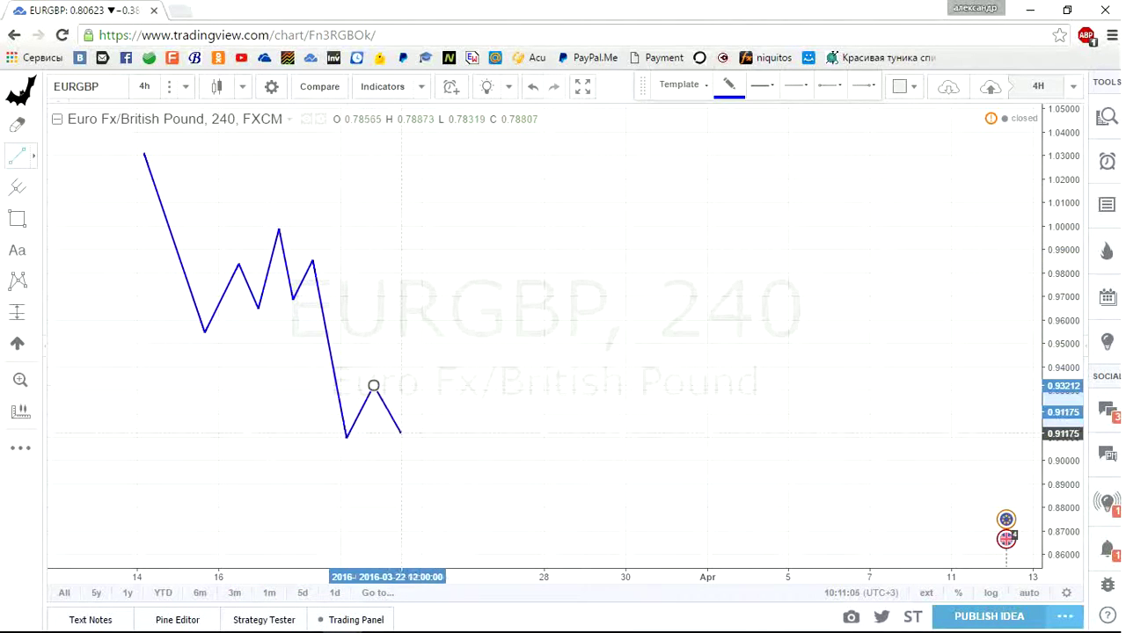
{"action": "left_click", "coordinate": [400, 431]}
{"action": "left_click", "coordinate": [442, 329]}
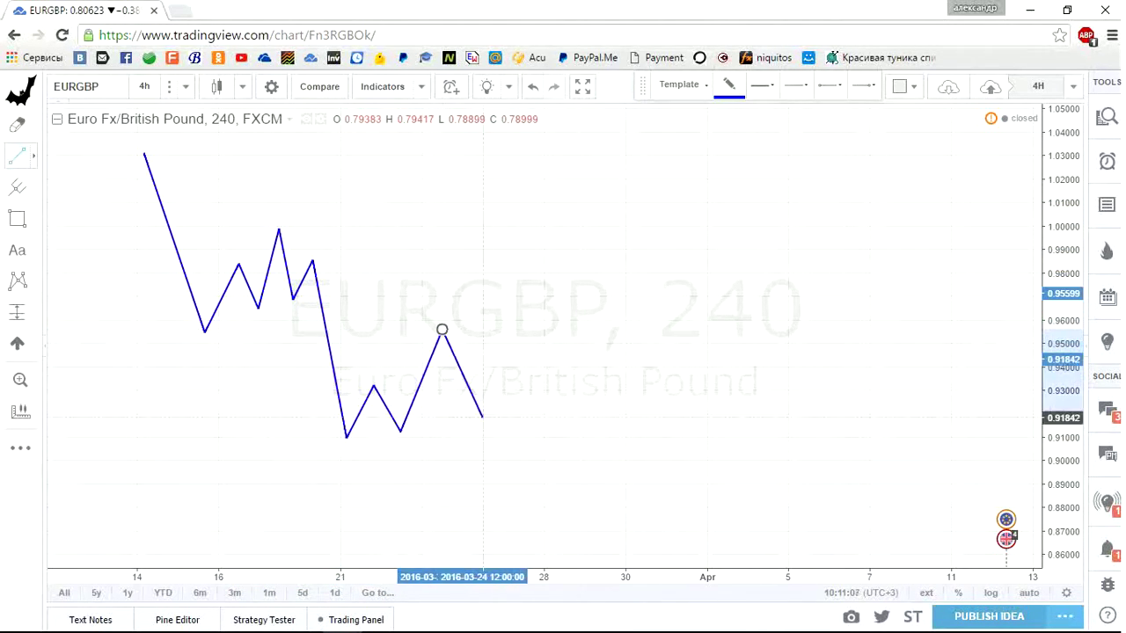
{"action": "left_click", "coordinate": [536, 528]}
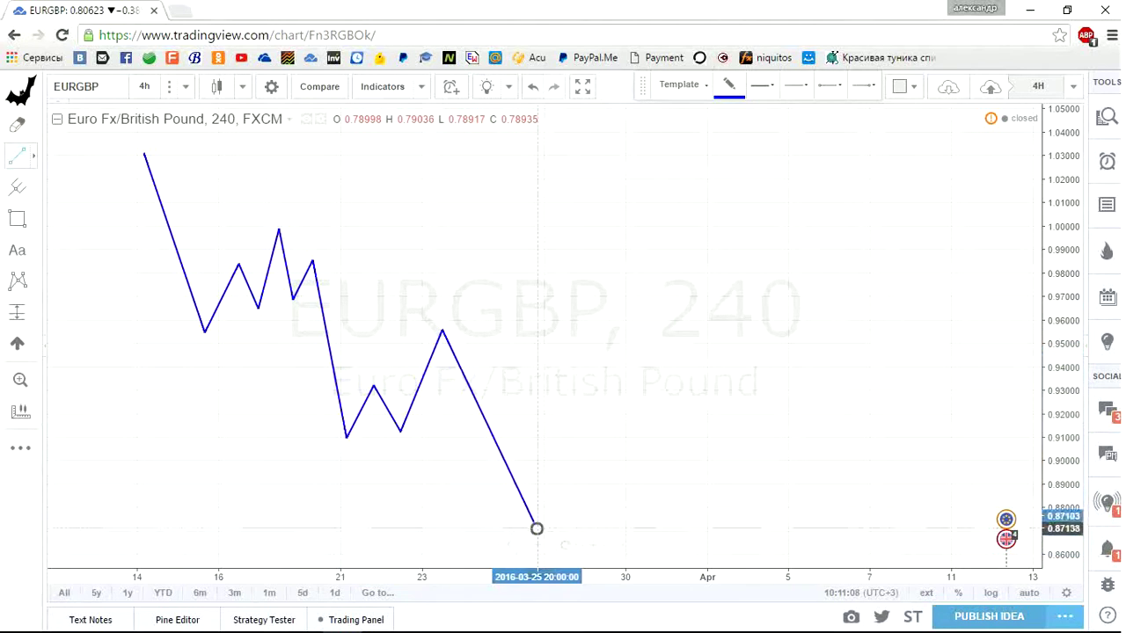
{"action": "left_click", "coordinate": [543, 472]}
{"action": "left_click", "coordinate": [584, 513]}
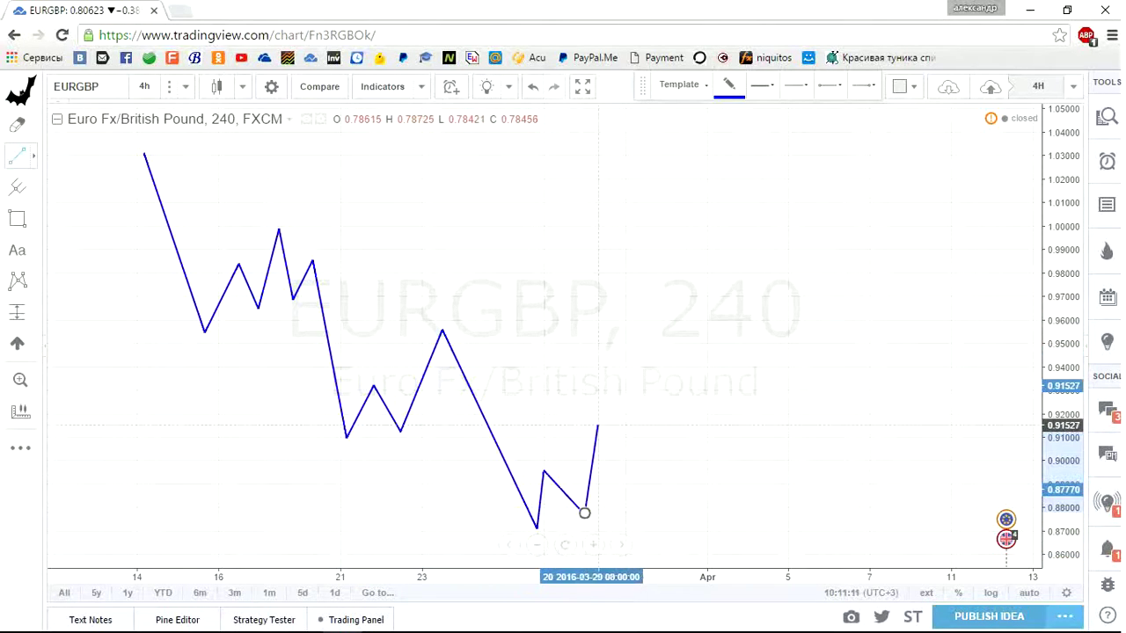
{"action": "left_click", "coordinate": [597, 425]}
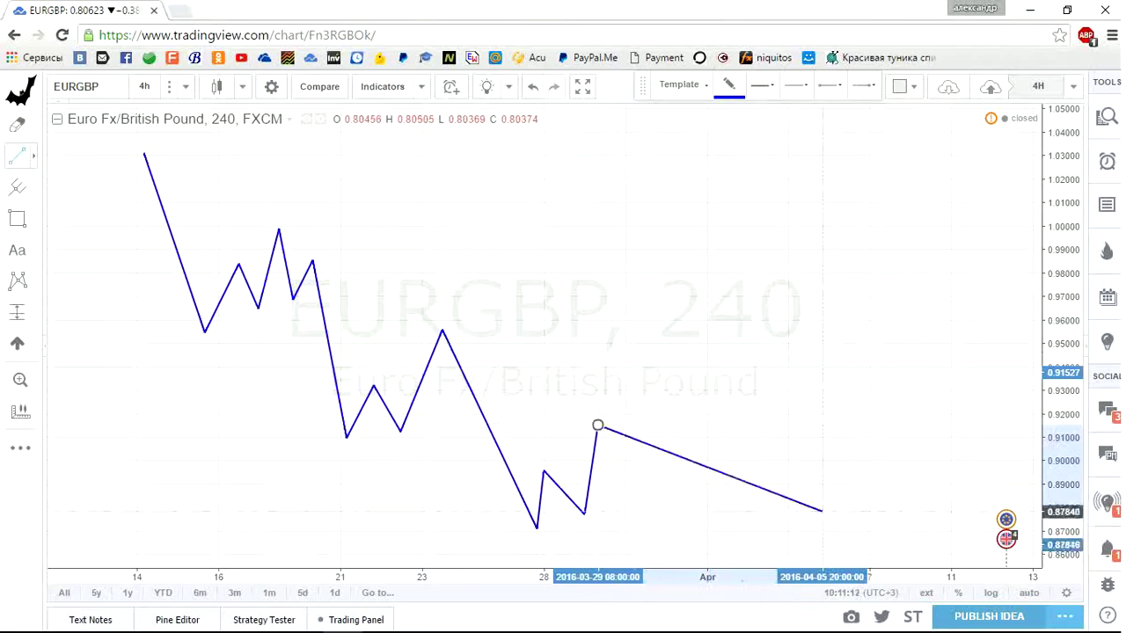
{"action": "key", "text": "Escape"}
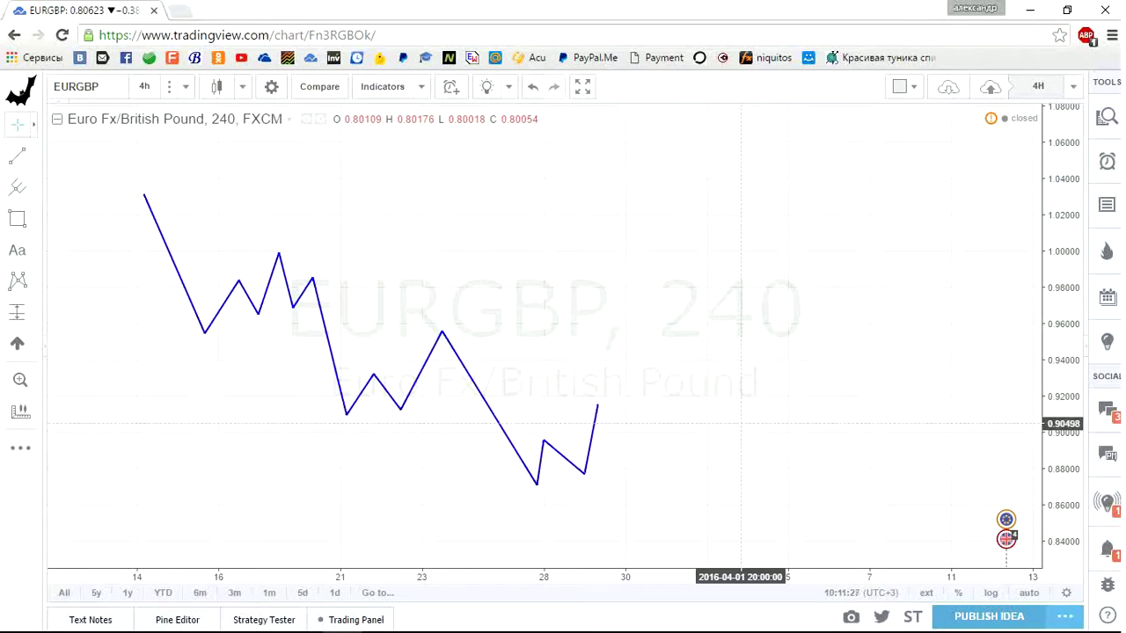
Step: Draw a pink rectangle from the 1.03 high down to about 0.955, extending into early April
{"action": "left_click", "coordinate": [17, 218]}
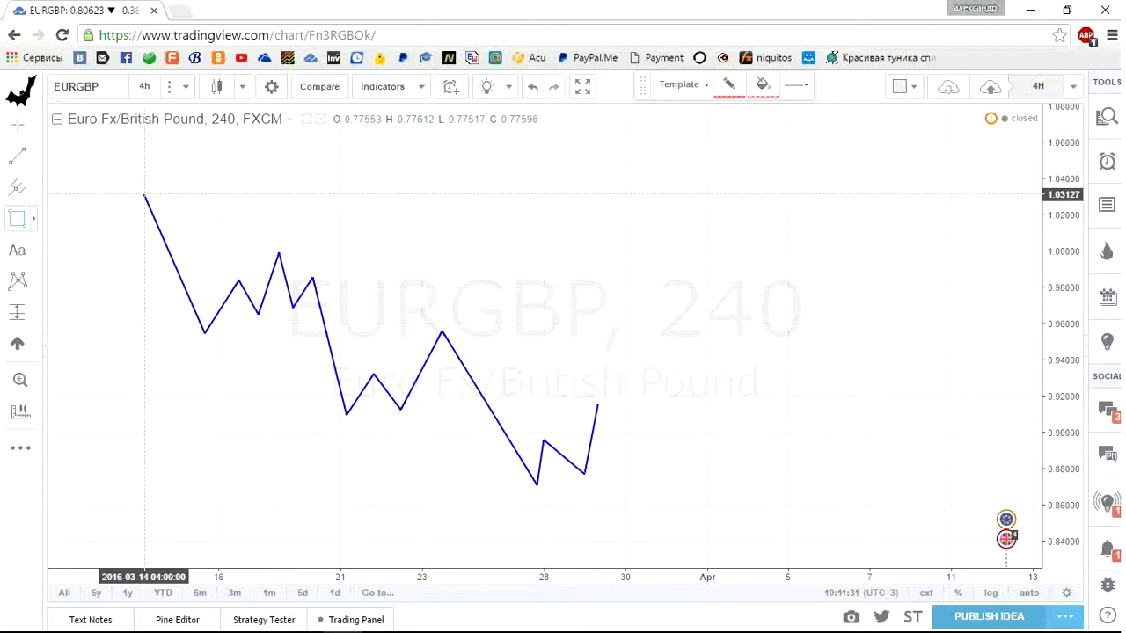
{"action": "left_click", "coordinate": [144, 194]}
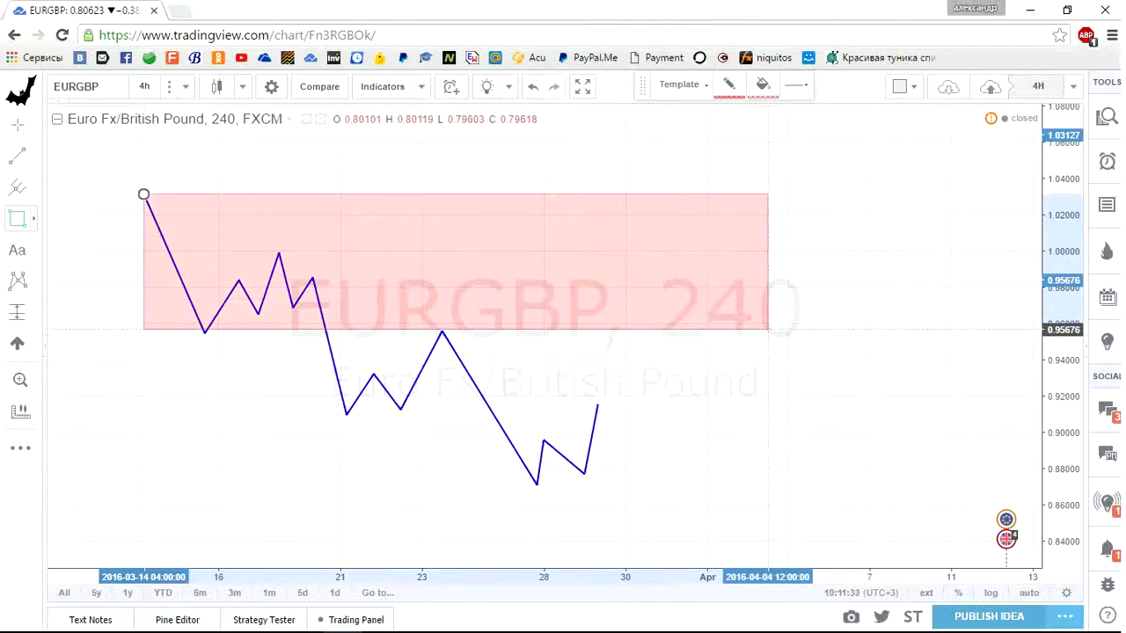
{"action": "left_click", "coordinate": [768, 333]}
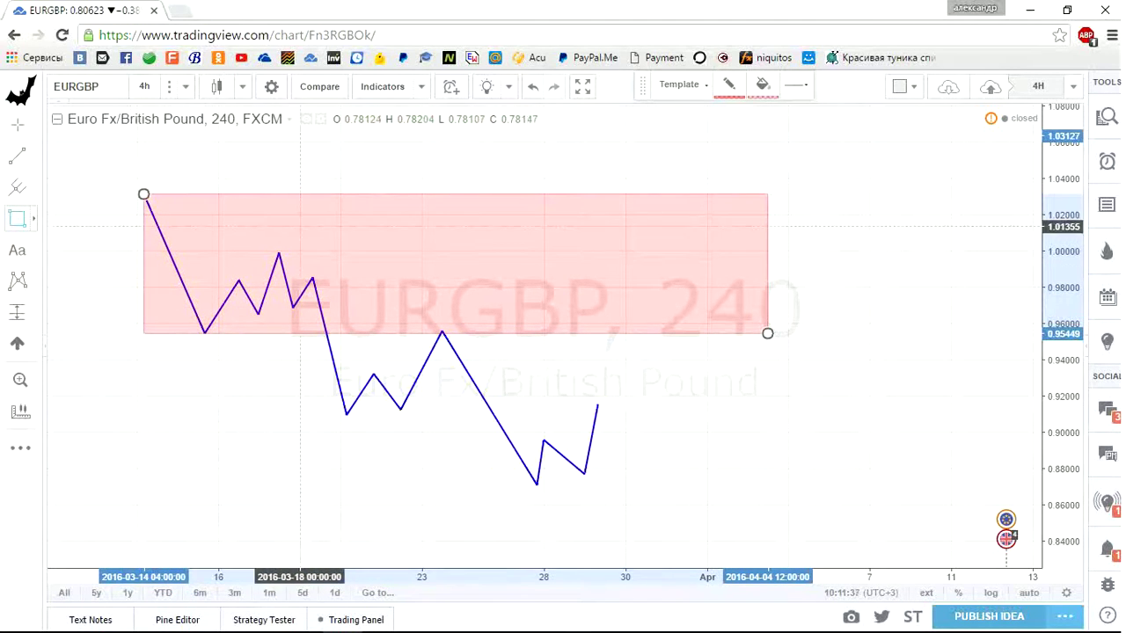
{"action": "key", "text": "Escape"}
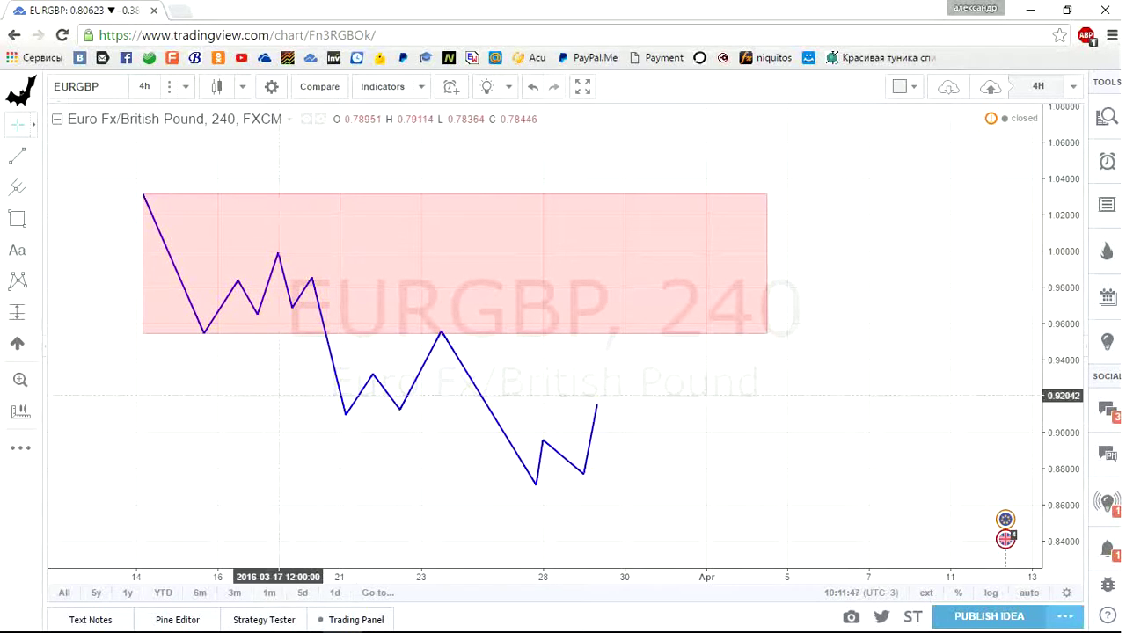
{"action": "left_click_drag", "start_coordinate": [197, 418], "coordinate": [937, 408]}
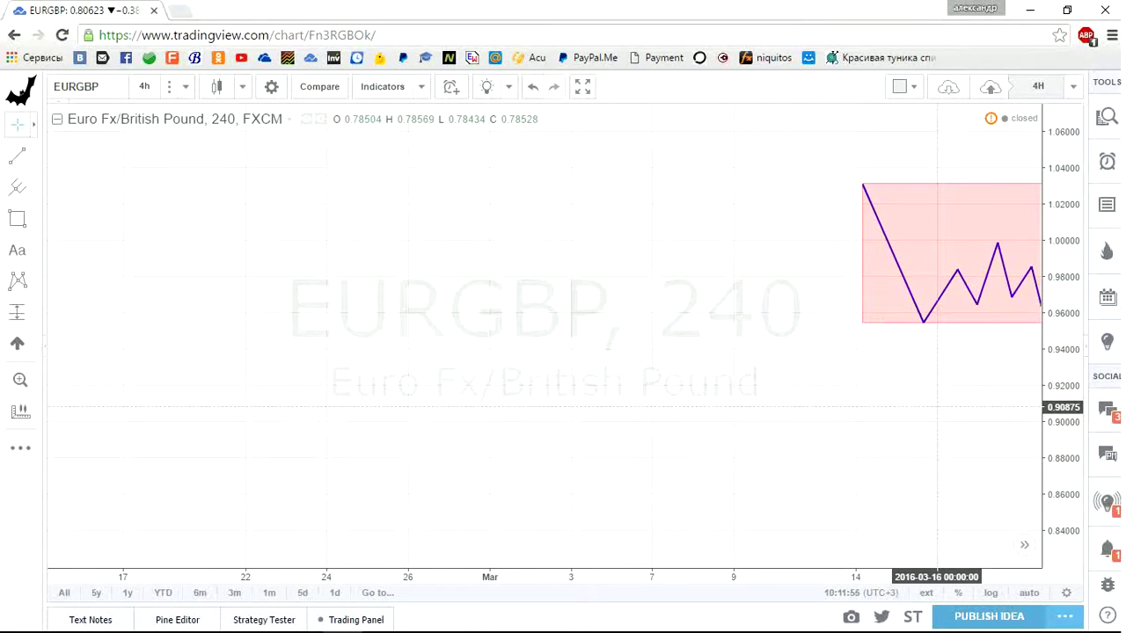
{"action": "left_click_drag", "start_coordinate": [937, 407], "coordinate": [288, 415]}
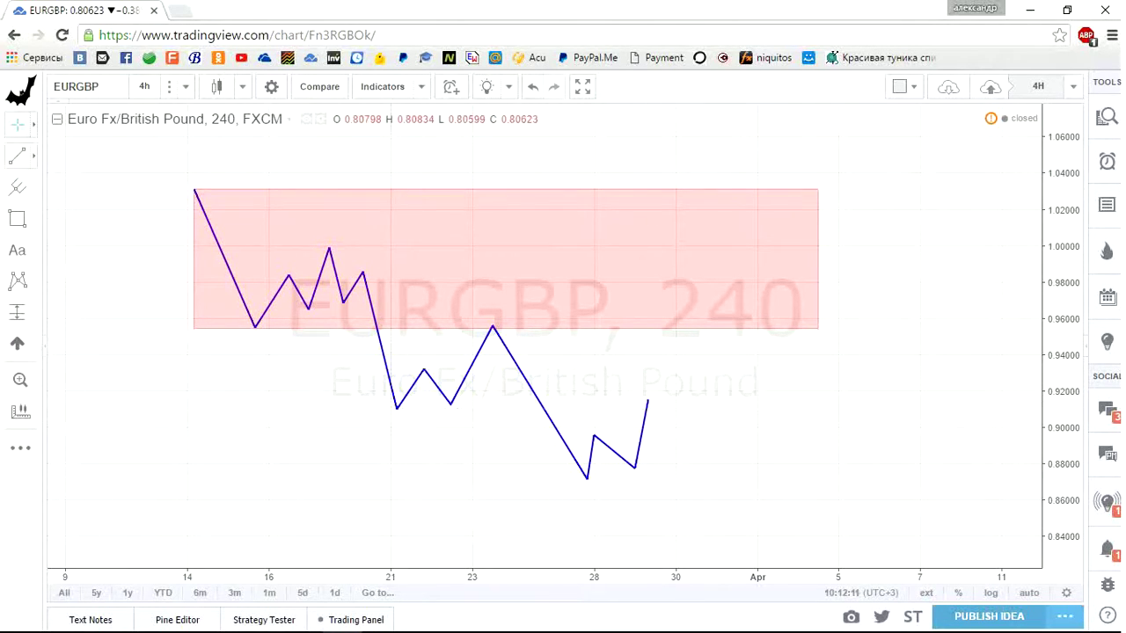
Step: Draw short level lines under the first low near 0.9448 and under the 0.91 low
{"action": "left_click", "coordinate": [18, 155]}
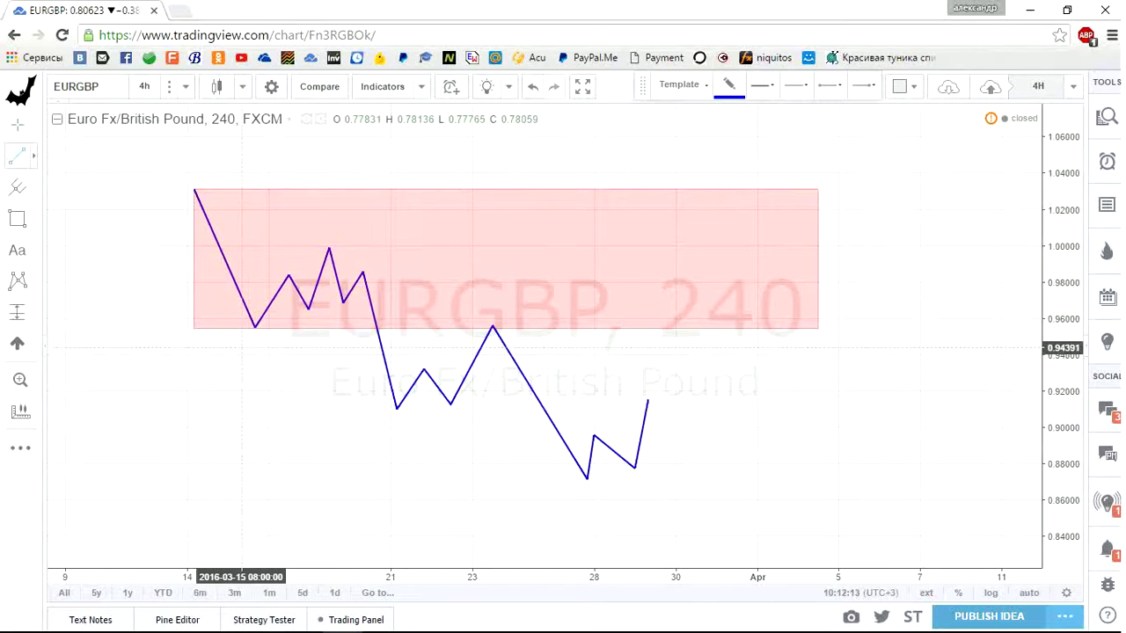
{"action": "left_click", "coordinate": [241, 346]}
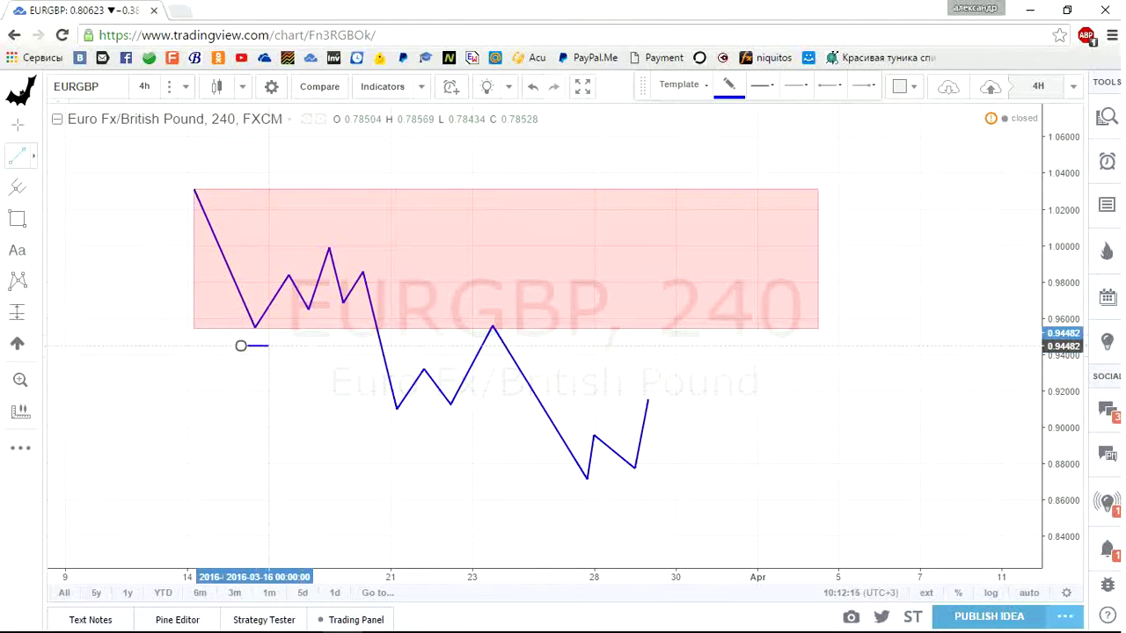
{"action": "left_click", "coordinate": [269, 345]}
{"action": "left_click", "coordinate": [383, 421]}
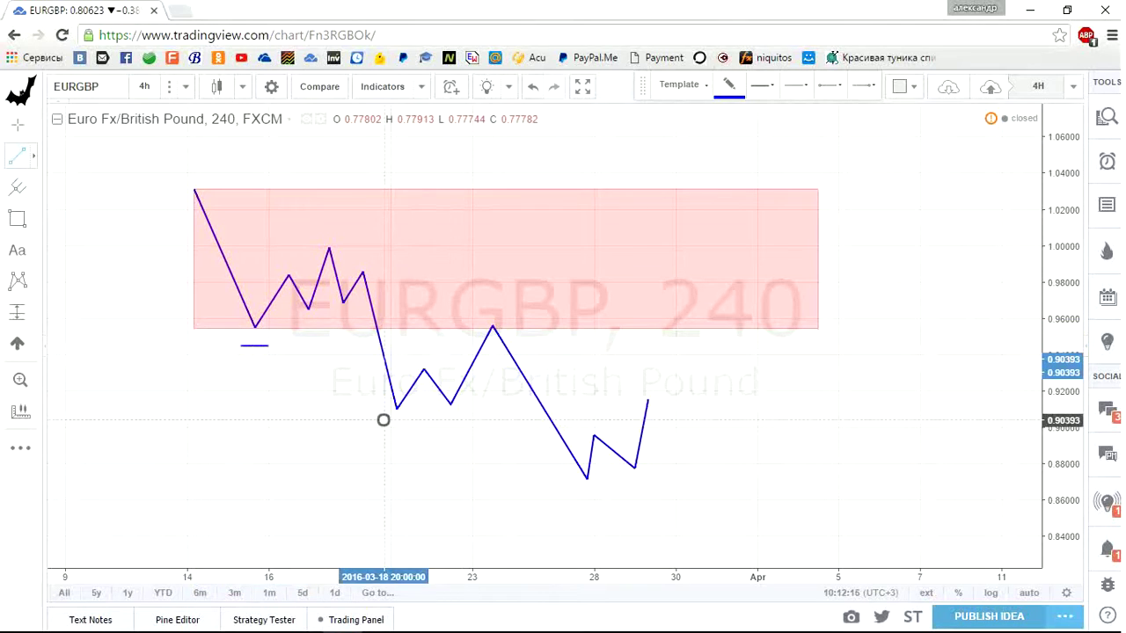
{"action": "left_click", "coordinate": [417, 421]}
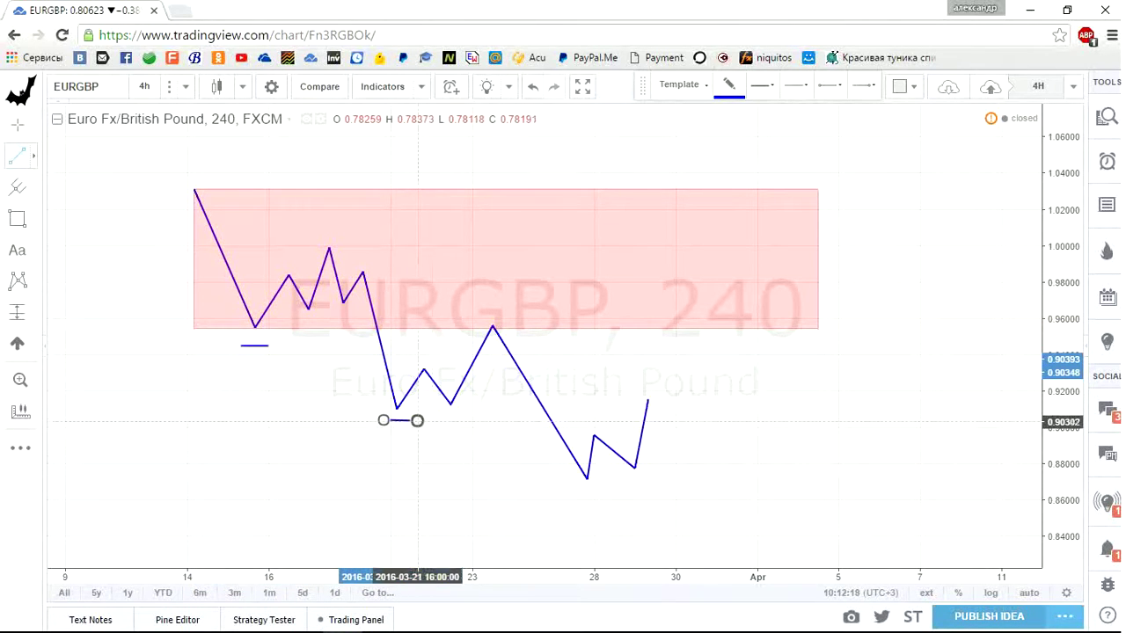
{"action": "left_click", "coordinate": [432, 455]}
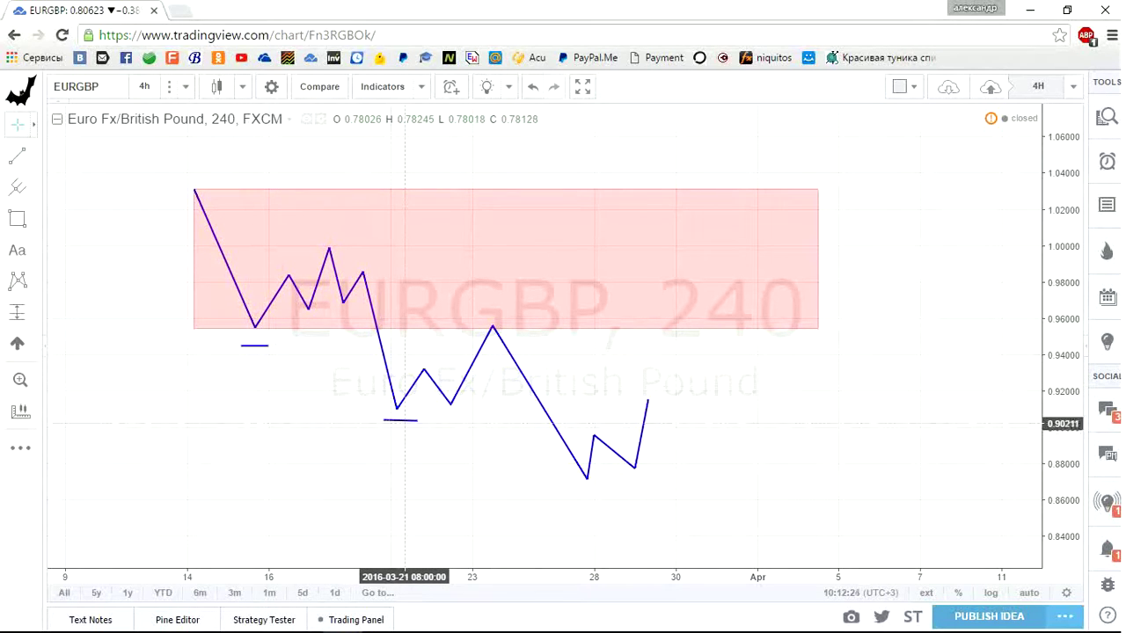
Step: Add a level mark above the 1.0 peak and connect the first low, 1.0 peak and 0.91 low
{"action": "left_click", "coordinate": [17, 155]}
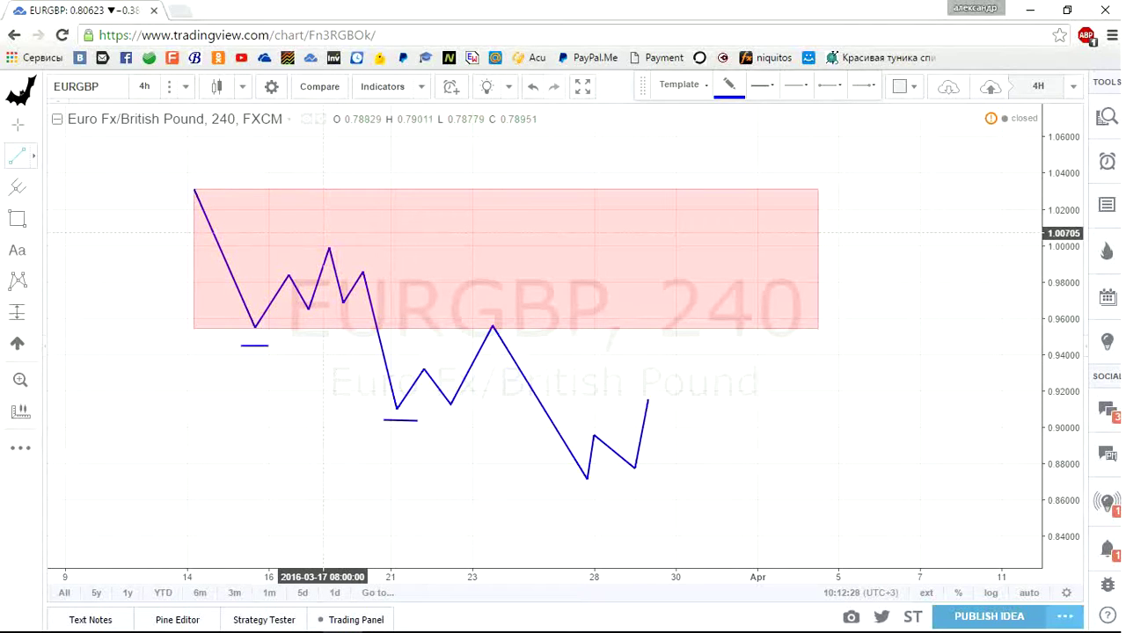
{"action": "left_click", "coordinate": [322, 231]}
{"action": "left_click", "coordinate": [343, 232]}
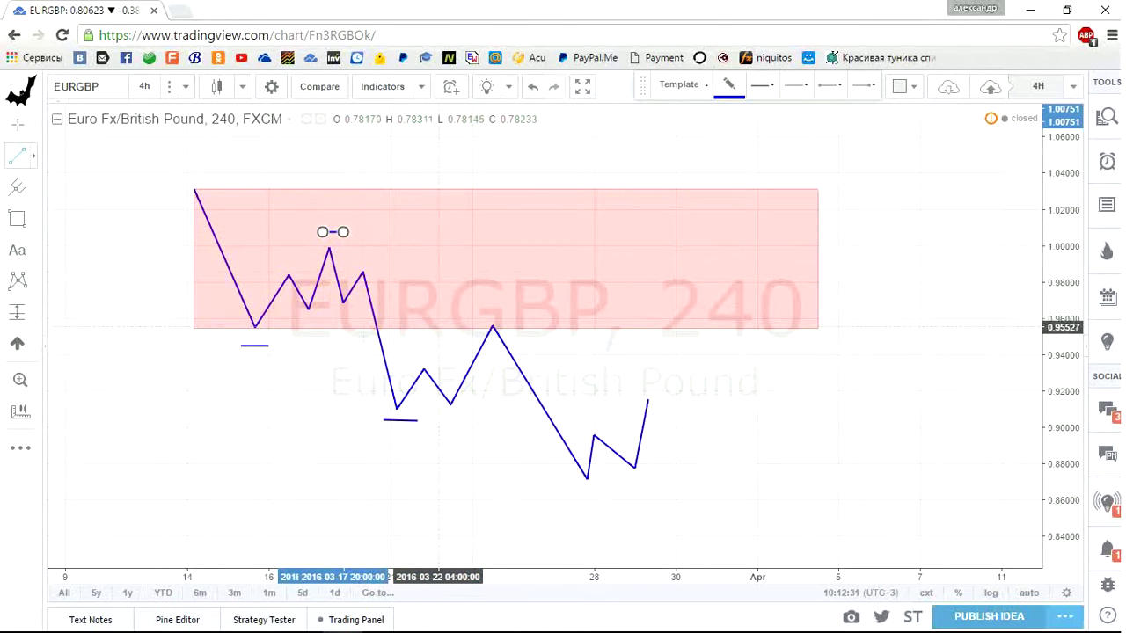
{"action": "left_click", "coordinate": [255, 328]}
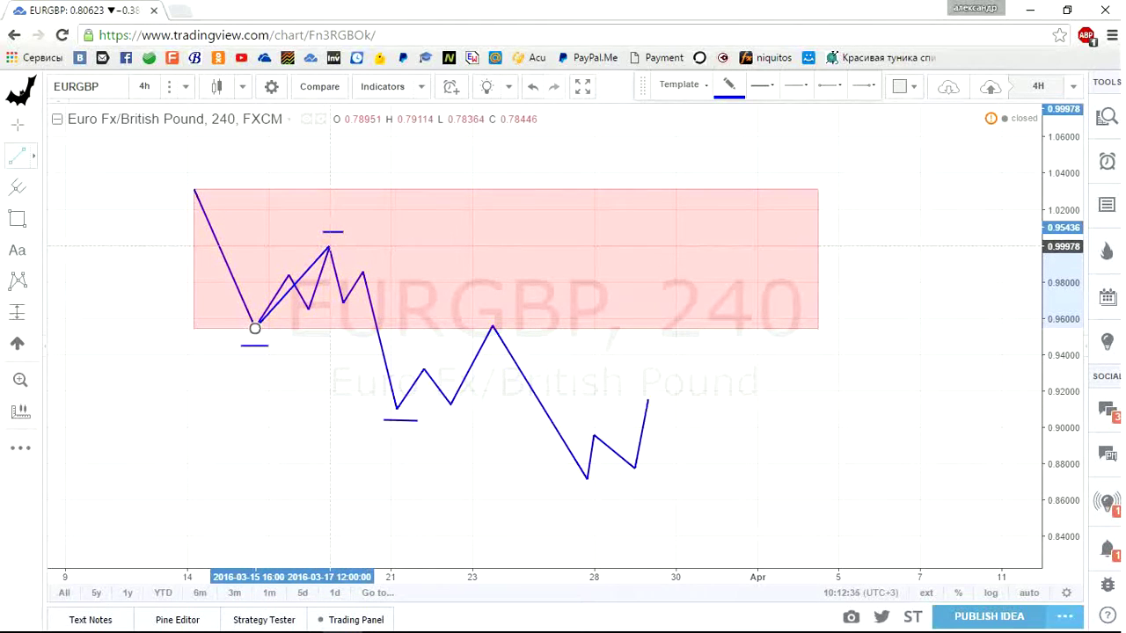
{"action": "left_click", "coordinate": [329, 246]}
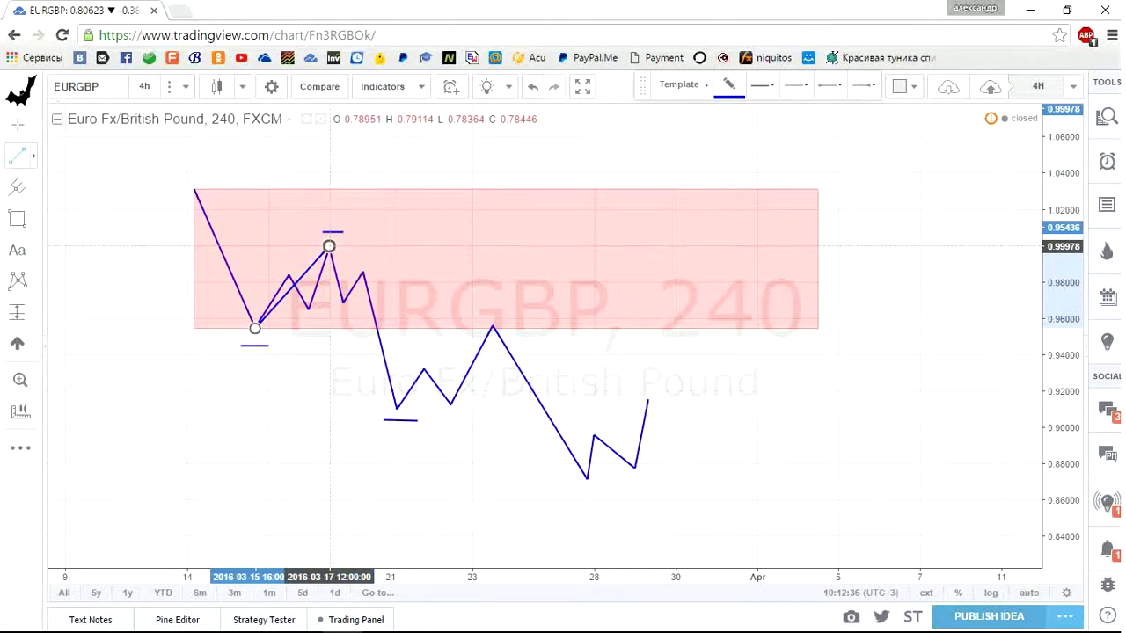
{"action": "left_click", "coordinate": [329, 246]}
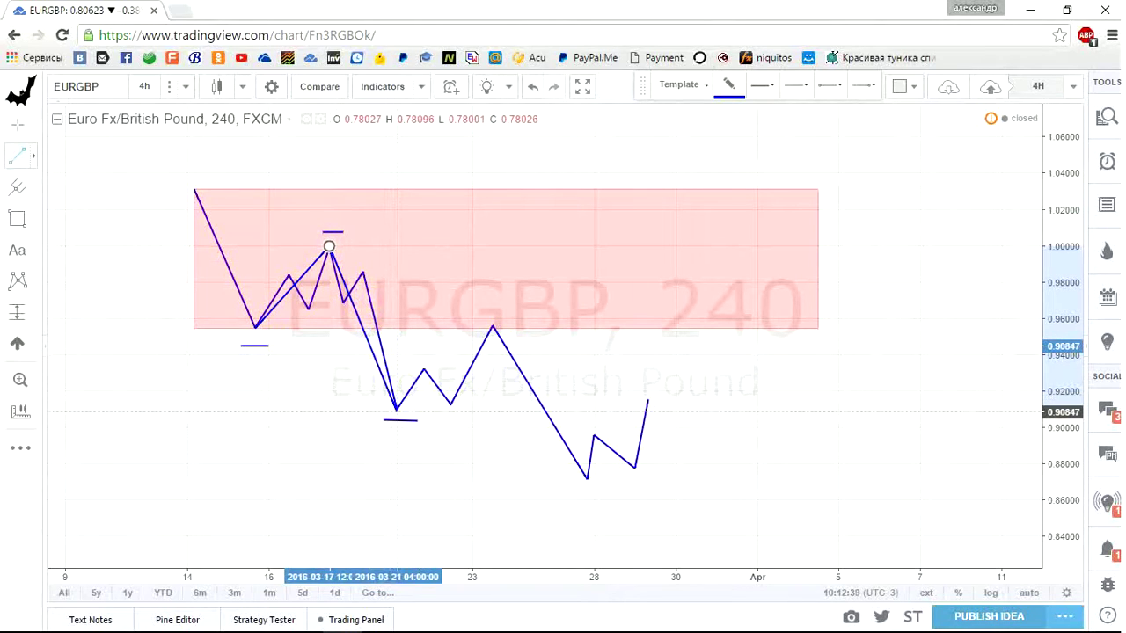
{"action": "left_click", "coordinate": [396, 411]}
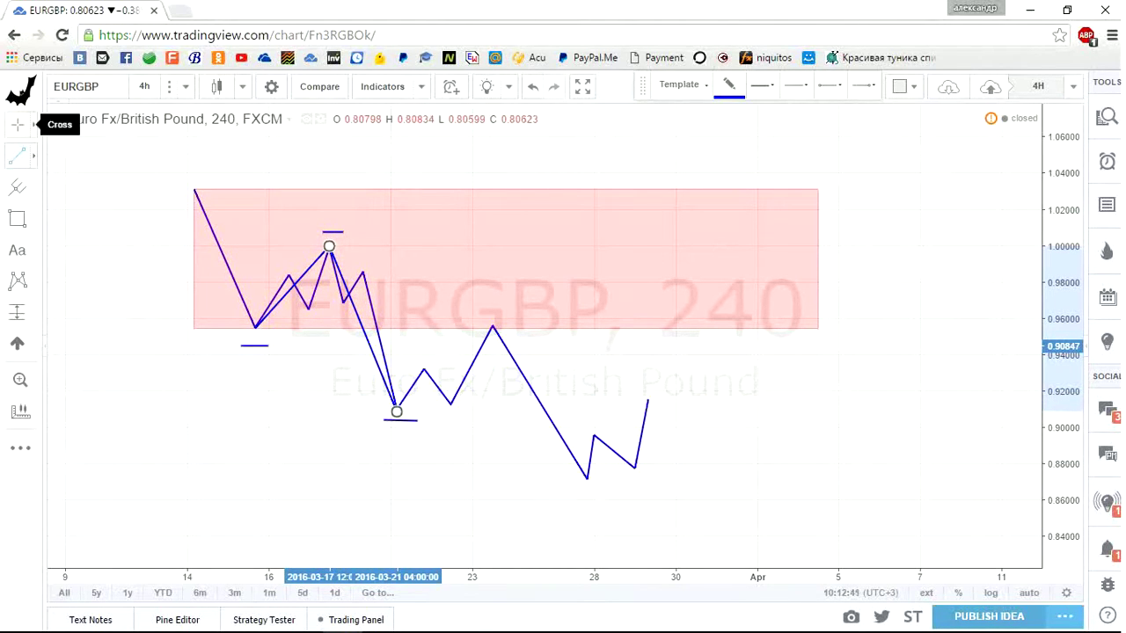
Step: Erase the stray short line rising from the 0.955 low with the Eraser
{"action": "left_click", "coordinate": [33, 125]}
{"action": "left_click", "coordinate": [95, 221]}
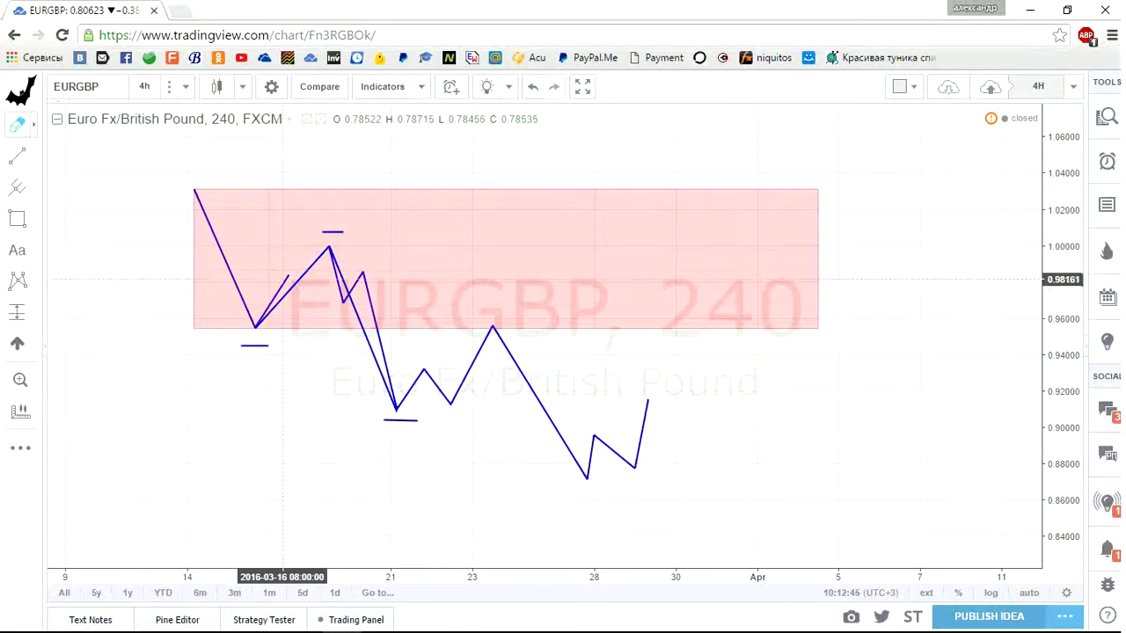
{"action": "left_click", "coordinate": [282, 279]}
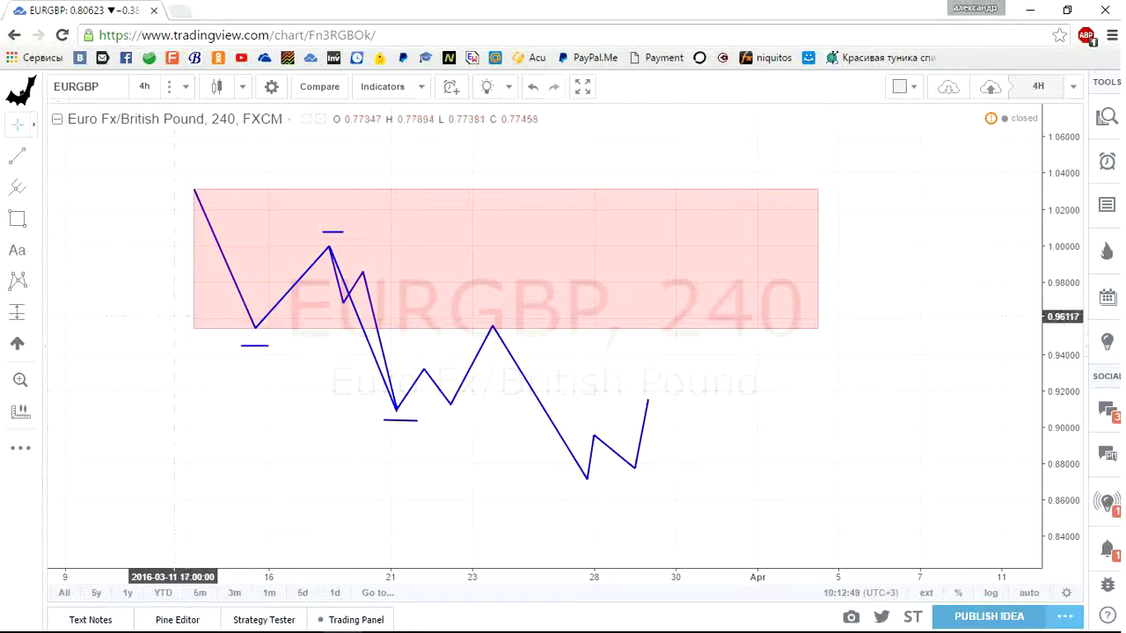
{"action": "left_click", "coordinate": [17, 280]}
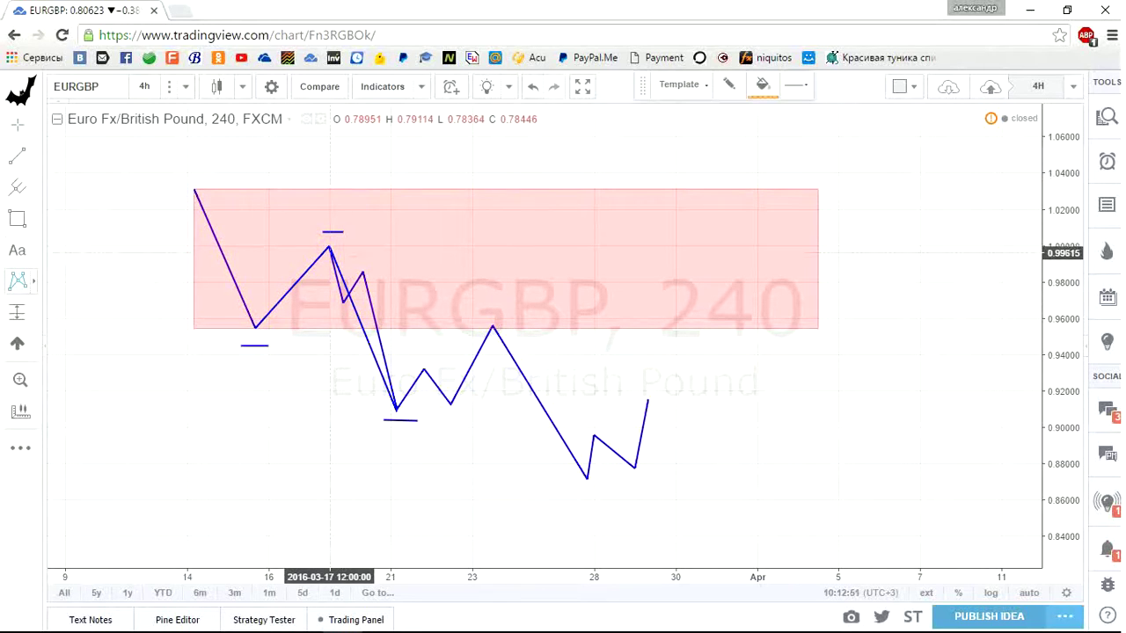
{"action": "left_click", "coordinate": [329, 247]}
{"action": "left_click", "coordinate": [397, 410]}
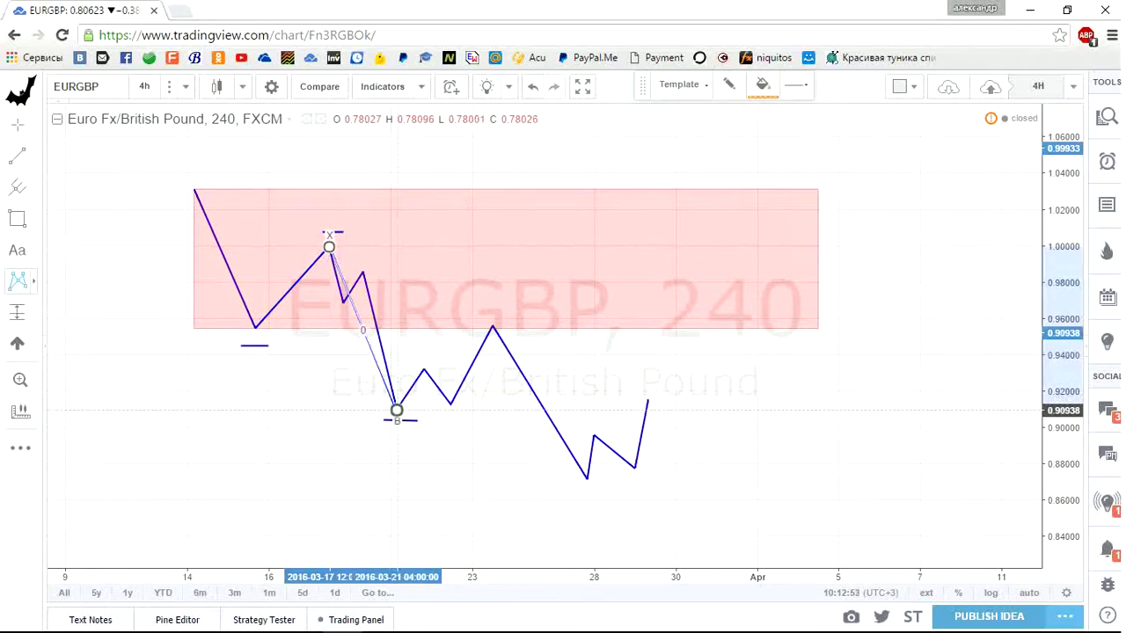
{"action": "left_click", "coordinate": [423, 368]}
{"action": "left_click", "coordinate": [450, 407]}
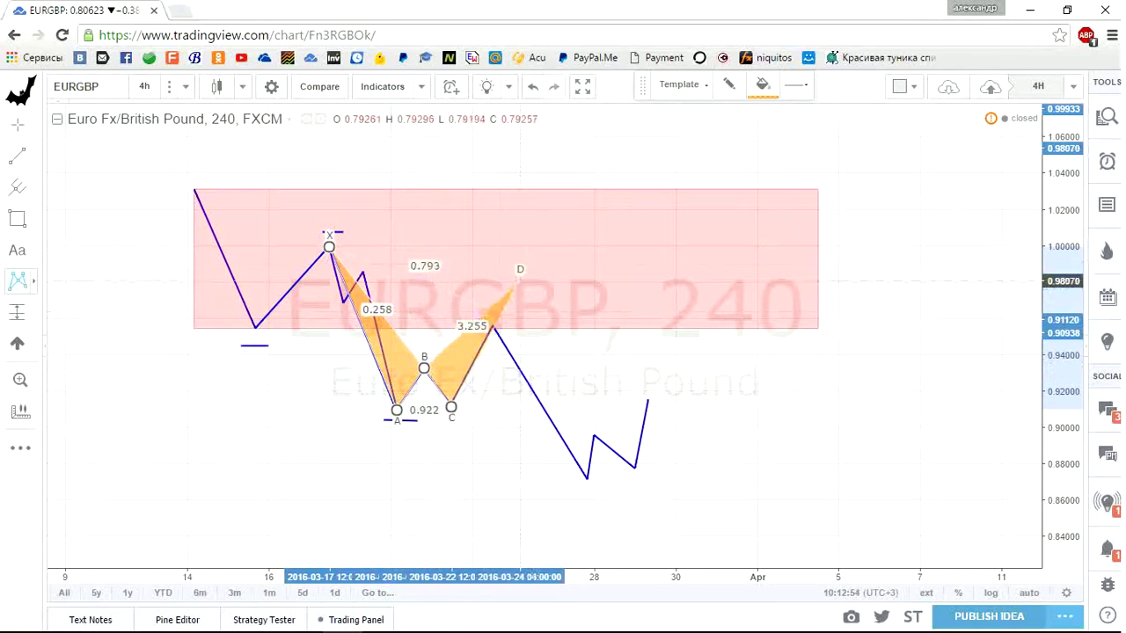
{"action": "left_click", "coordinate": [533, 263]}
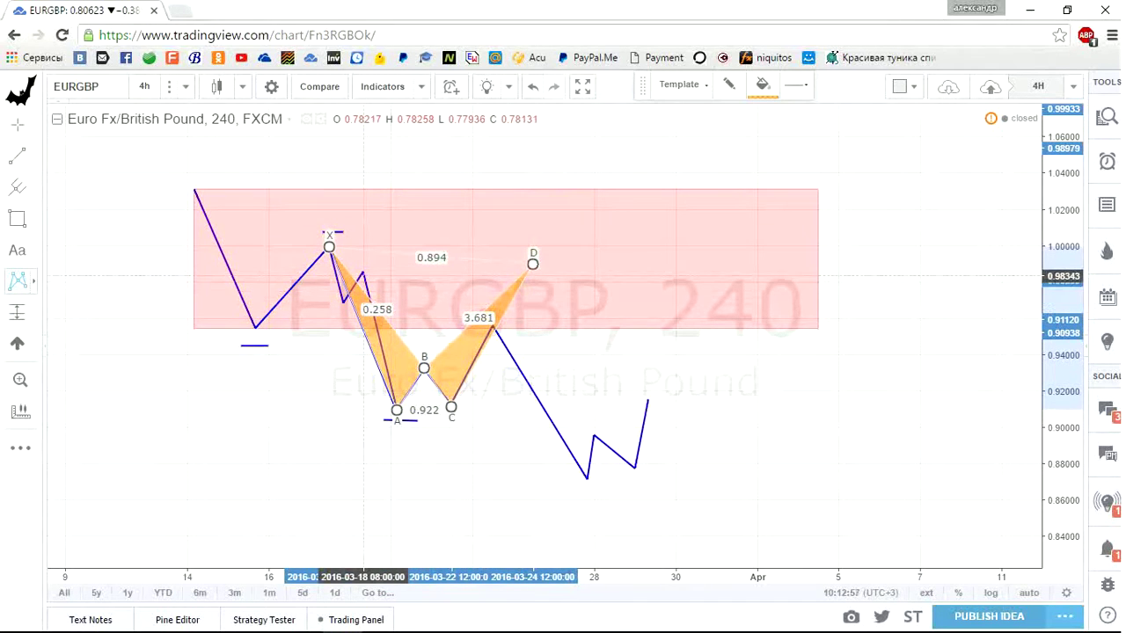
{"action": "left_click", "coordinate": [364, 271]}
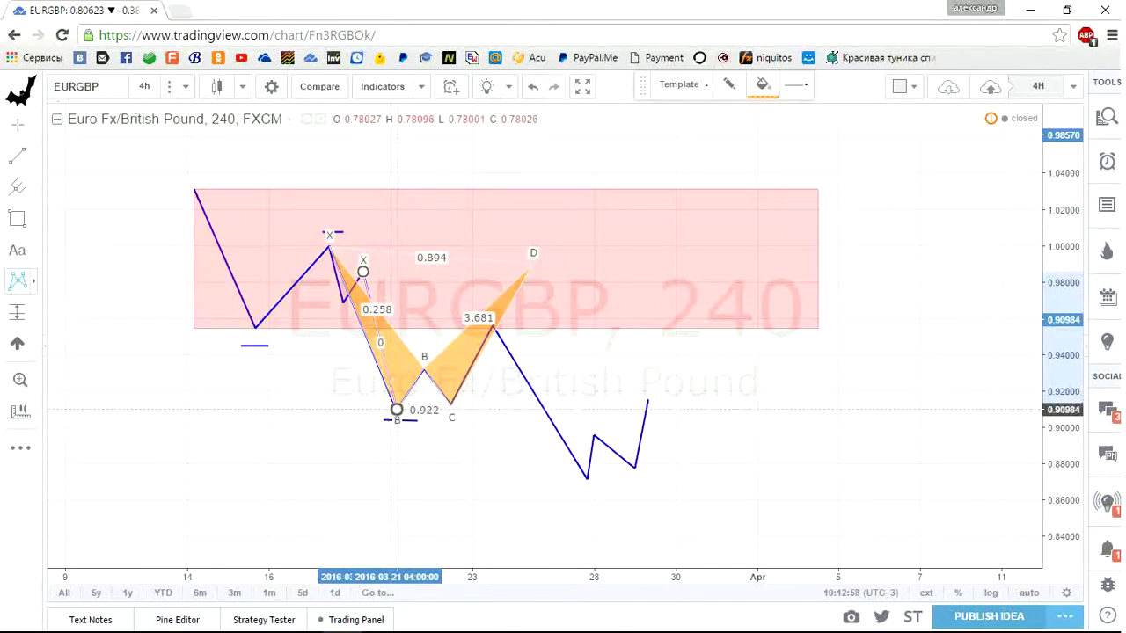
{"action": "left_click", "coordinate": [396, 409]}
{"action": "left_click", "coordinate": [424, 368]}
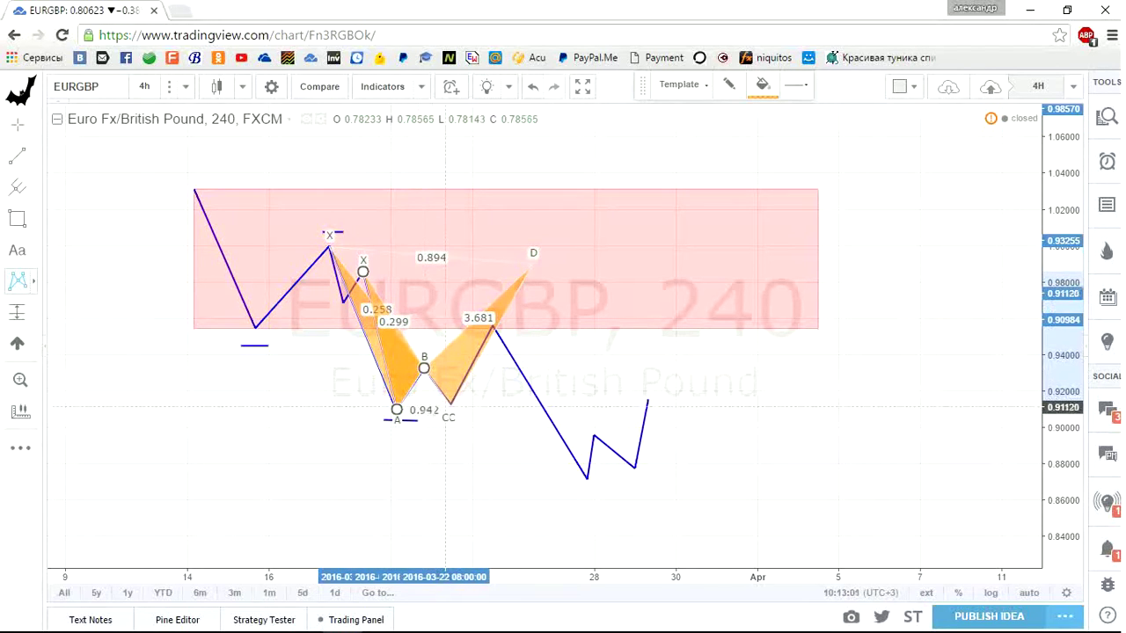
{"action": "left_click", "coordinate": [445, 403]}
{"action": "key", "text": "Escape"}
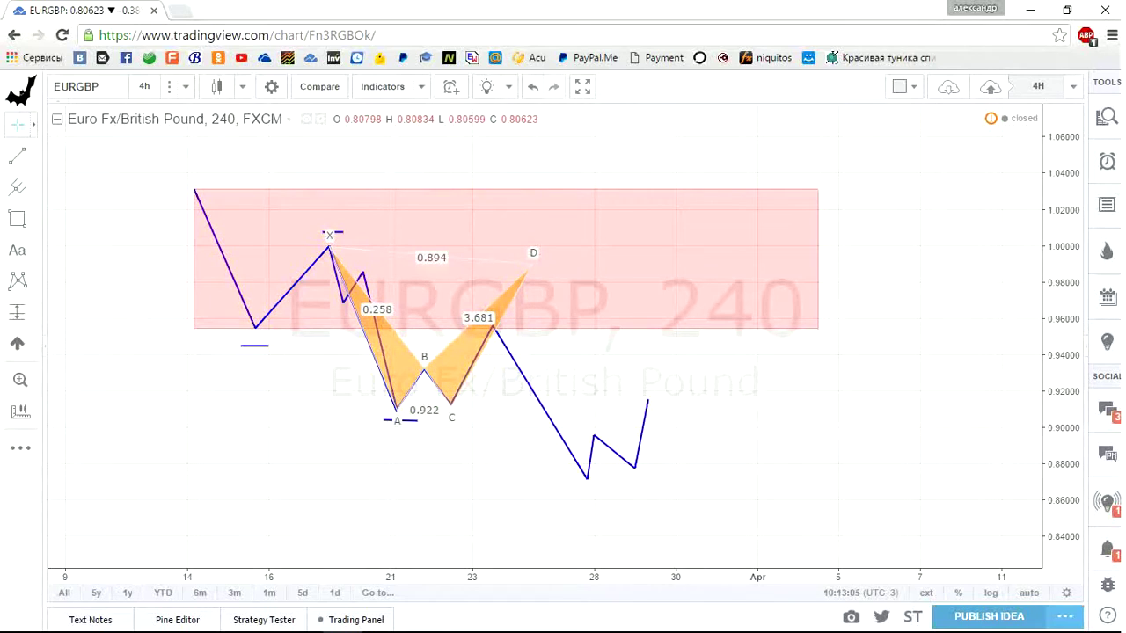
{"action": "left_click", "coordinate": [33, 125]}
{"action": "left_click", "coordinate": [95, 220]}
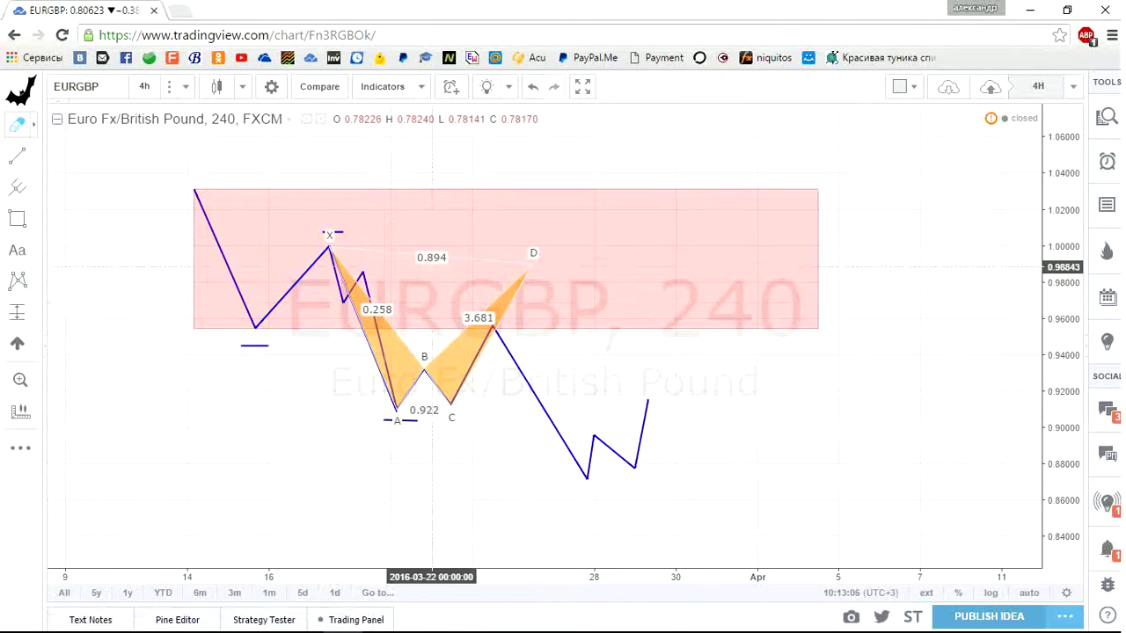
{"action": "left_click", "coordinate": [423, 253]}
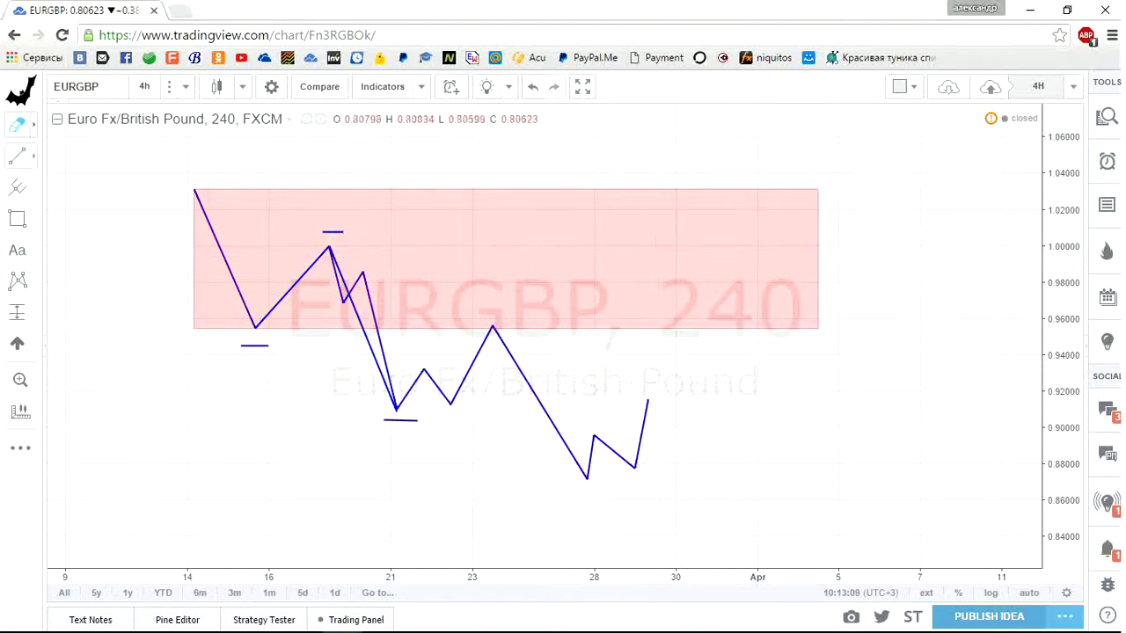
Step: Erase the two extra trend lines and the pink 0.955–1.03 rectangle, then zoom out
{"action": "left_click", "coordinate": [363, 277]}
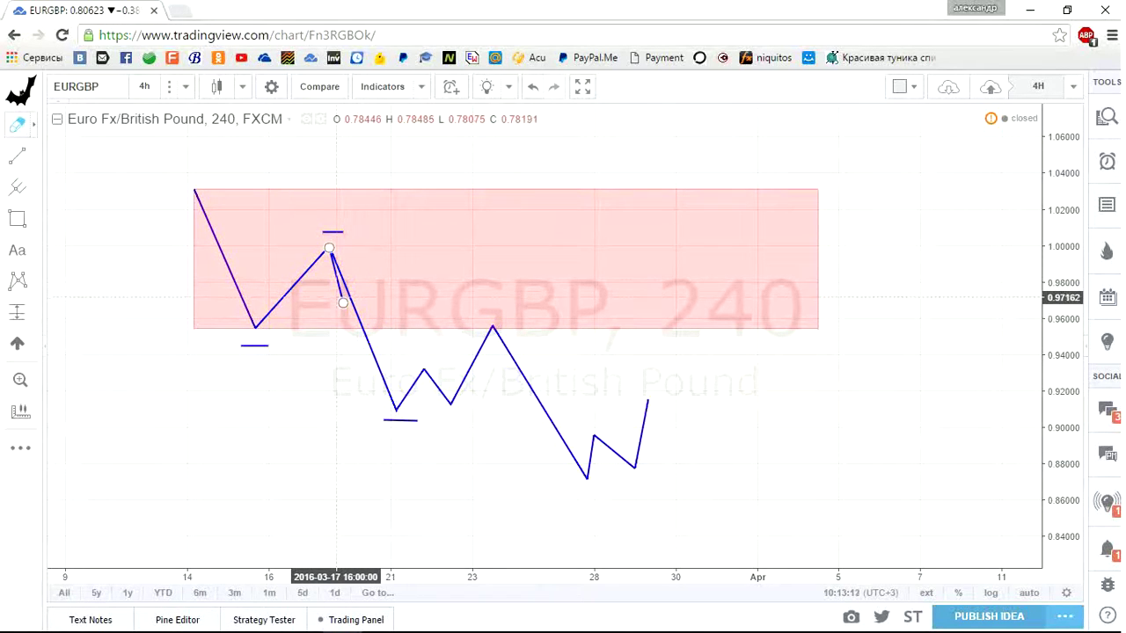
{"action": "left_click", "coordinate": [338, 293]}
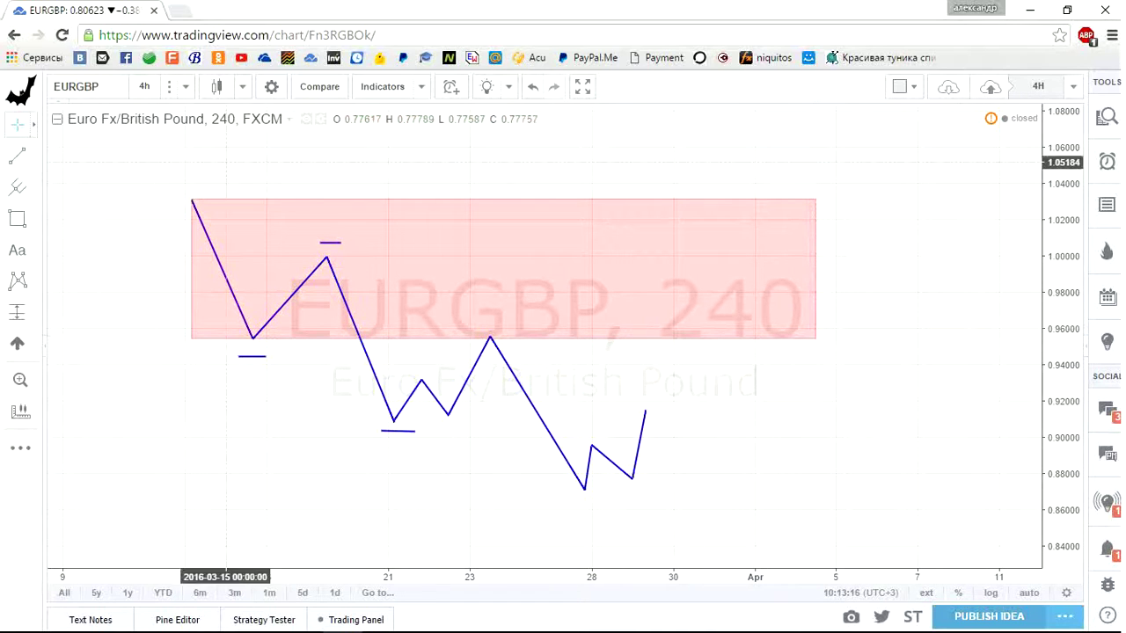
{"action": "left_click", "coordinate": [34, 125]}
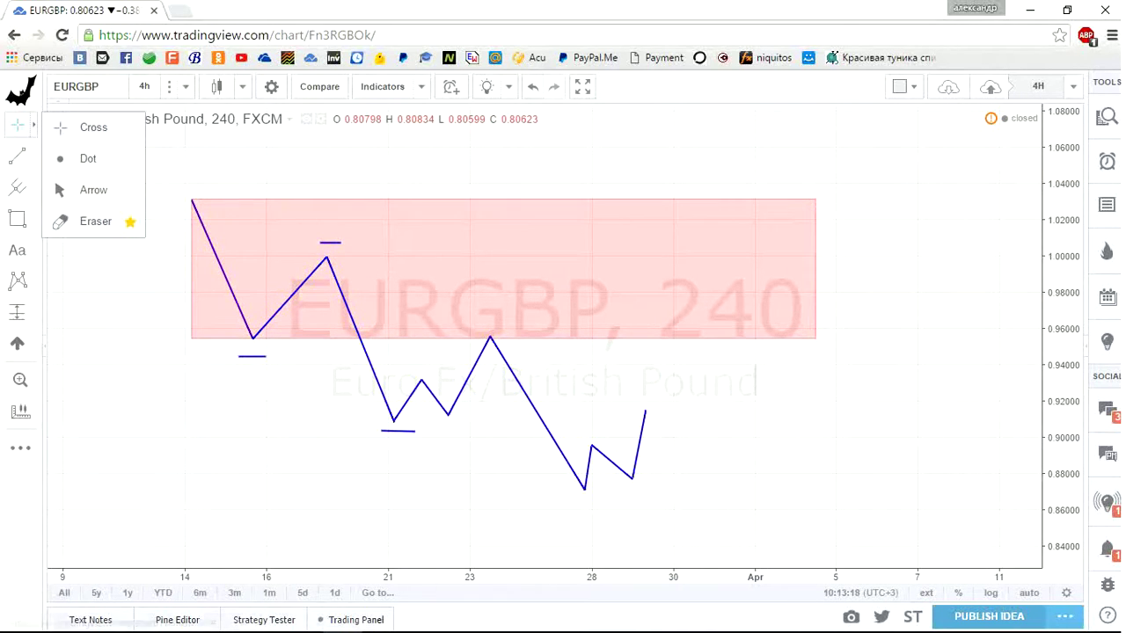
{"action": "left_click", "coordinate": [93, 221]}
{"action": "left_click", "coordinate": [816, 202]}
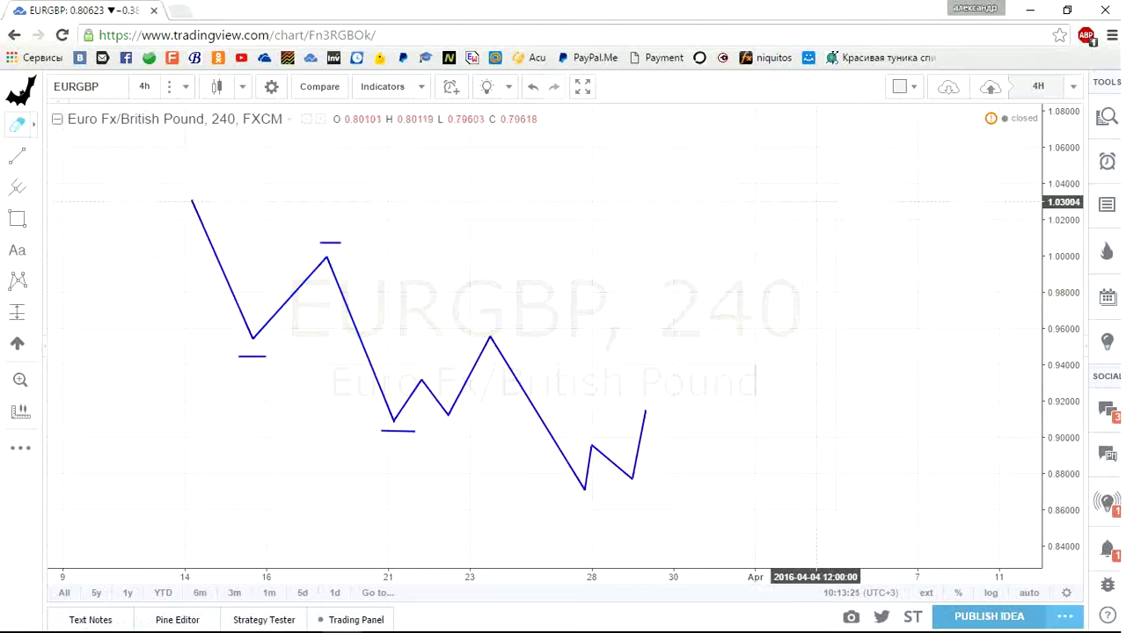
{"action": "scroll", "coordinate": [952, 246], "scroll_direction": "down", "scroll_amount": 2}
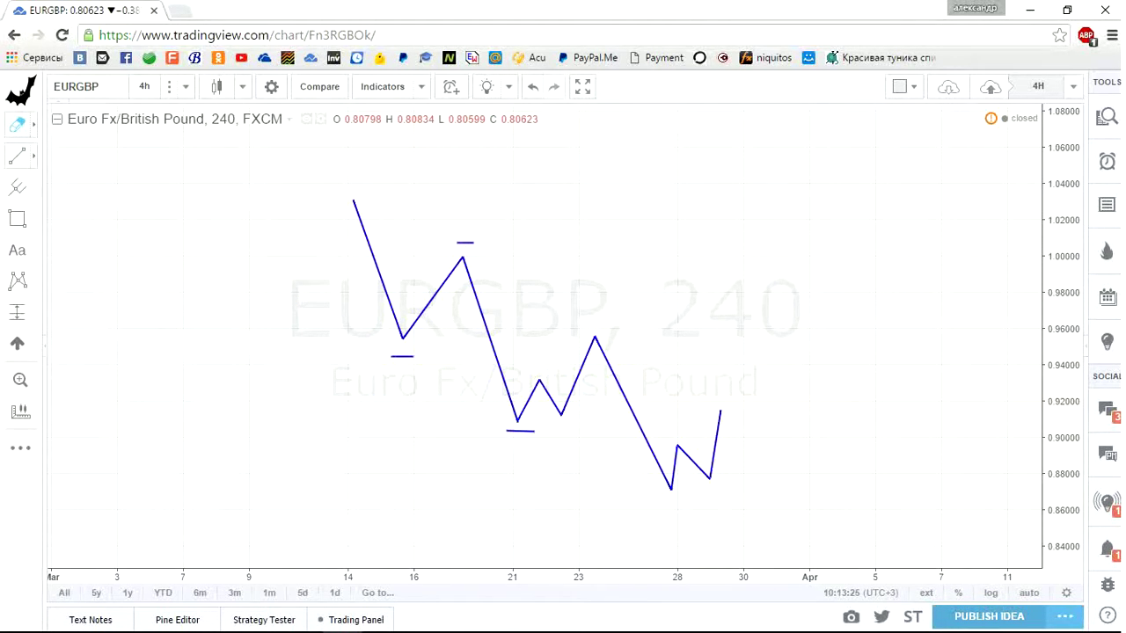
{"action": "left_click", "coordinate": [33, 155]}
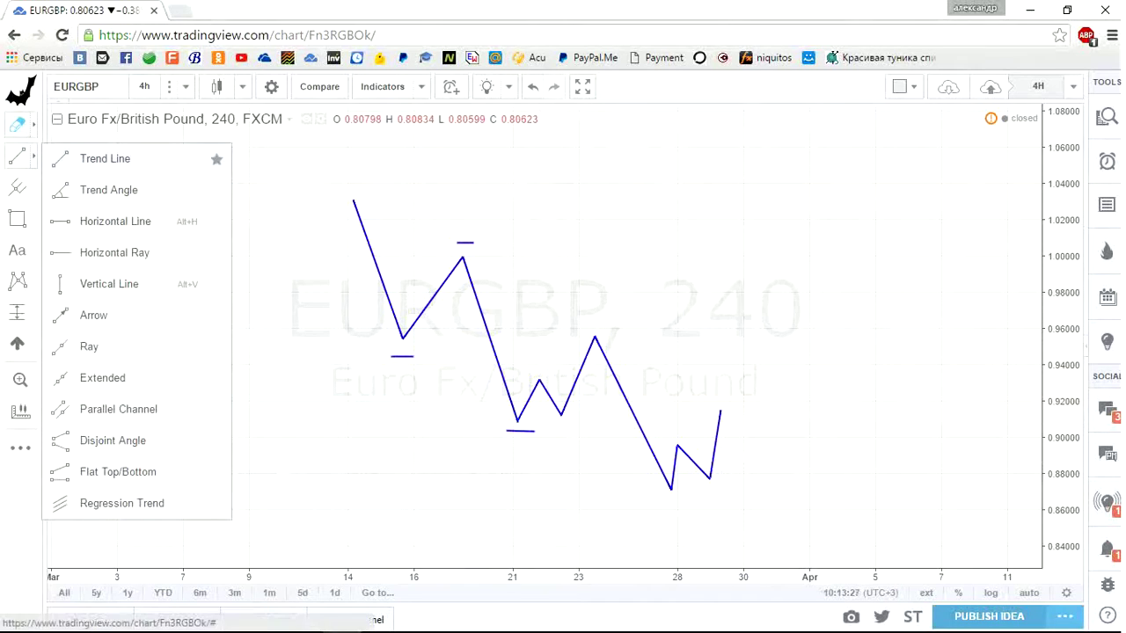
Step: Add level marks at the March 21 low, March 28 low and March 24 peak, plus the rising leg
{"action": "left_click", "coordinate": [105, 158]}
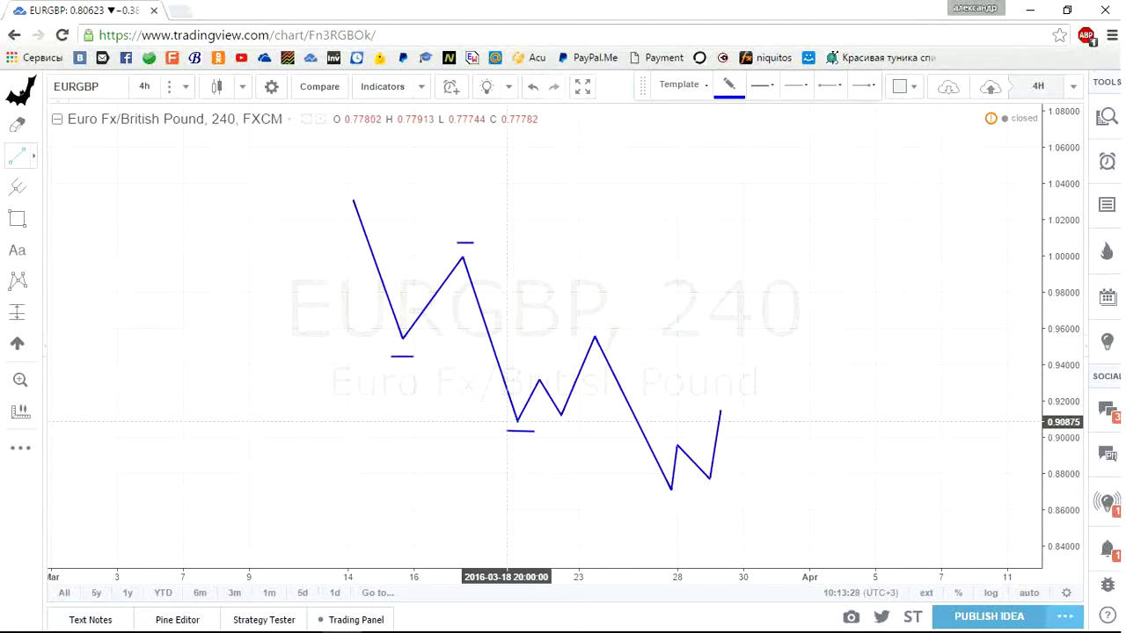
{"action": "left_click", "coordinate": [507, 422]}
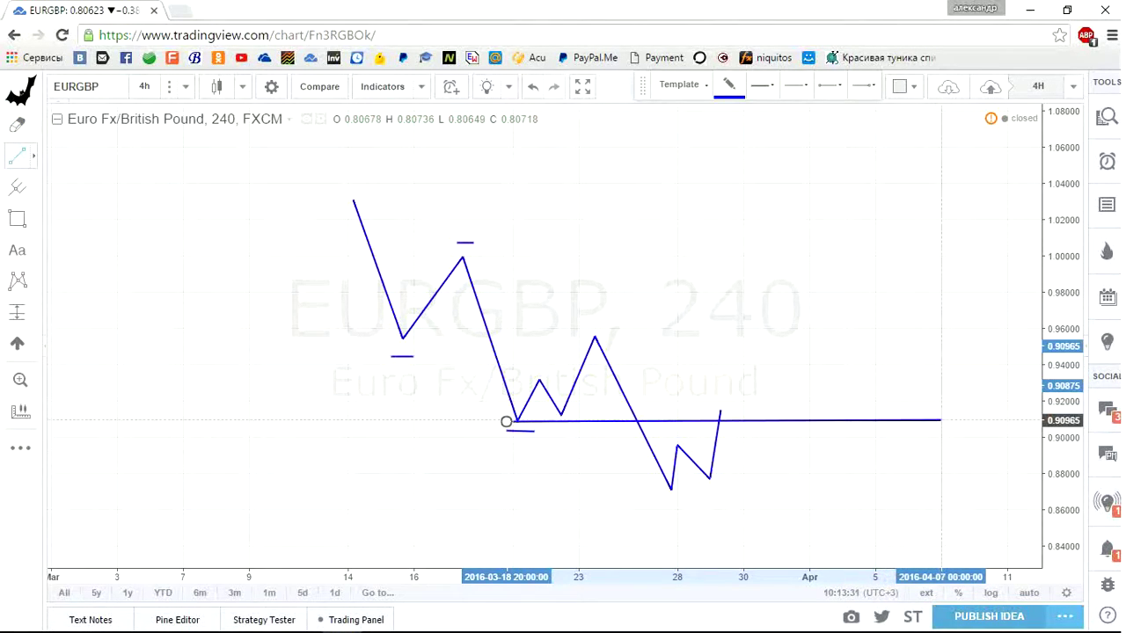
{"action": "left_click", "coordinate": [941, 421]}
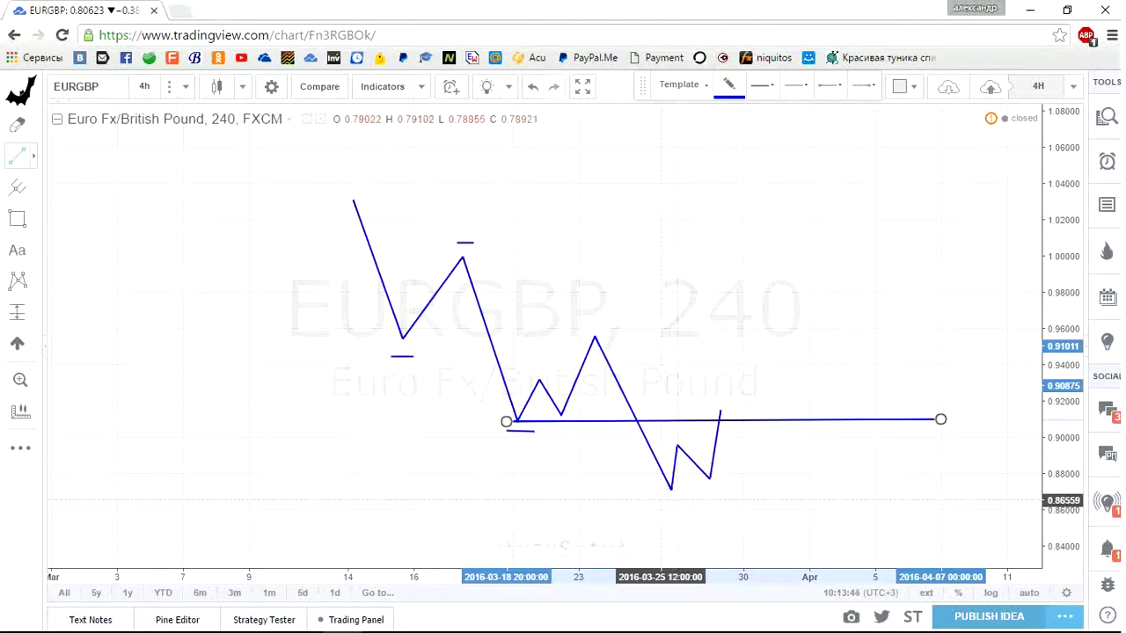
{"action": "left_click", "coordinate": [661, 499]}
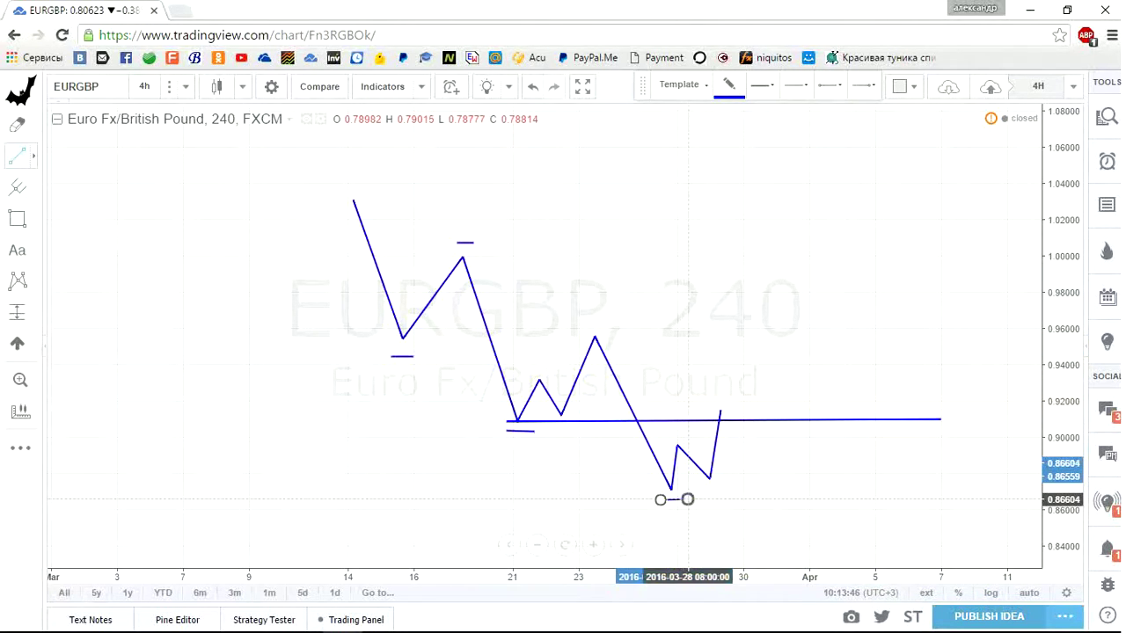
{"action": "left_click", "coordinate": [688, 499]}
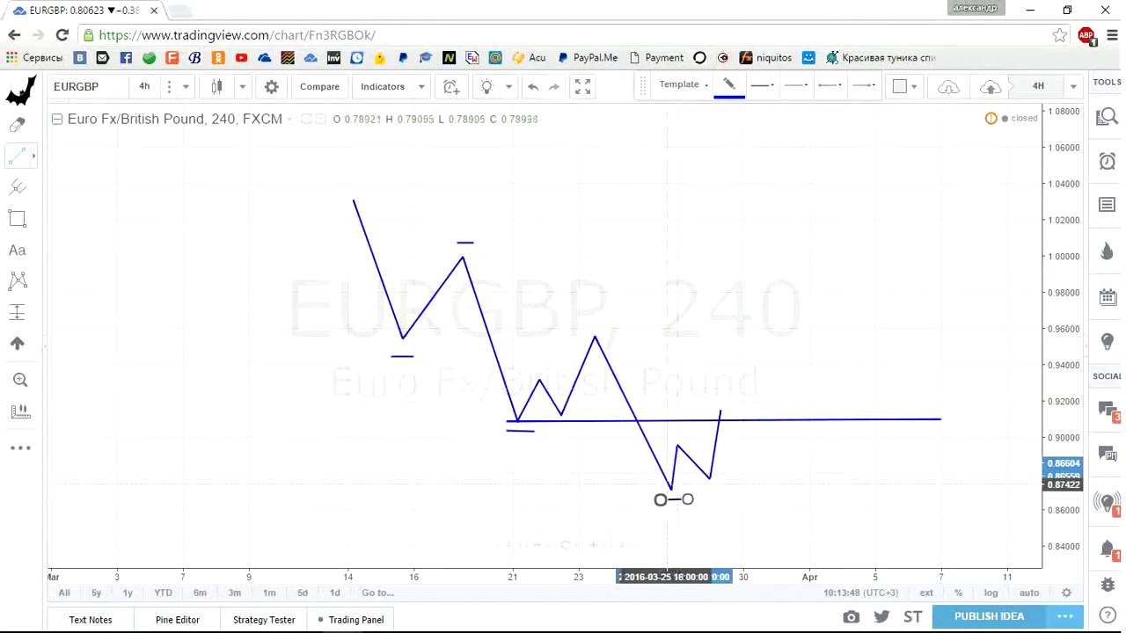
{"action": "left_click", "coordinate": [578, 325]}
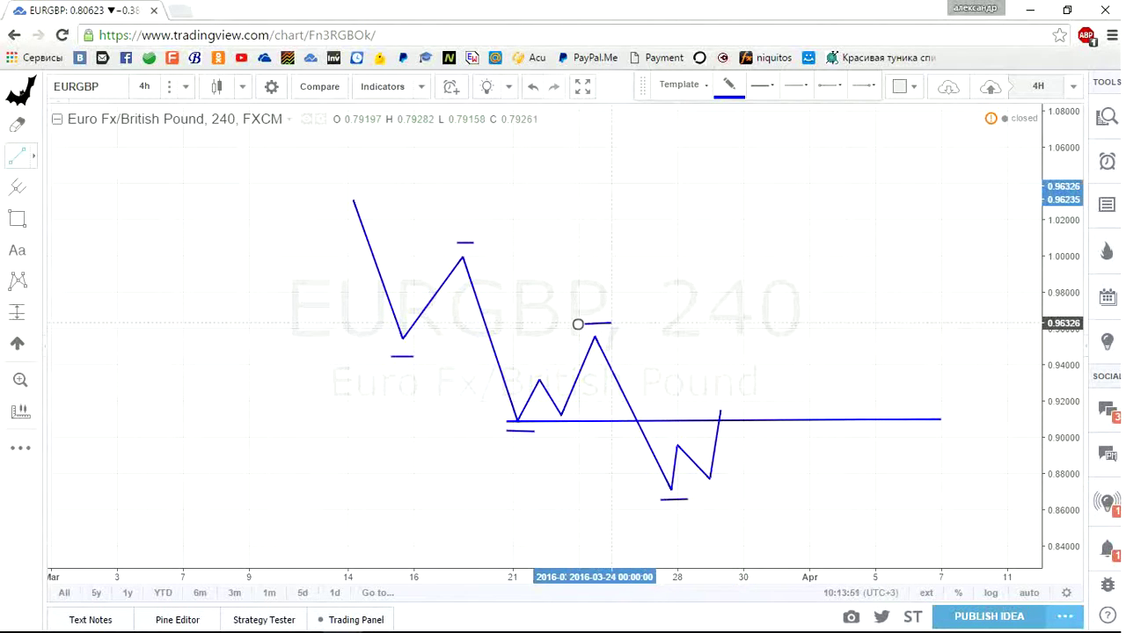
{"action": "left_click", "coordinate": [612, 325]}
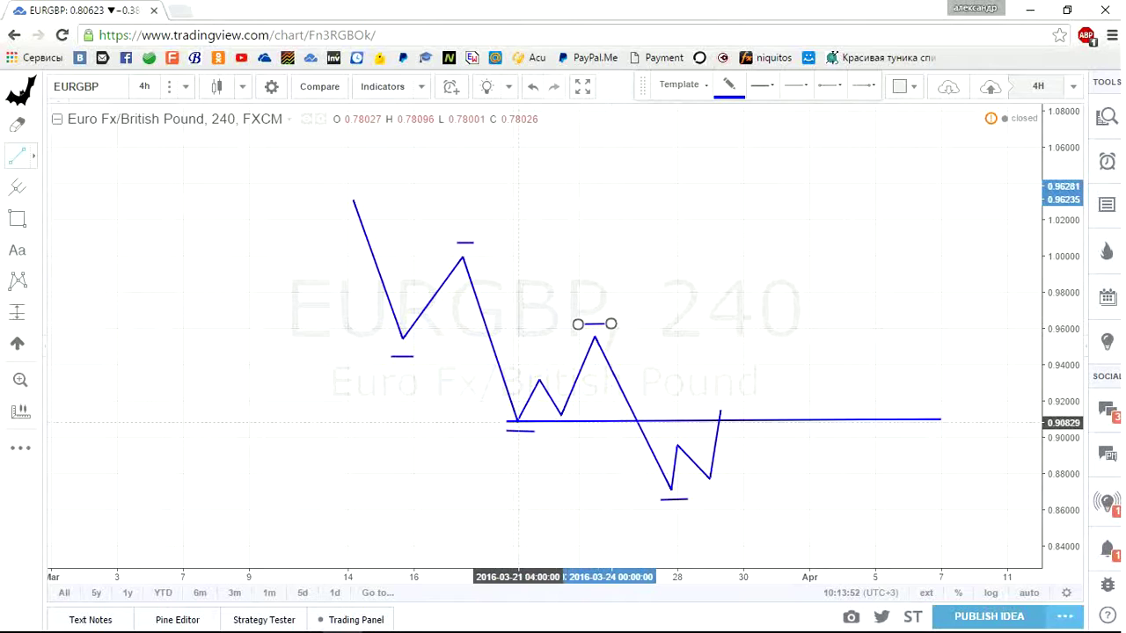
{"action": "left_click", "coordinate": [518, 422]}
{"action": "left_click", "coordinate": [595, 337]}
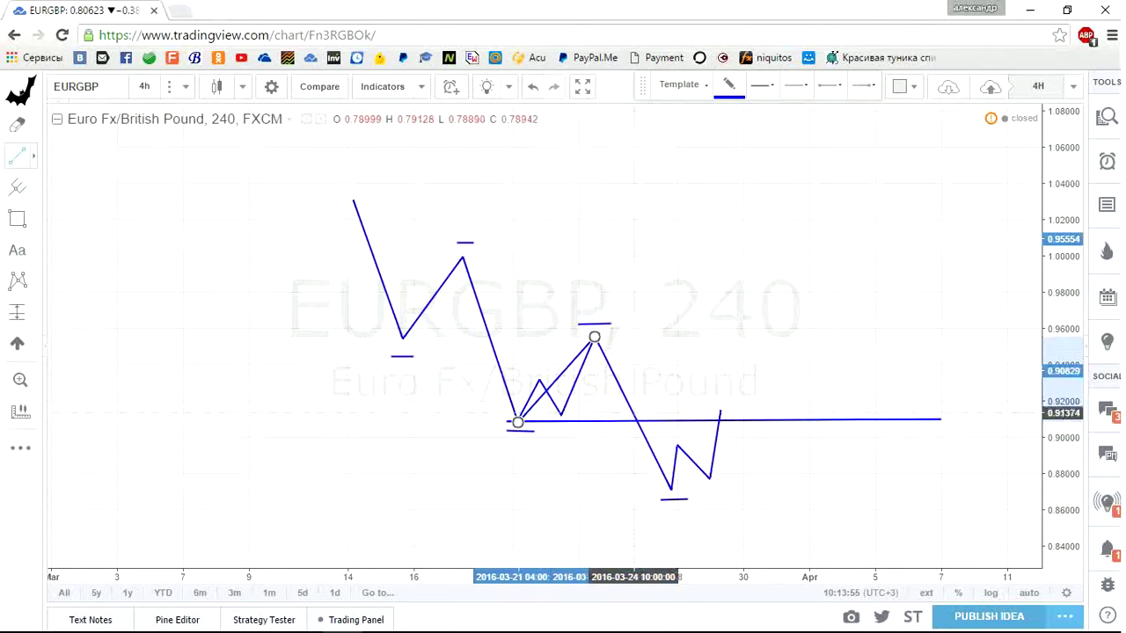
{"action": "key", "text": "Escape"}
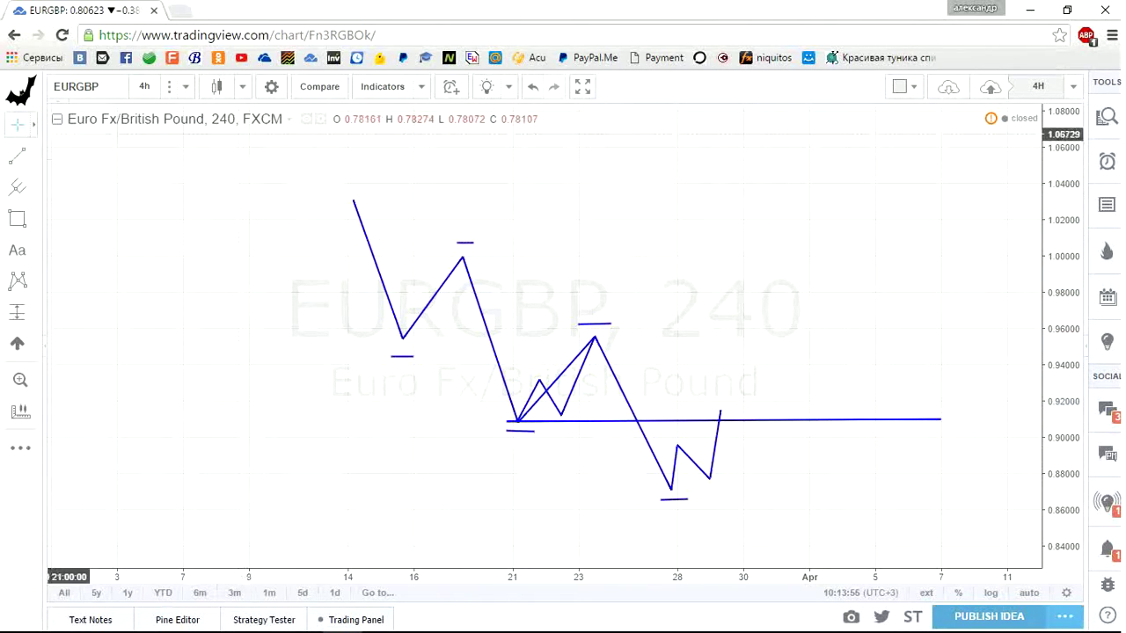
Step: Erase the small wiggle between March 21 and 24 and the long March 21 level line
{"action": "left_click", "coordinate": [33, 125]}
{"action": "left_click", "coordinate": [88, 219]}
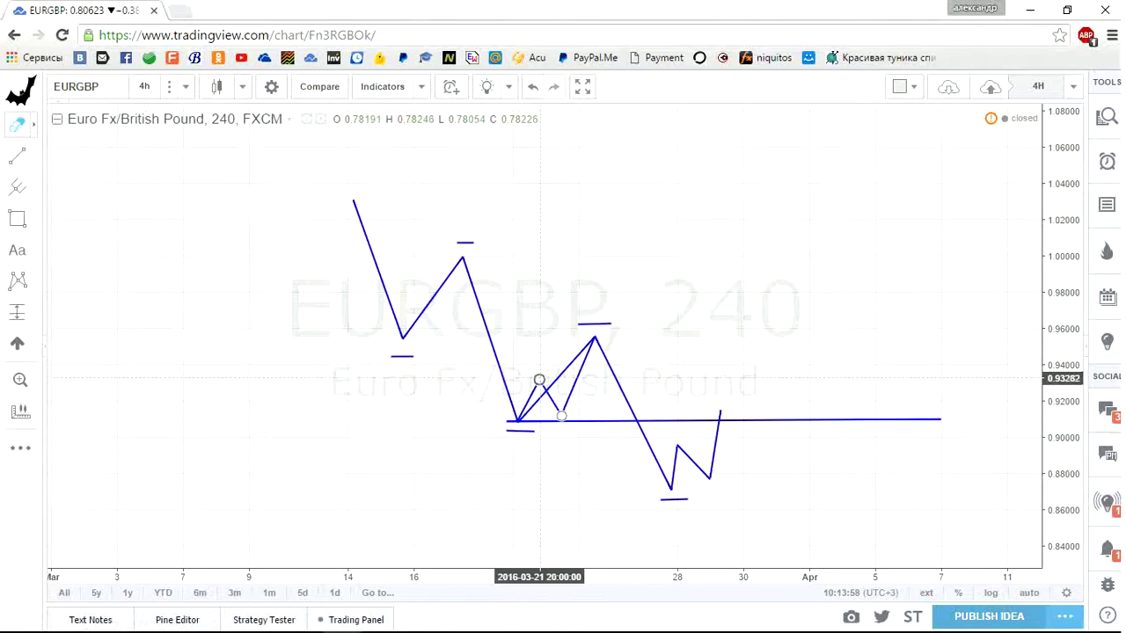
{"action": "left_click", "coordinate": [534, 385]}
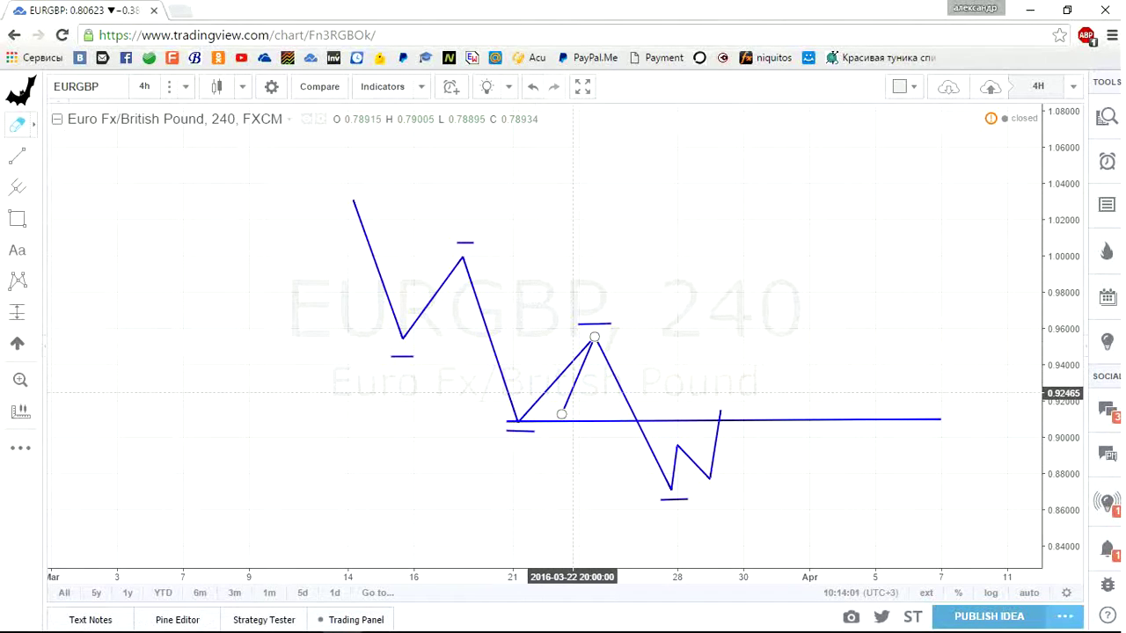
{"action": "left_click", "coordinate": [605, 421]}
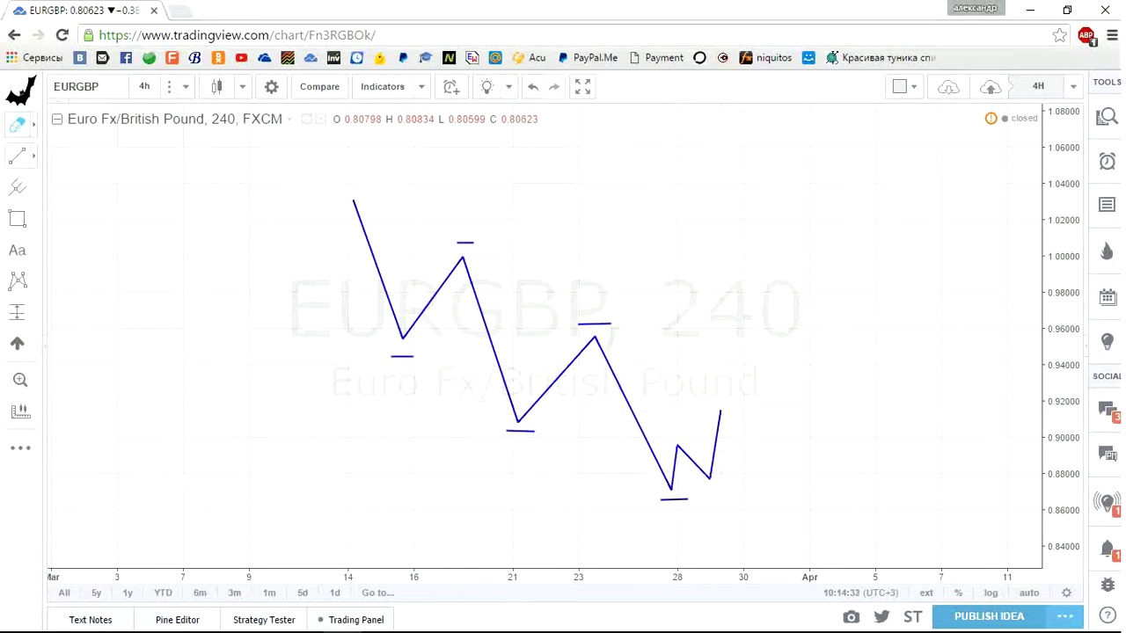
Step: Extend the zigzag from its last top with a dip to about 0.893 and a rise to about 0.943
{"action": "left_click", "coordinate": [16, 156]}
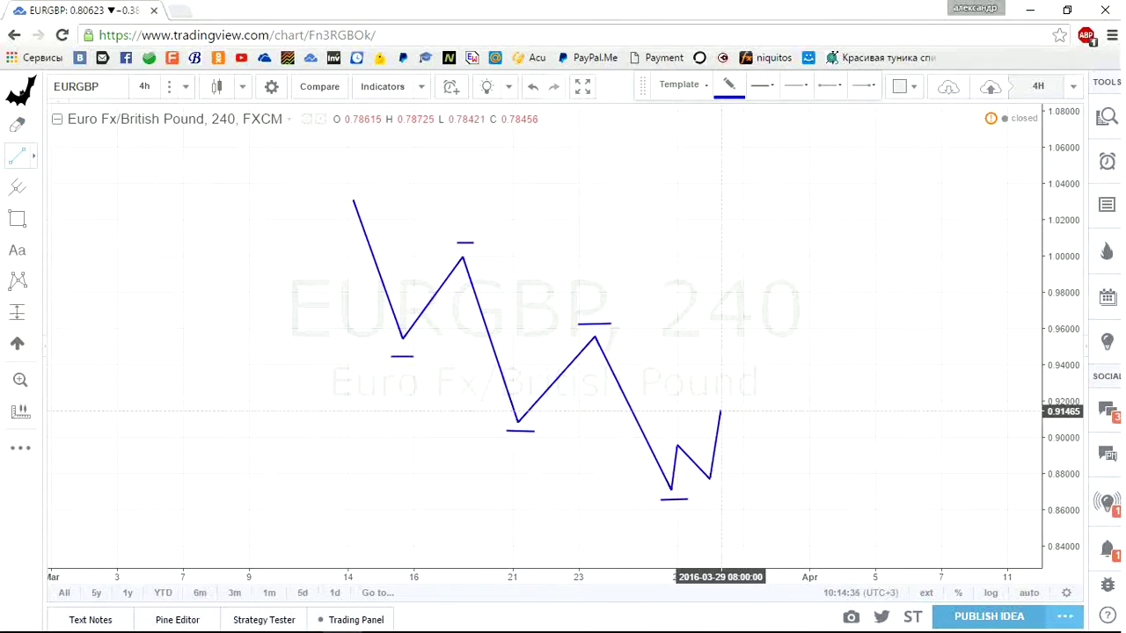
{"action": "left_click", "coordinate": [720, 411]}
{"action": "left_click", "coordinate": [753, 448]}
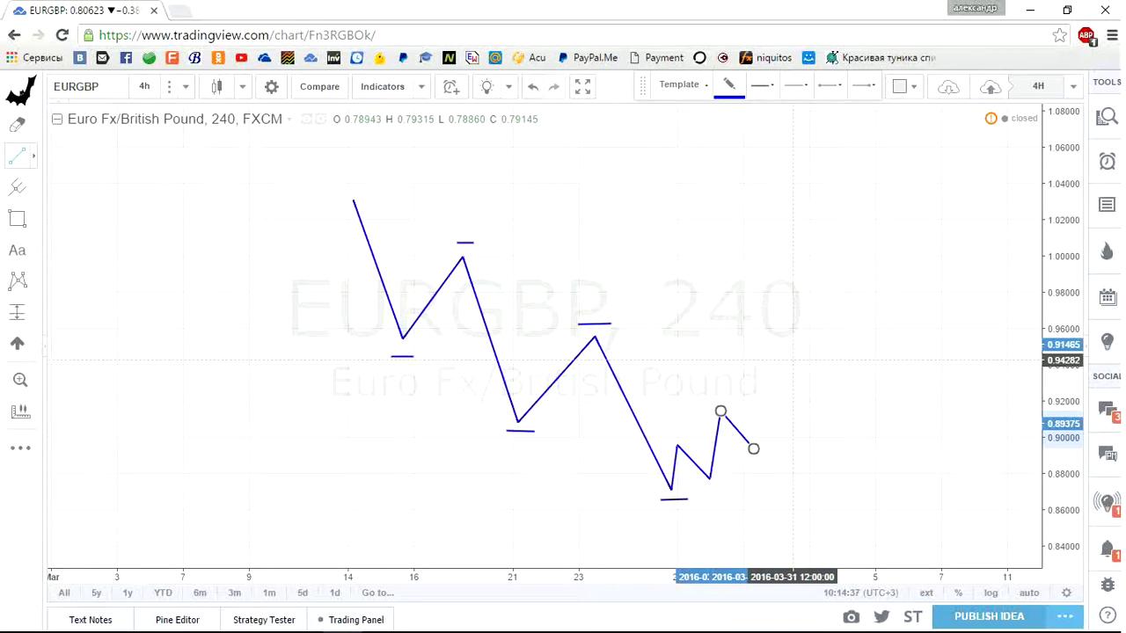
{"action": "left_click", "coordinate": [753, 449]}
{"action": "left_click", "coordinate": [797, 360]}
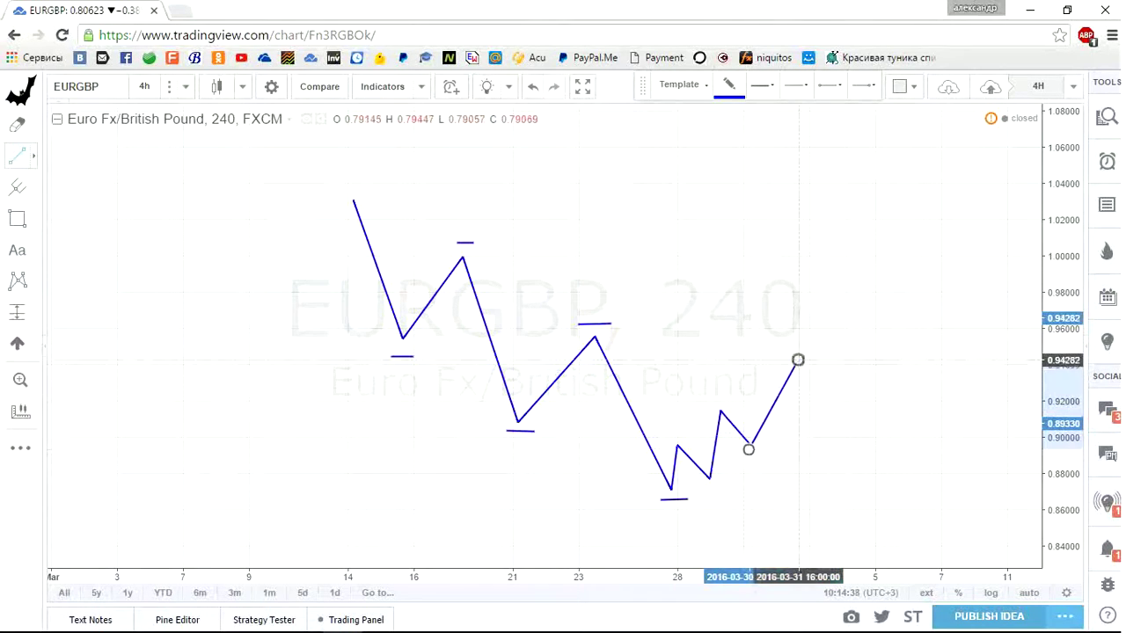
{"action": "key", "text": "Escape"}
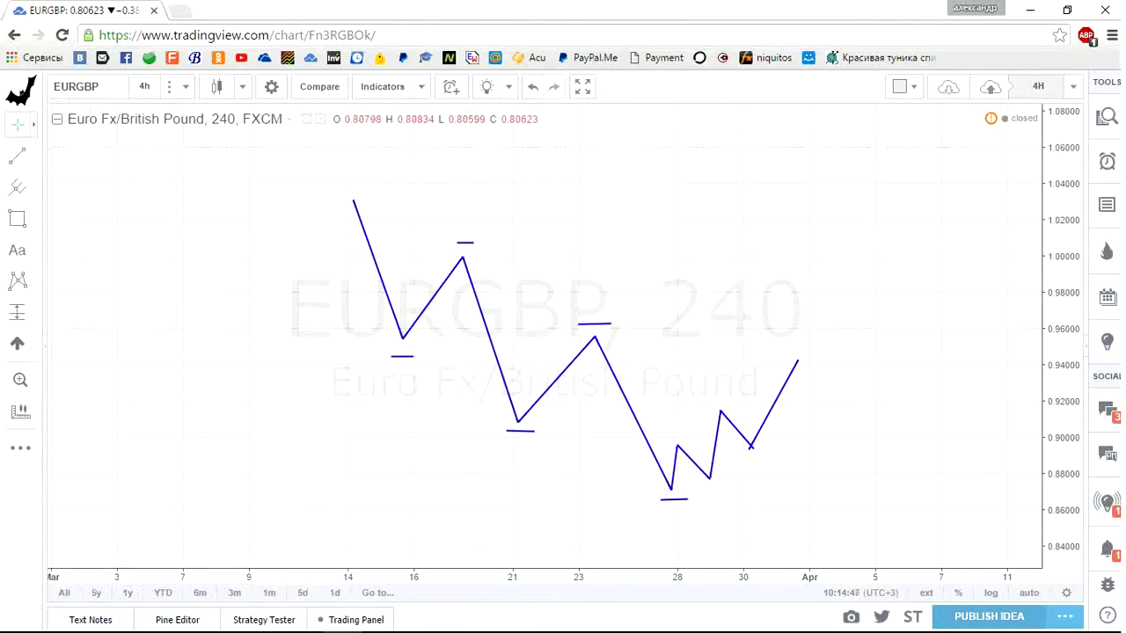
{"action": "left_click", "coordinate": [33, 124]}
Step: Erase every zigzag leg and the level marks at the first low, 21st, 23rd and 28th swings
{"action": "left_click", "coordinate": [91, 220]}
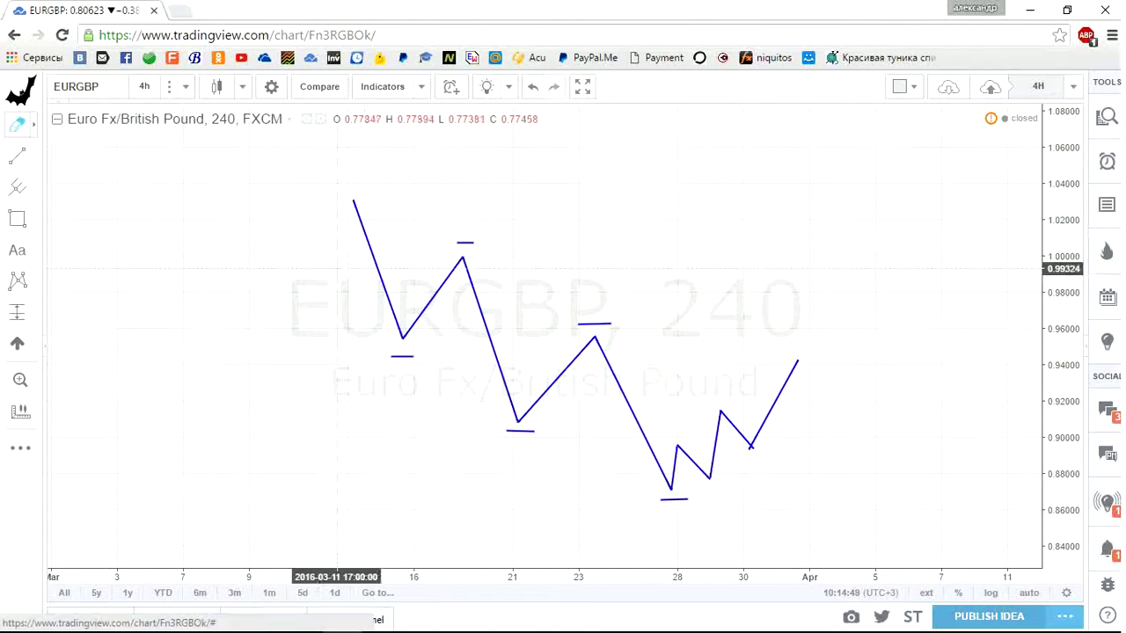
{"action": "left_click", "coordinate": [370, 250]}
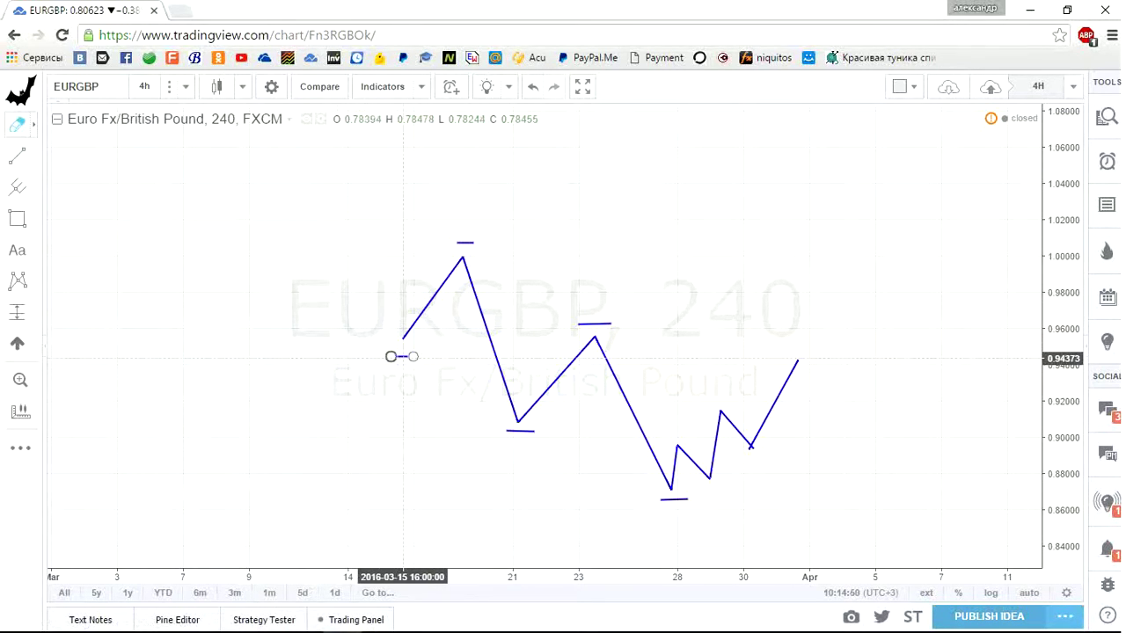
{"action": "left_click", "coordinate": [402, 356]}
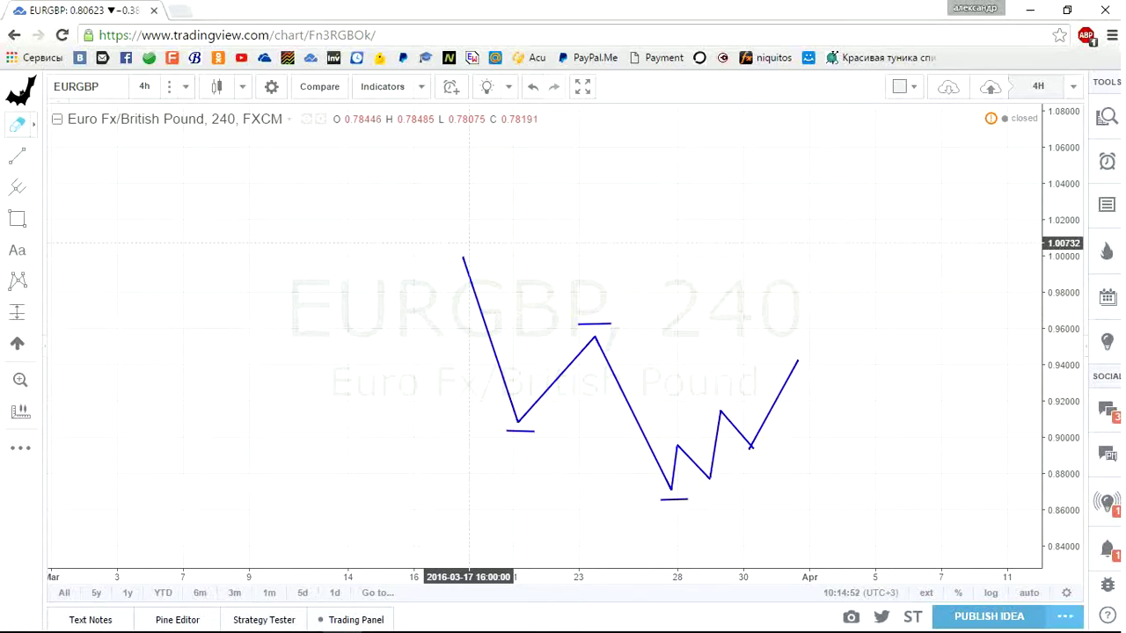
{"action": "left_click", "coordinate": [467, 266]}
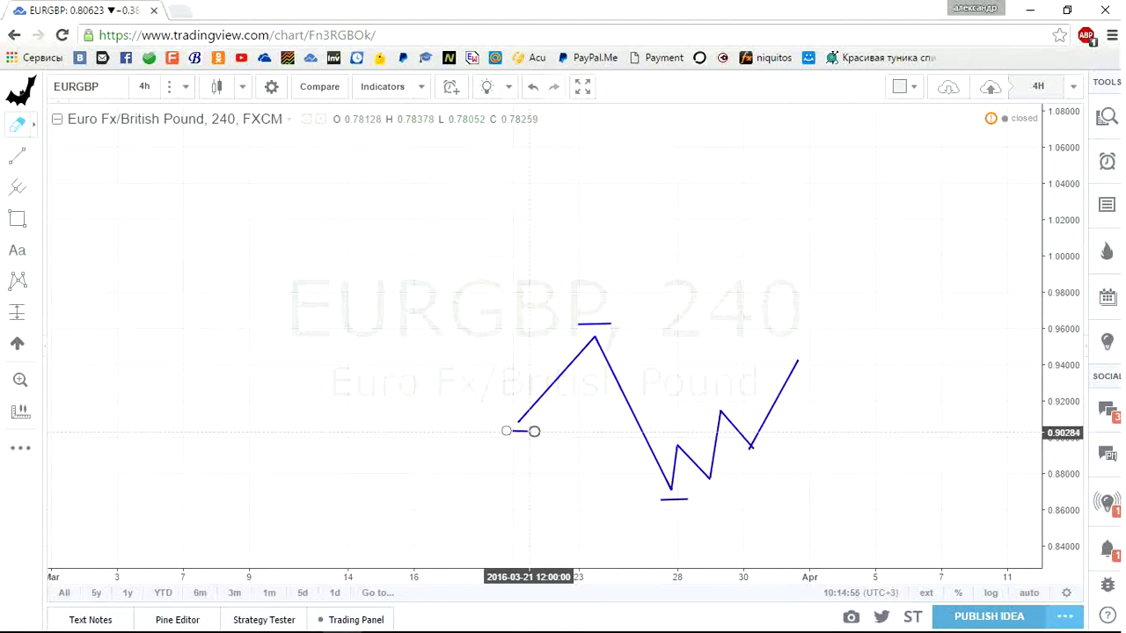
{"action": "left_click", "coordinate": [528, 431]}
{"action": "left_click", "coordinate": [594, 341]}
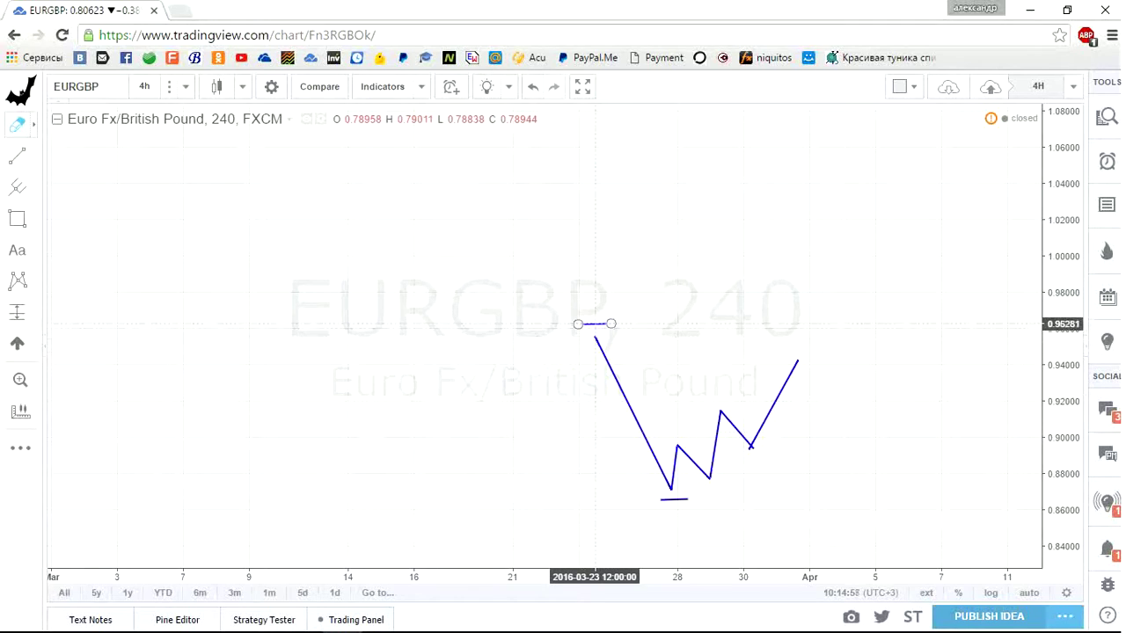
{"action": "left_click", "coordinate": [594, 324]}
{"action": "left_click", "coordinate": [611, 373]}
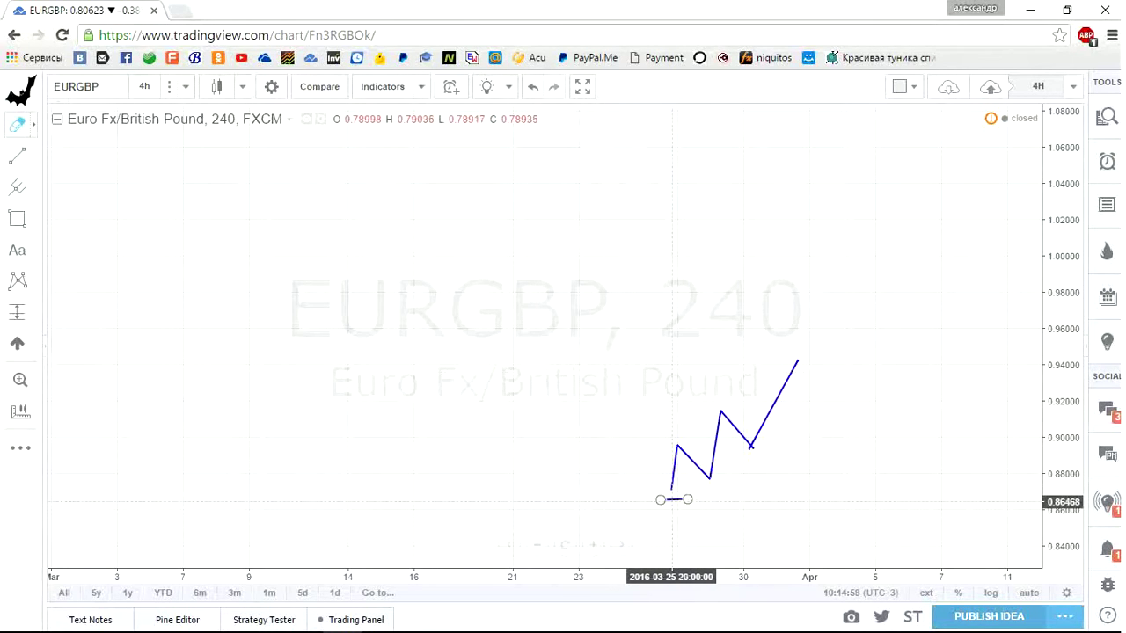
{"action": "left_click", "coordinate": [672, 498]}
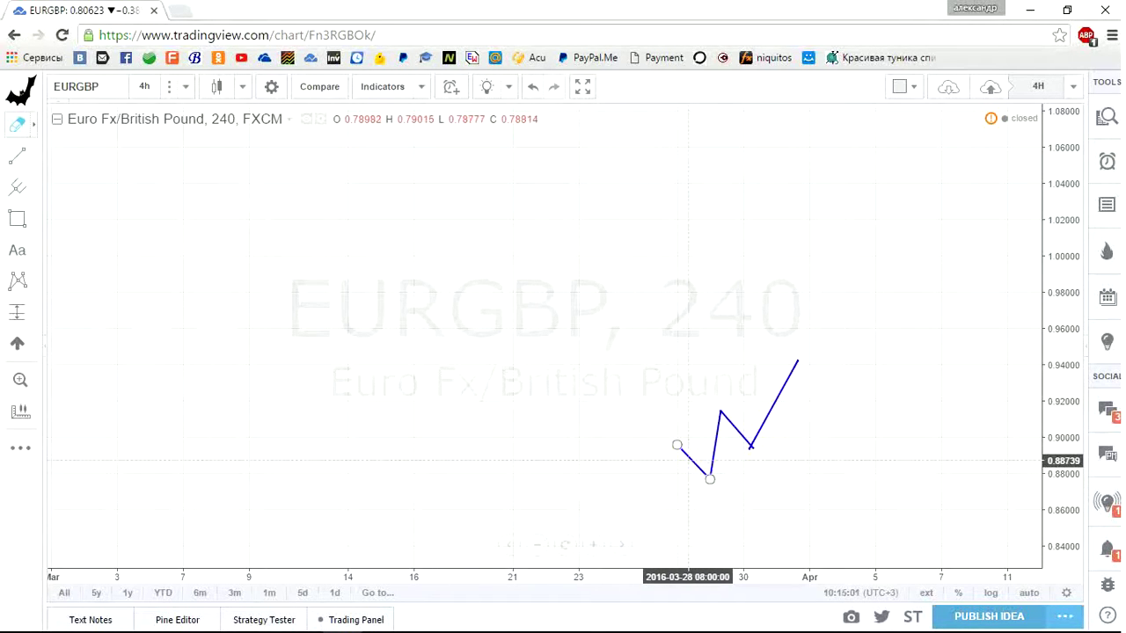
{"action": "left_click", "coordinate": [693, 462]}
{"action": "left_click", "coordinate": [715, 441]}
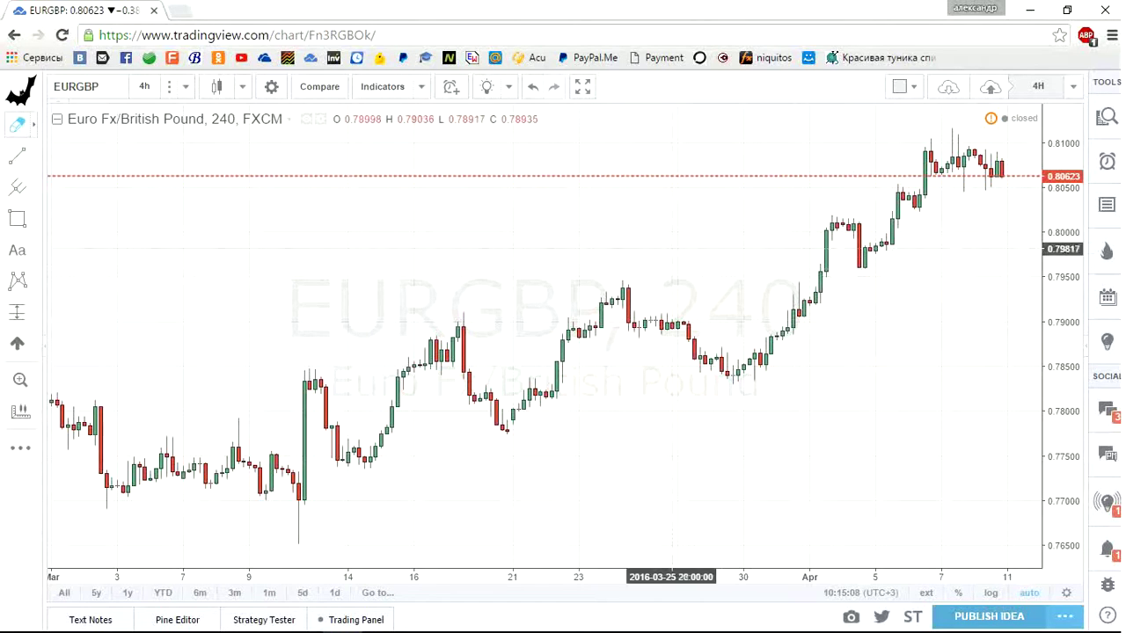
Step: Trace a new blue zigzag from the 11 Mar low wick up to the high near 16 Mar
{"action": "left_click", "coordinate": [17, 156]}
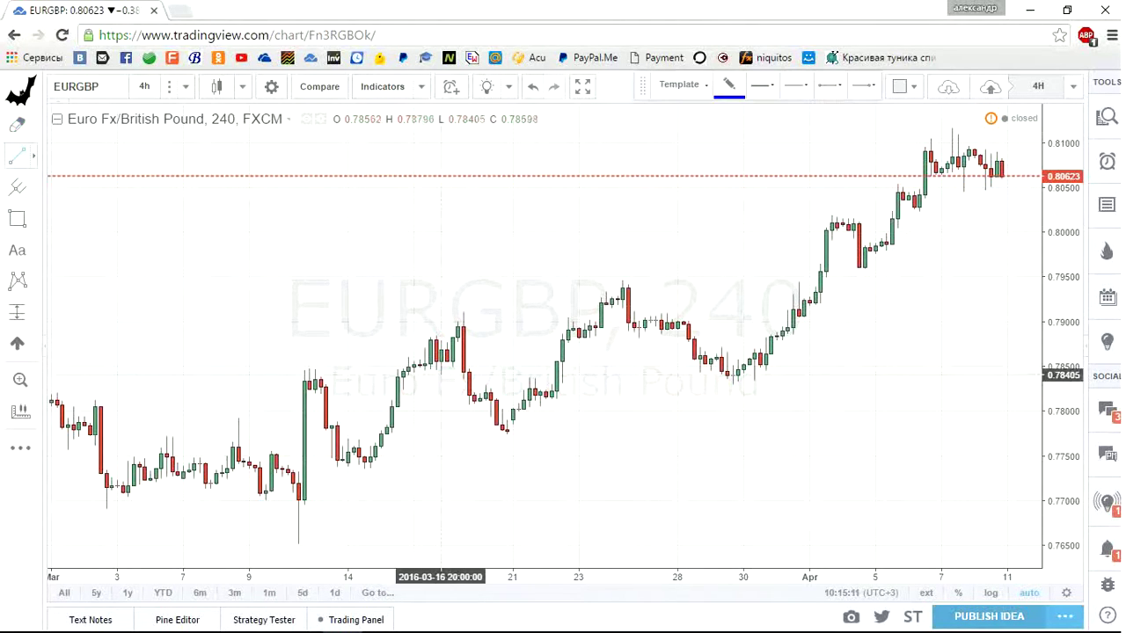
{"action": "left_click", "coordinate": [299, 543]}
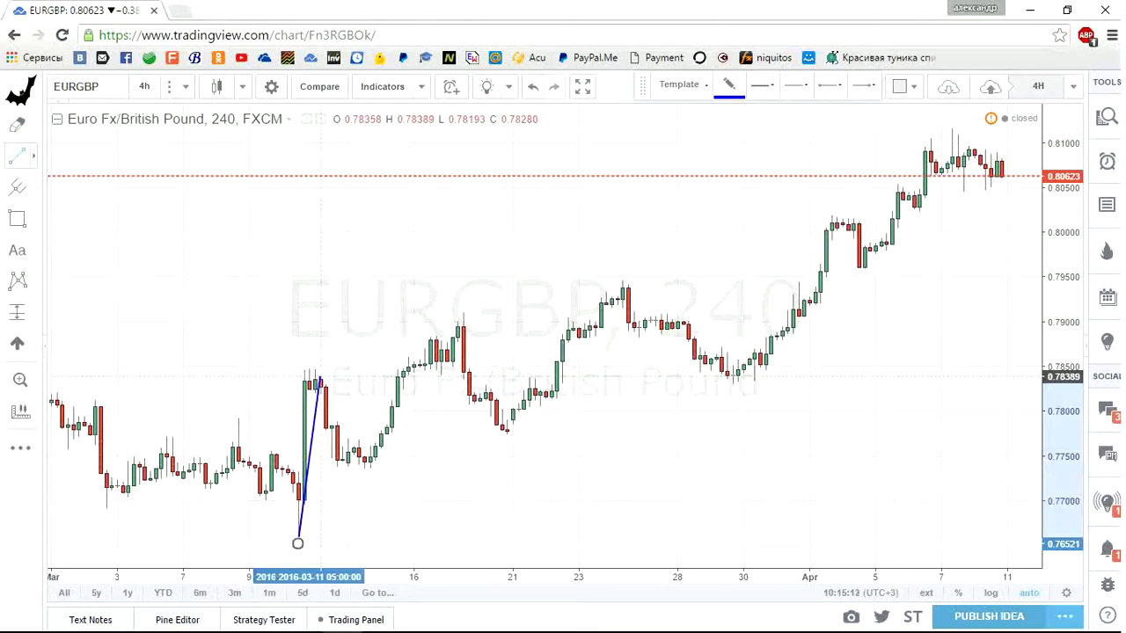
{"action": "left_click", "coordinate": [308, 368]}
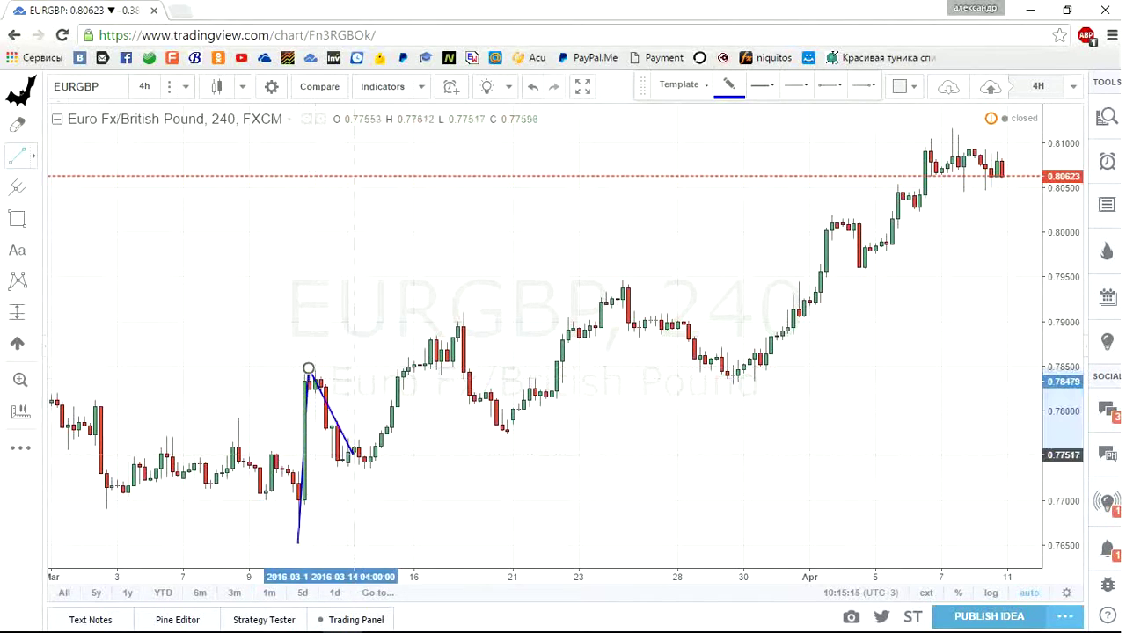
{"action": "left_click", "coordinate": [337, 465]}
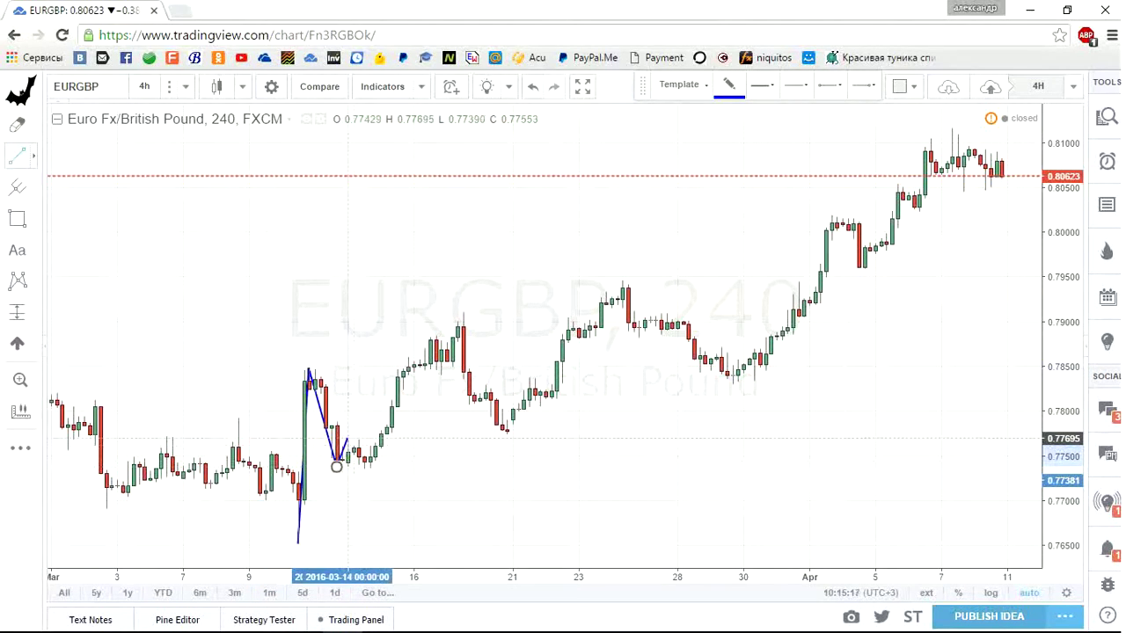
{"action": "left_click", "coordinate": [348, 438]}
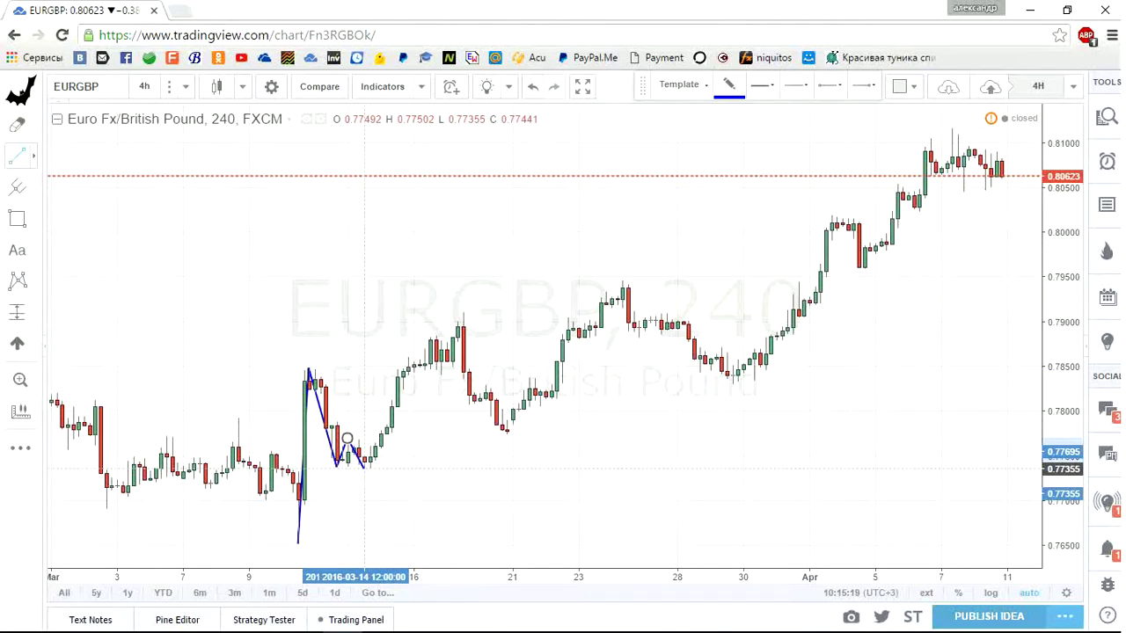
{"action": "left_click", "coordinate": [363, 468]}
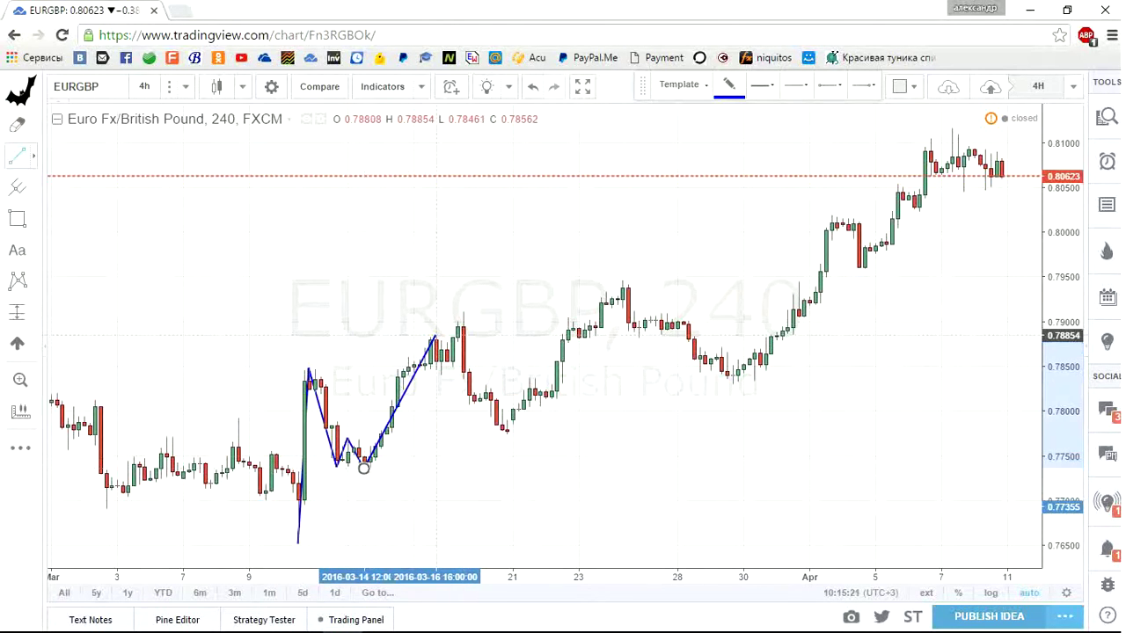
{"action": "double_click", "coordinate": [434, 337]}
Step: Move the zigzag's end point up to the 17 Mar high
{"action": "left_click", "coordinate": [446, 313]}
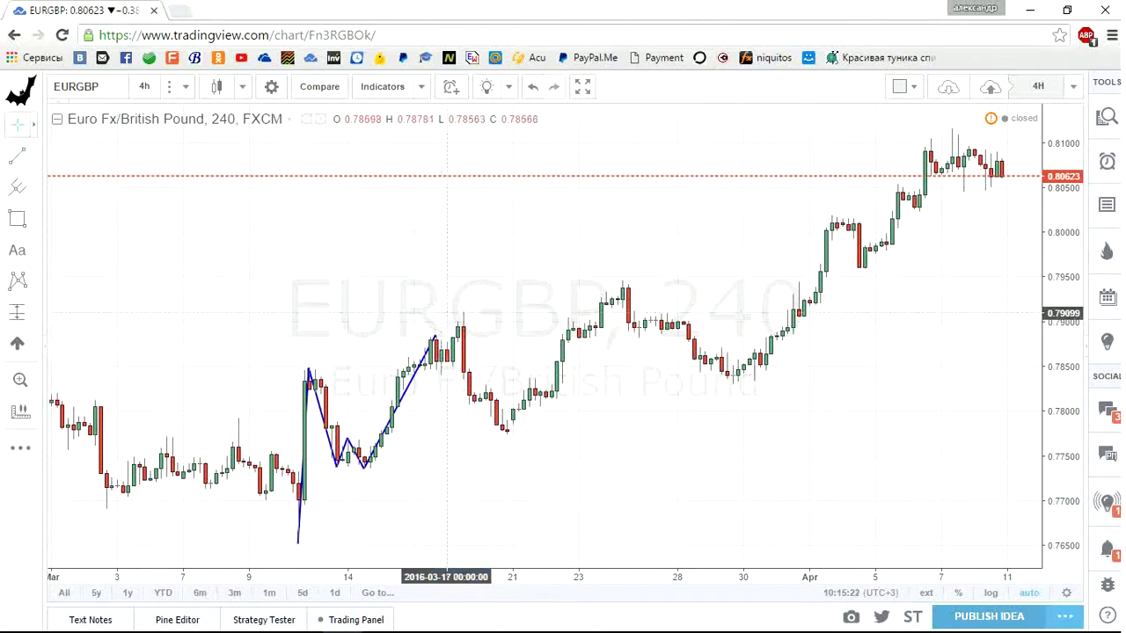
{"action": "mouse_move", "coordinate": [434, 337]}
{"action": "left_mouse_down"}
{"action": "mouse_move", "coordinate": [455, 334]}
{"action": "mouse_move", "coordinate": [463, 310]}
{"action": "left_mouse_up"}
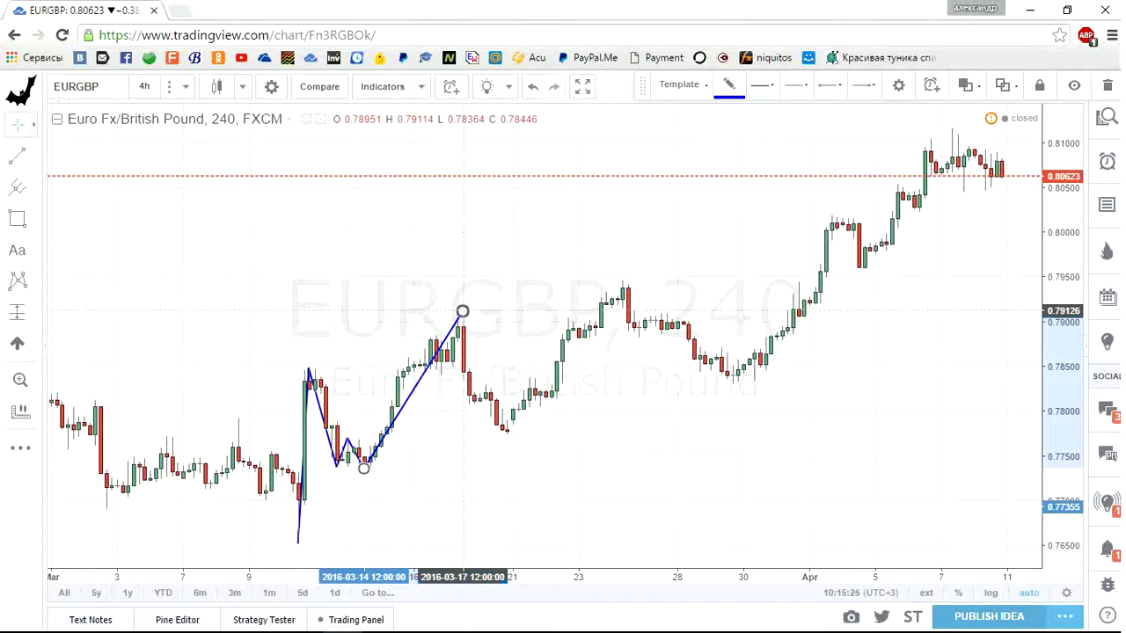
{"action": "double_click", "coordinate": [363, 467]}
{"action": "key", "text": "Escape"}
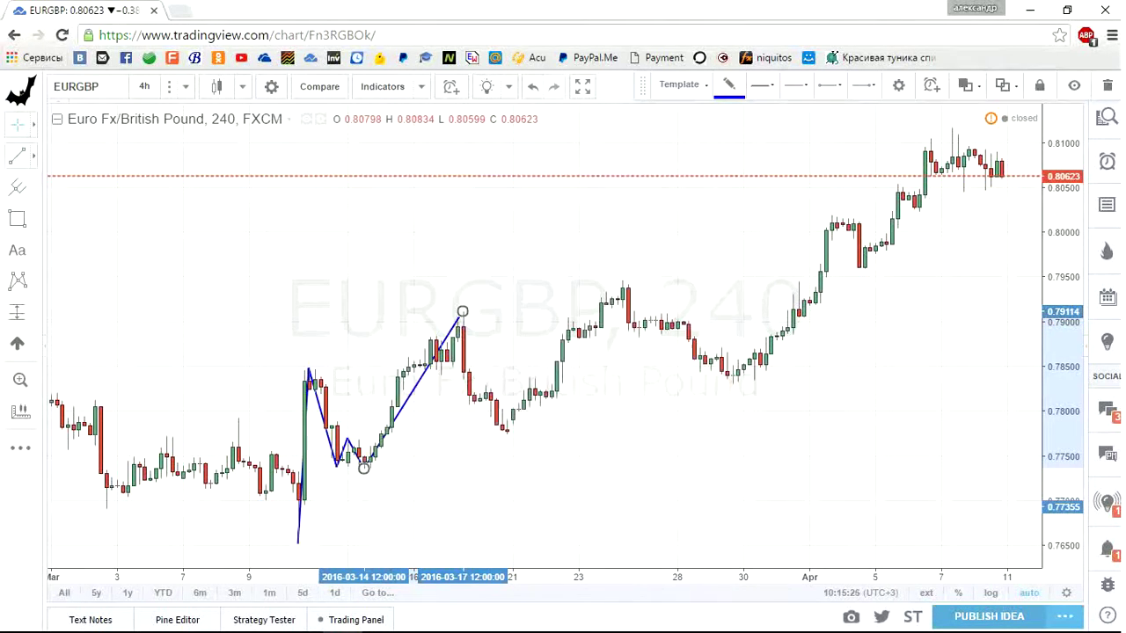
Step: Continue the zigzag from the 17 Mar high through the 21, 22 and 24 Mar swings to the late-March low
{"action": "left_click", "coordinate": [463, 311]}
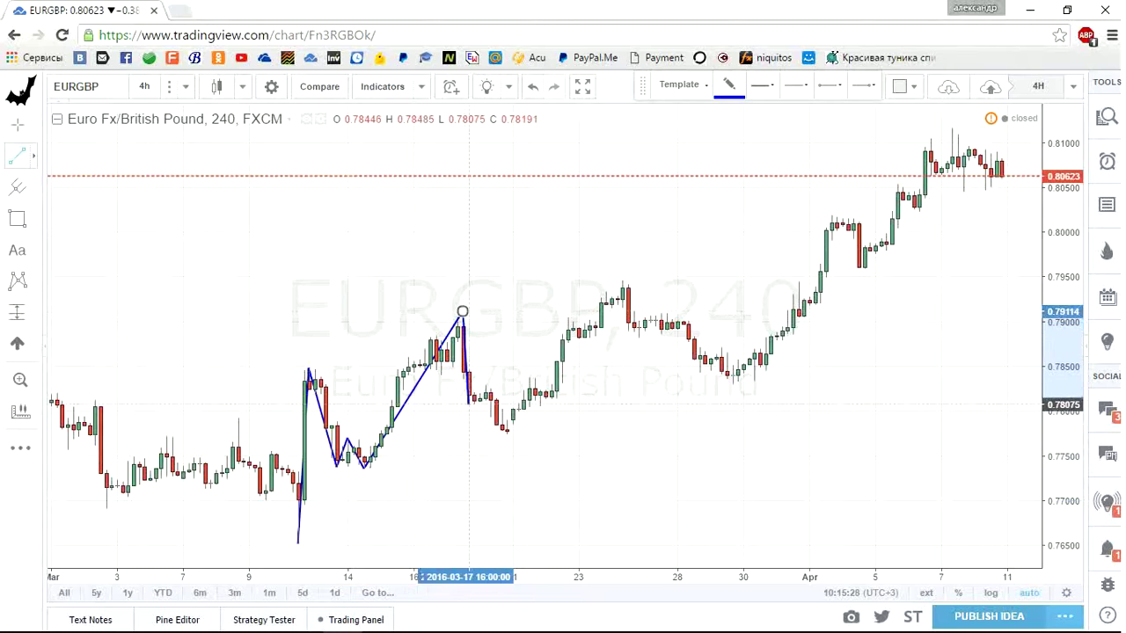
{"action": "left_click", "coordinate": [468, 402]}
{"action": "left_click", "coordinate": [485, 385]}
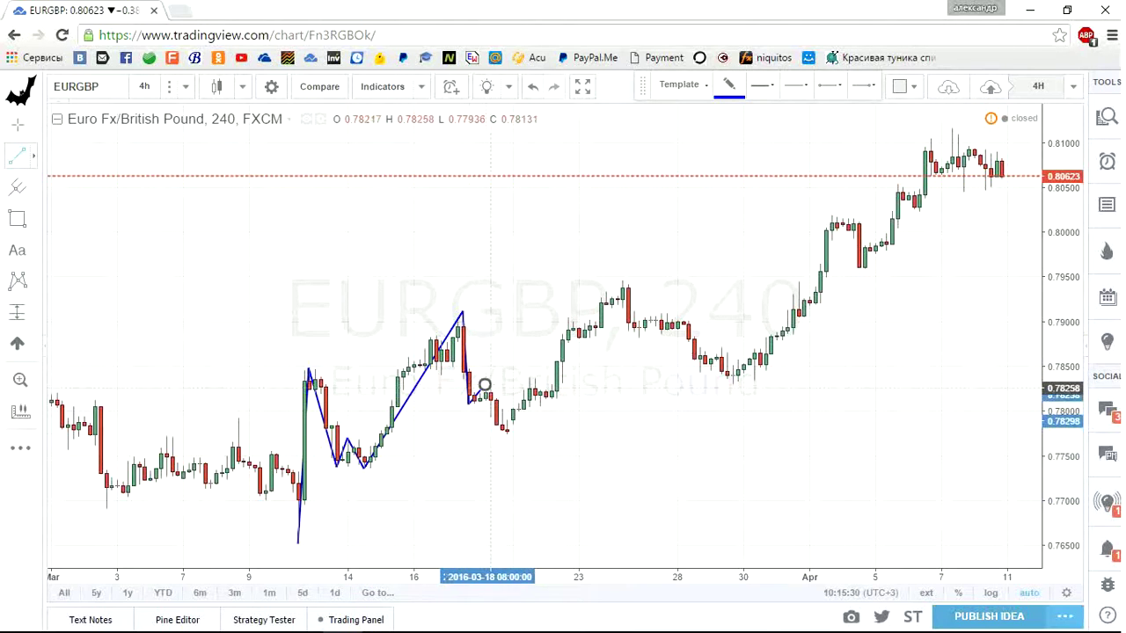
{"action": "left_click", "coordinate": [505, 431]}
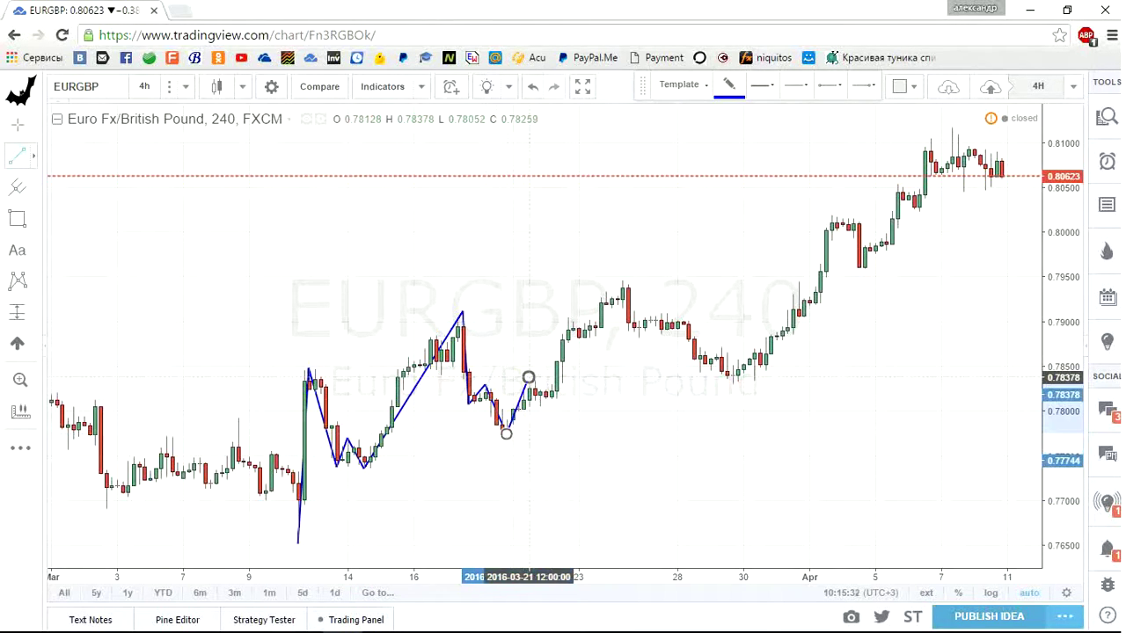
{"action": "left_click", "coordinate": [528, 377]}
{"action": "left_click", "coordinate": [539, 401]}
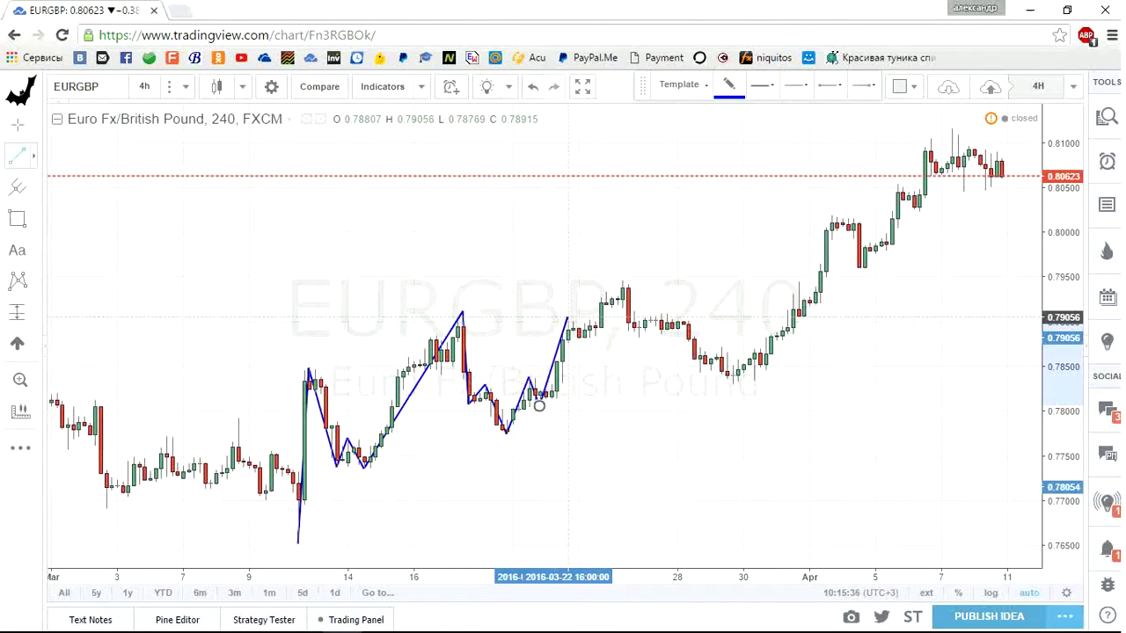
{"action": "left_click", "coordinate": [567, 318]}
{"action": "left_click", "coordinate": [587, 336]}
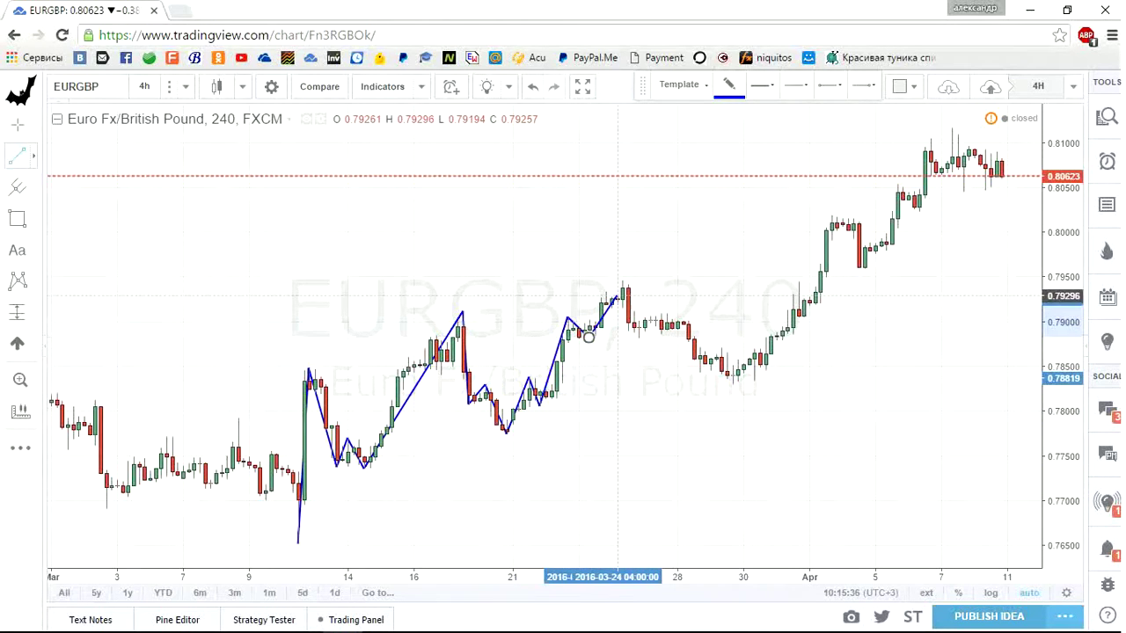
{"action": "left_click", "coordinate": [622, 281]}
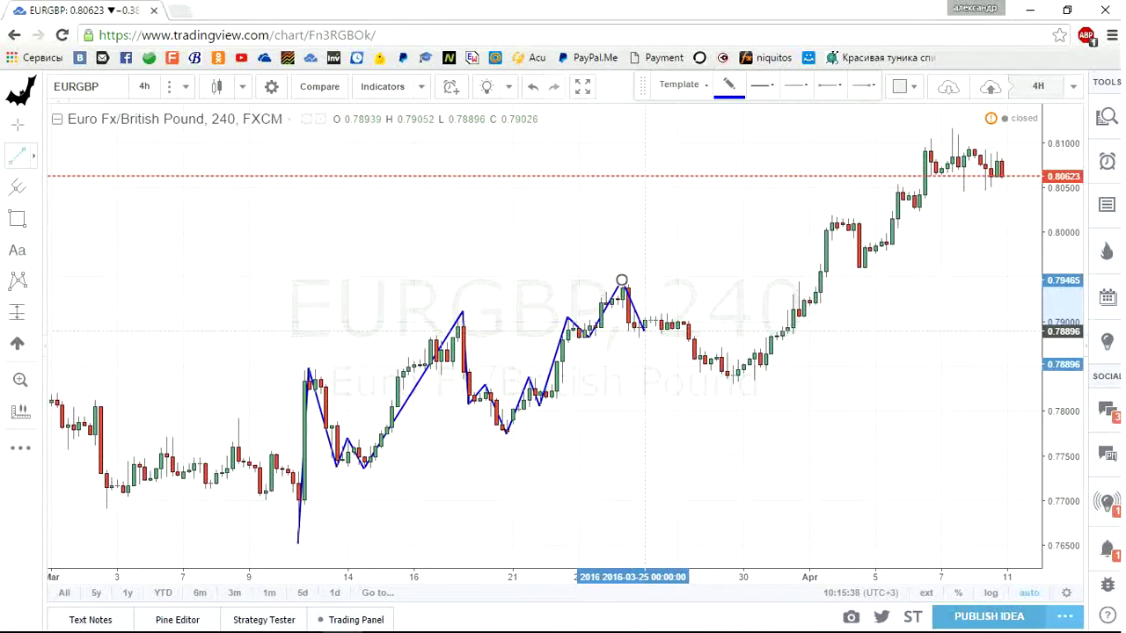
{"action": "left_click", "coordinate": [637, 331]}
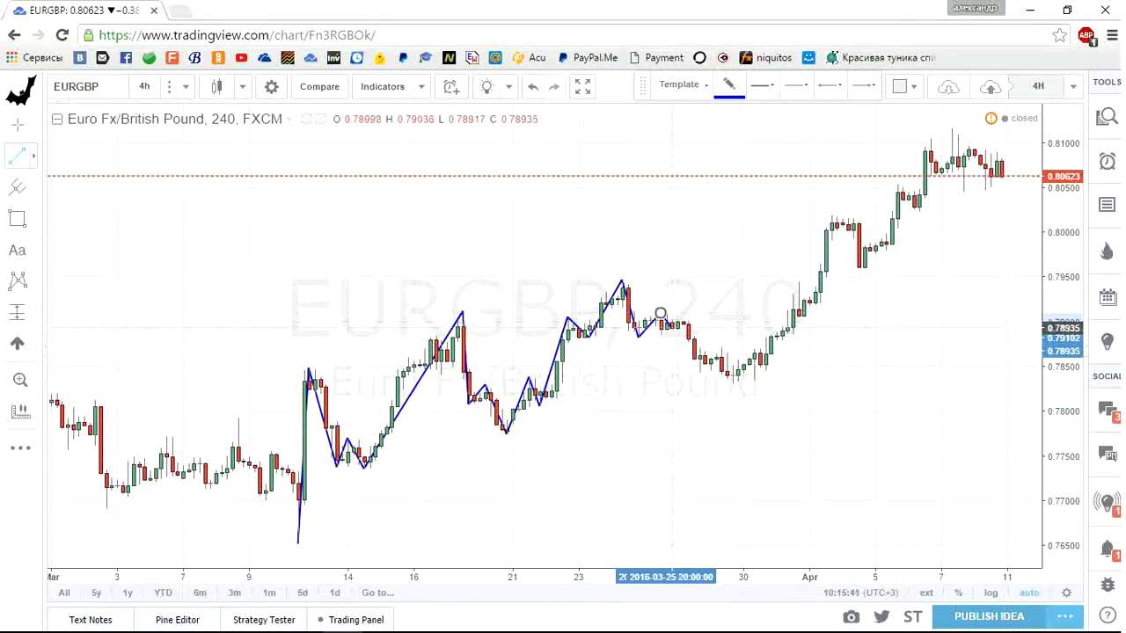
{"action": "left_click", "coordinate": [667, 326]}
{"action": "left_click", "coordinate": [699, 370]}
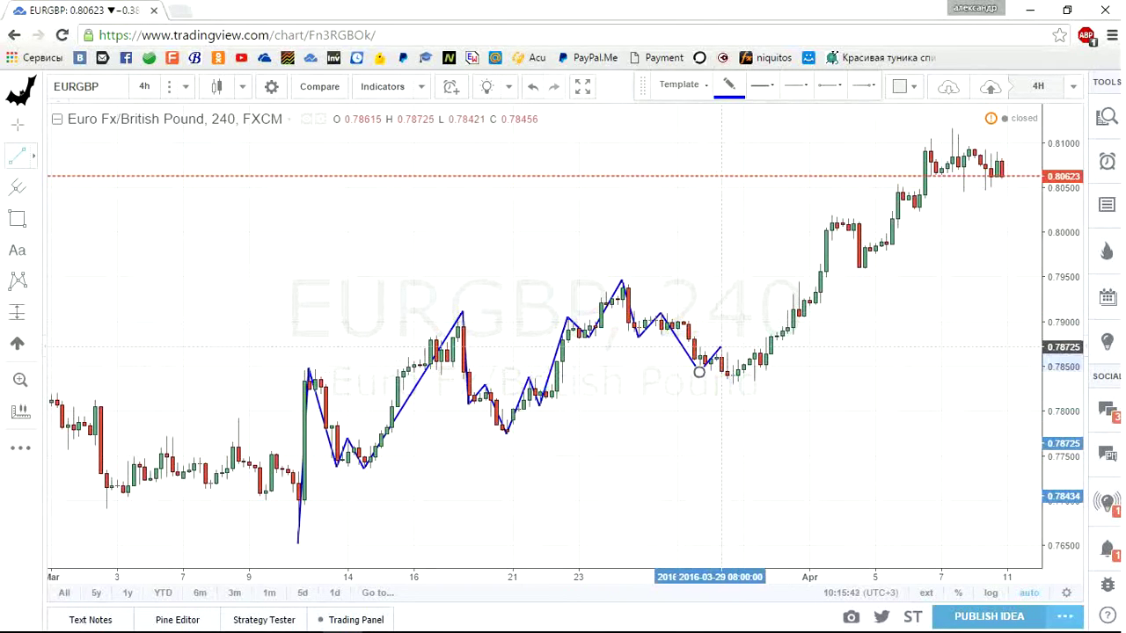
Step: Carry the zigzag through the April 4–8 swings up to about 0.8115 and finish it
{"action": "left_click", "coordinate": [720, 347]}
{"action": "left_click", "coordinate": [732, 383]}
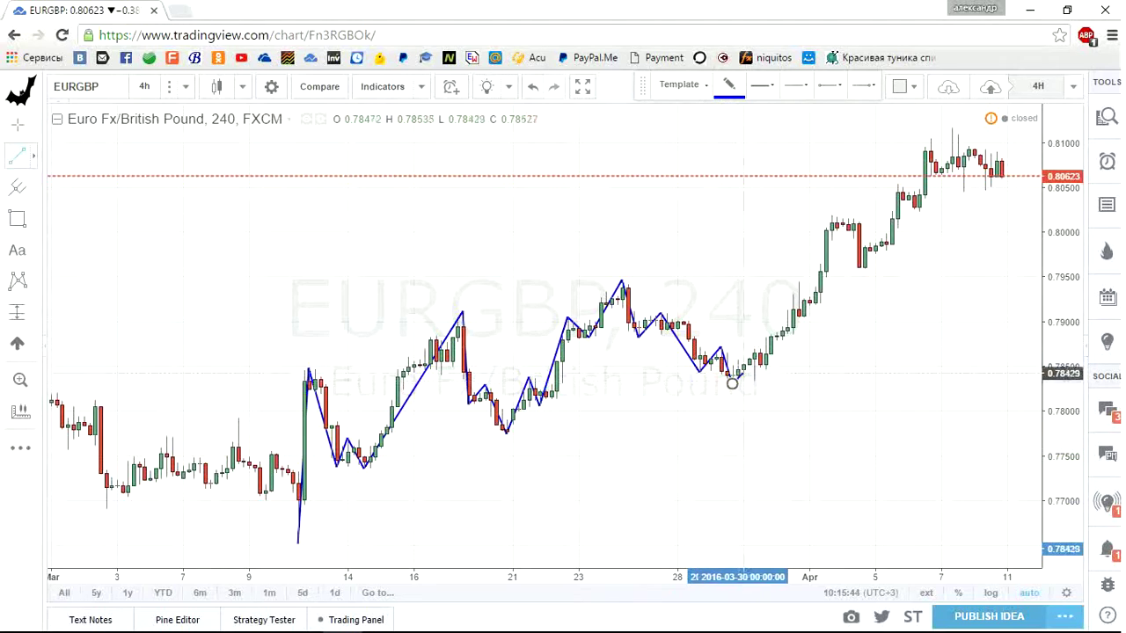
{"action": "left_click", "coordinate": [830, 216]}
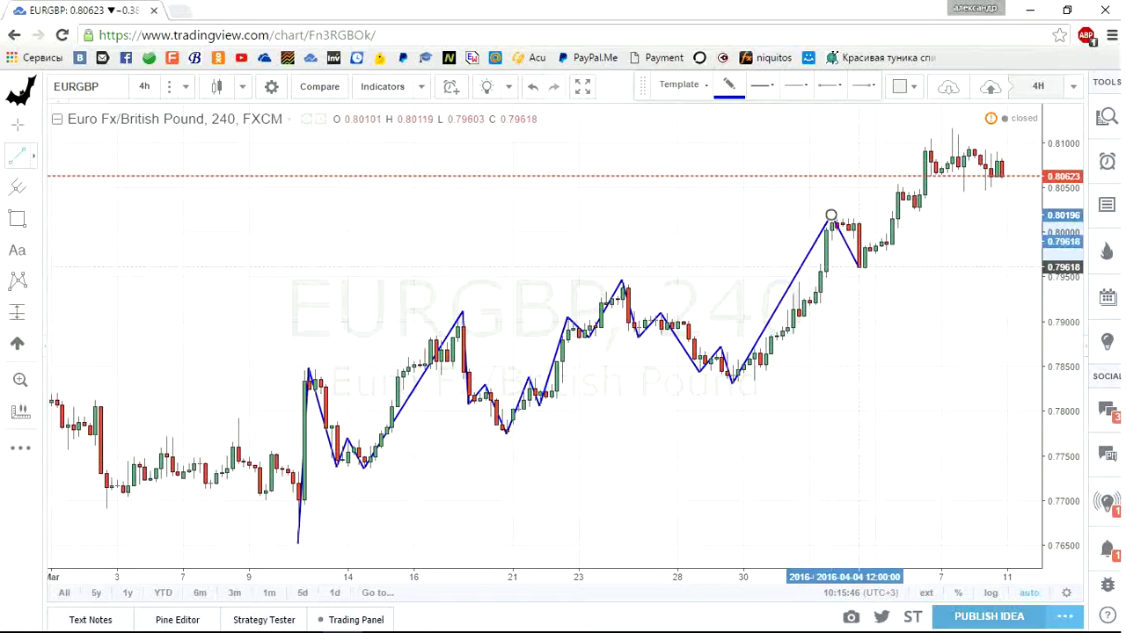
{"action": "left_click", "coordinate": [864, 268]}
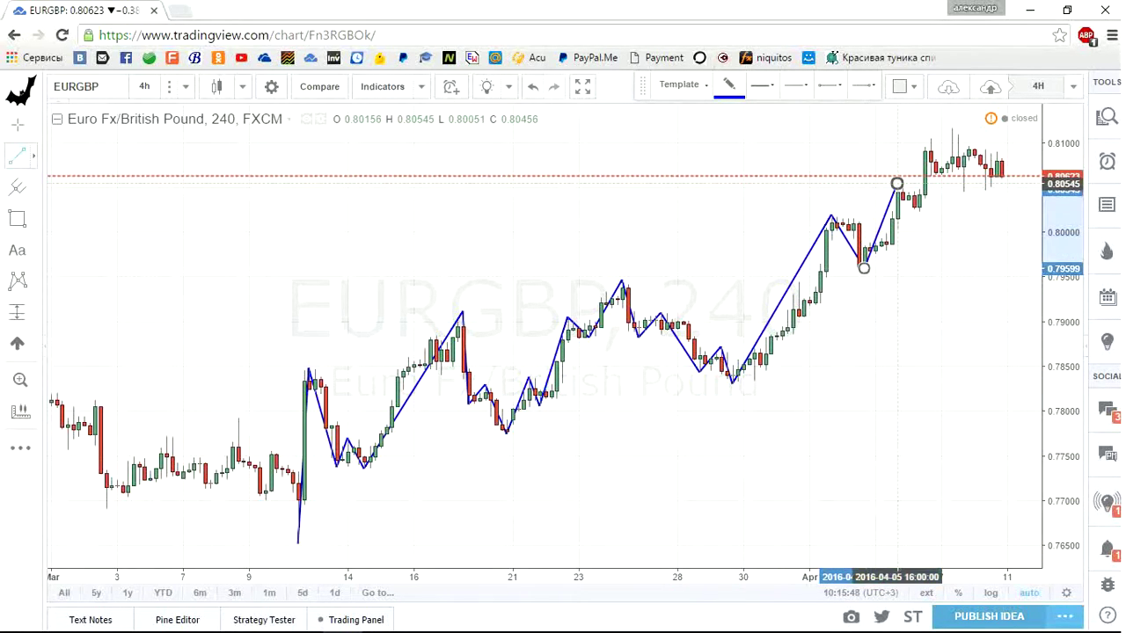
{"action": "left_click", "coordinate": [896, 184]}
{"action": "left_click", "coordinate": [917, 212]}
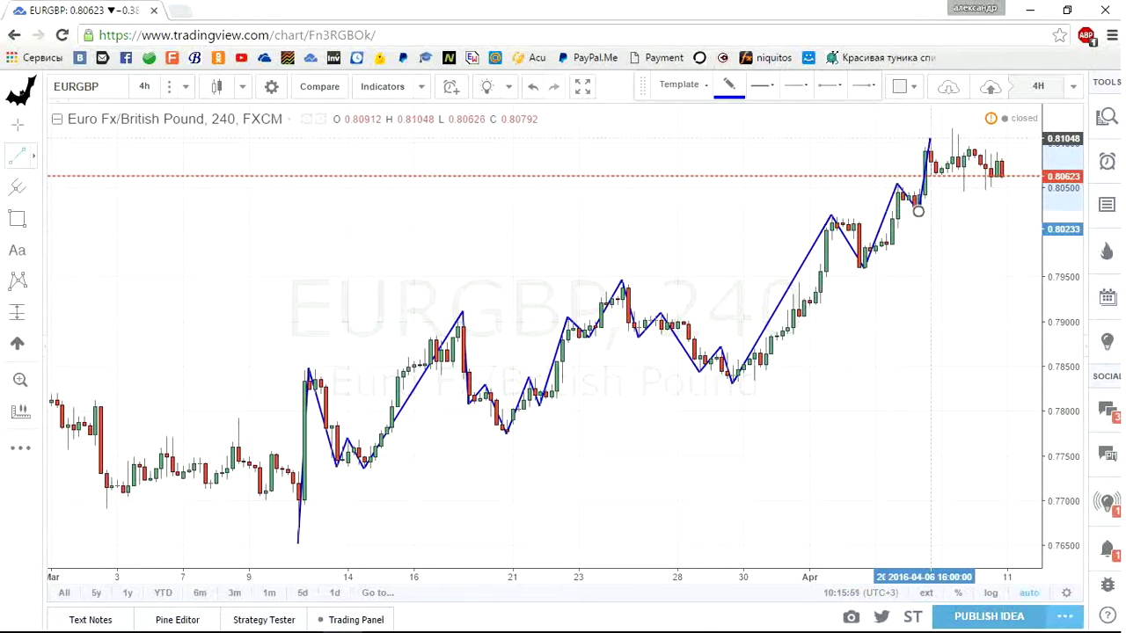
{"action": "left_click", "coordinate": [929, 139]}
{"action": "left_click", "coordinate": [940, 172]}
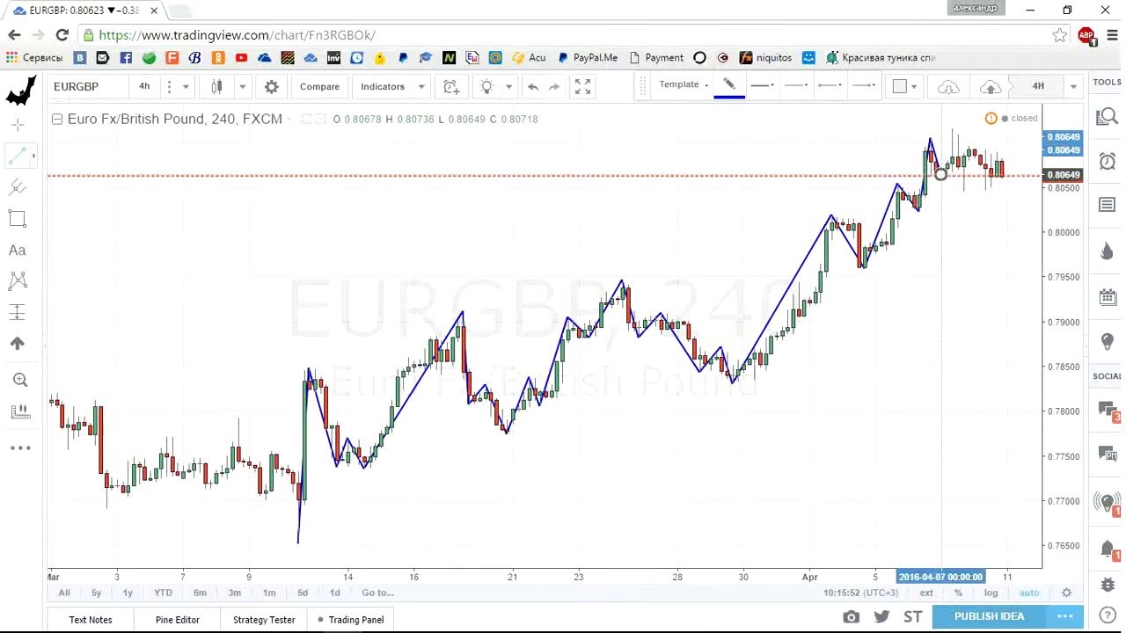
{"action": "left_click", "coordinate": [950, 150]}
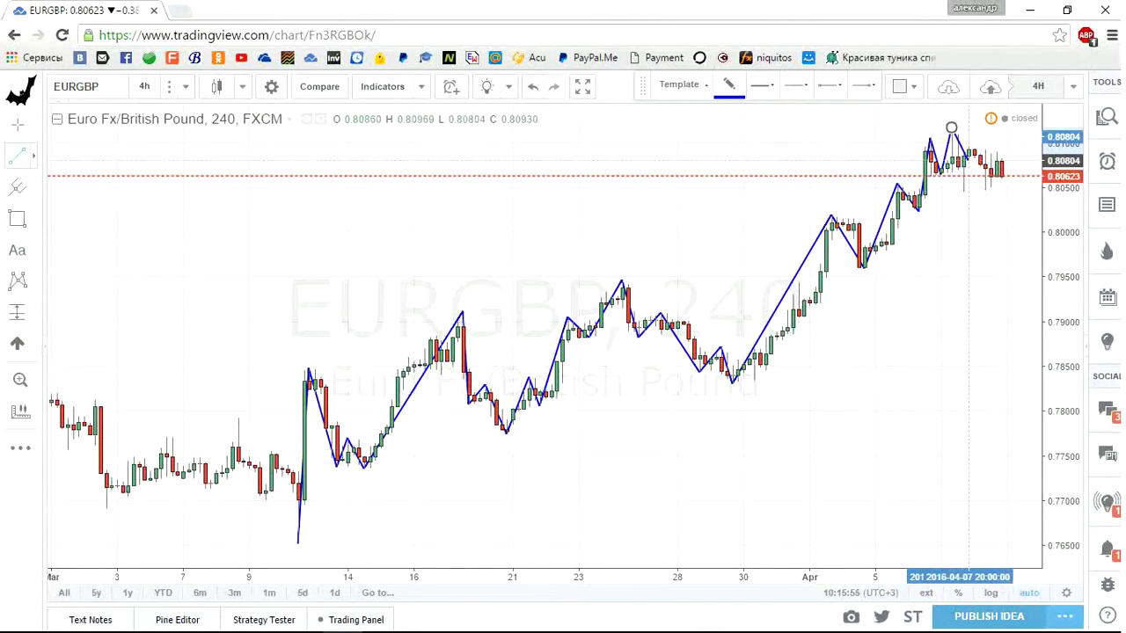
{"action": "double_click", "coordinate": [963, 331]}
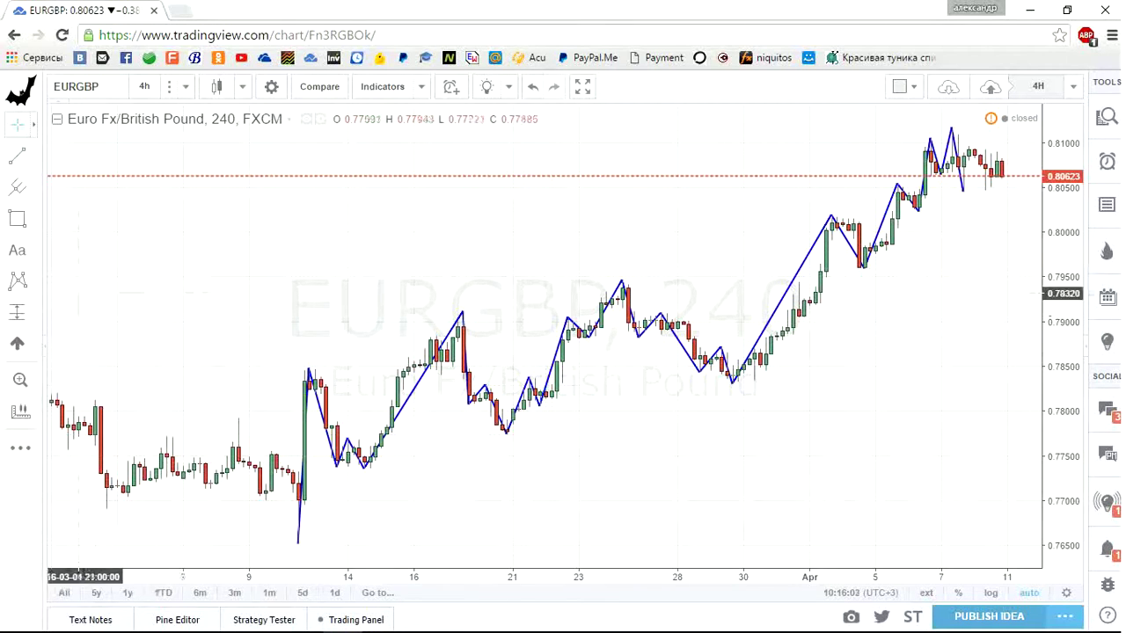
Step: Draw a pink box from the 10 March low near 0.765 to about 0.785 at 25 March
{"action": "left_click", "coordinate": [17, 218]}
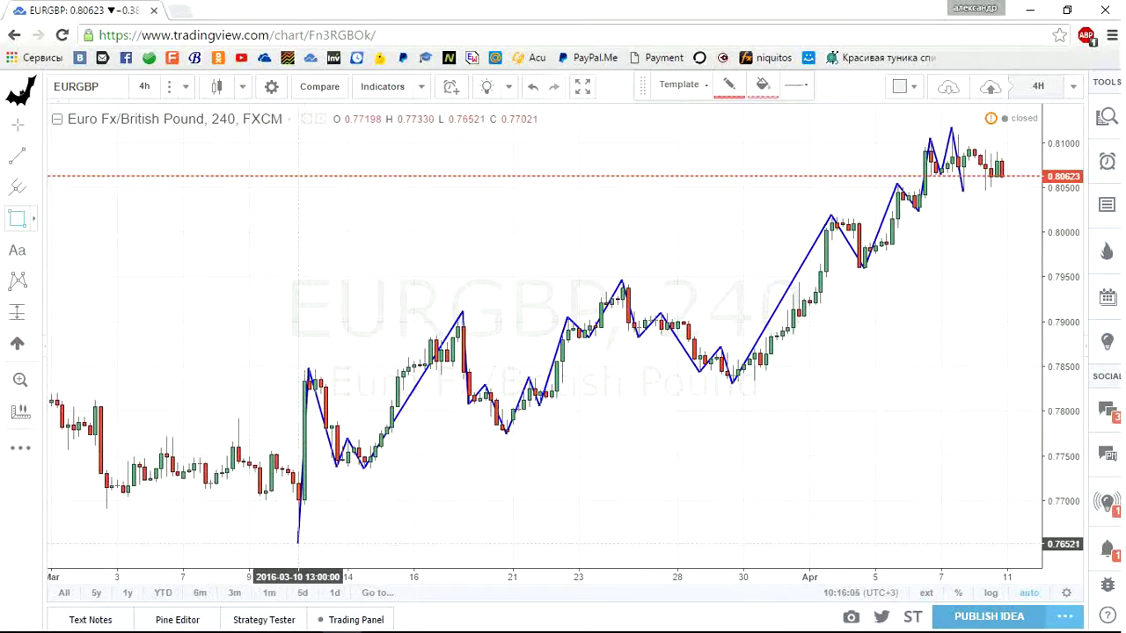
{"action": "left_click", "coordinate": [294, 544]}
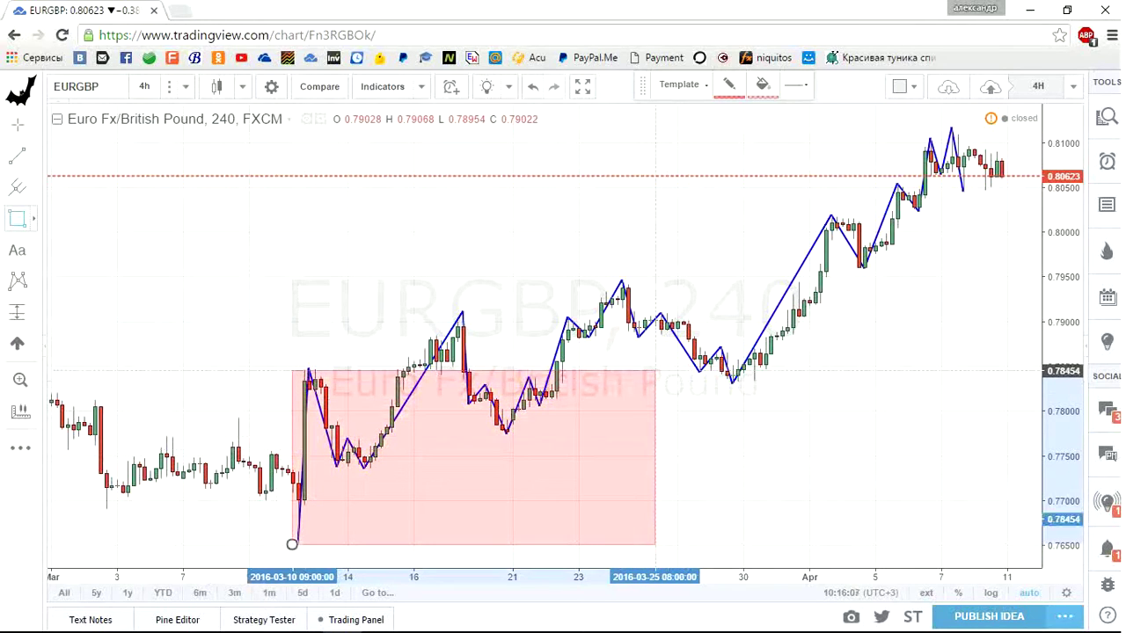
{"action": "left_click", "coordinate": [661, 381]}
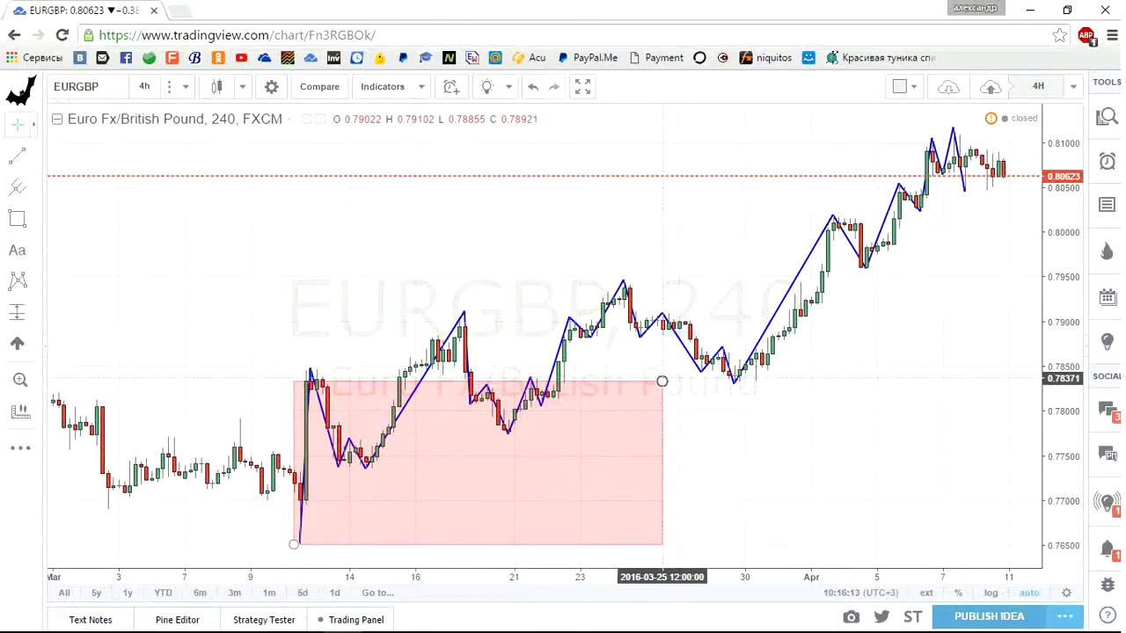
{"action": "left_click_drag", "start_coordinate": [660, 381], "coordinate": [668, 366]}
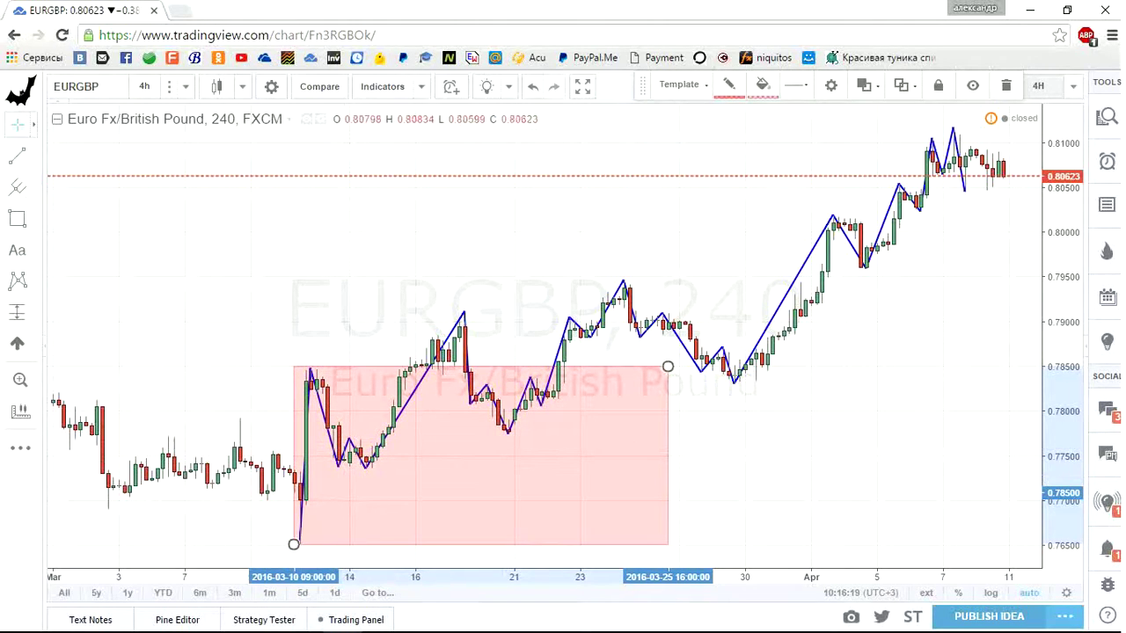
{"action": "left_click", "coordinate": [34, 124]}
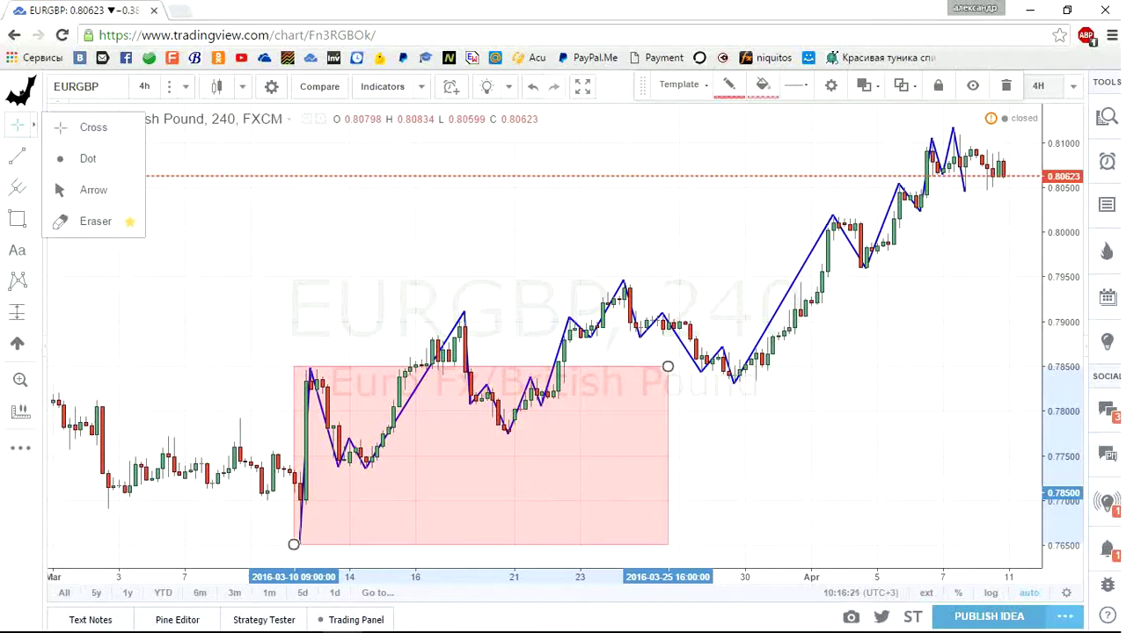
Step: Erase the early zigzag legs and redraw a leg from the March 10 high to the March 14 low
{"action": "left_click", "coordinate": [95, 220]}
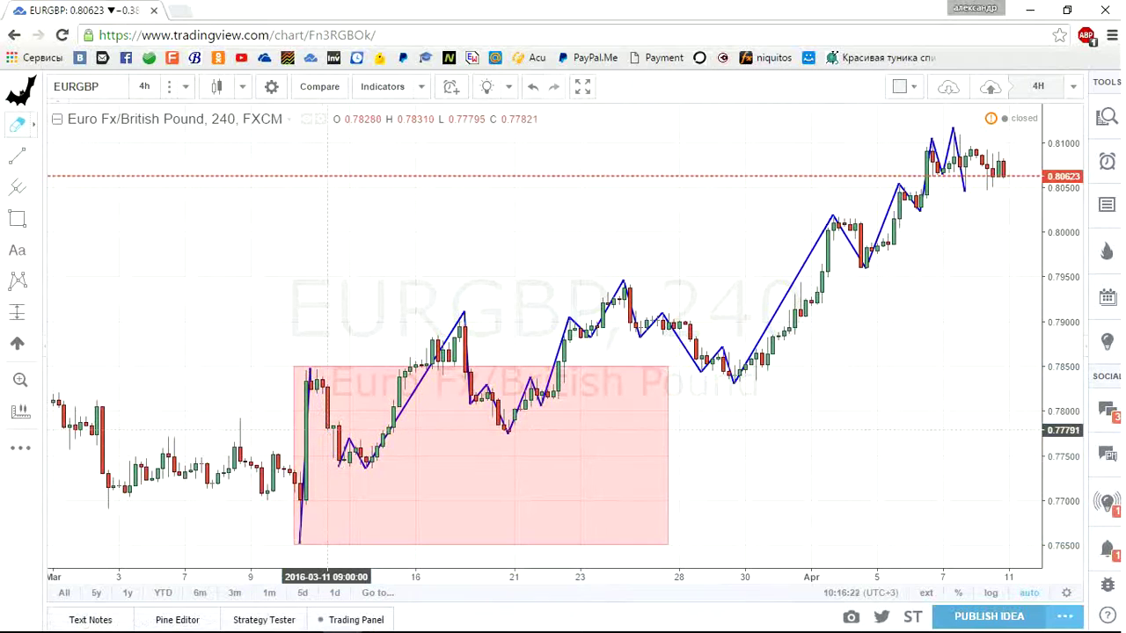
{"action": "left_click", "coordinate": [334, 447]}
{"action": "left_click", "coordinate": [344, 445]}
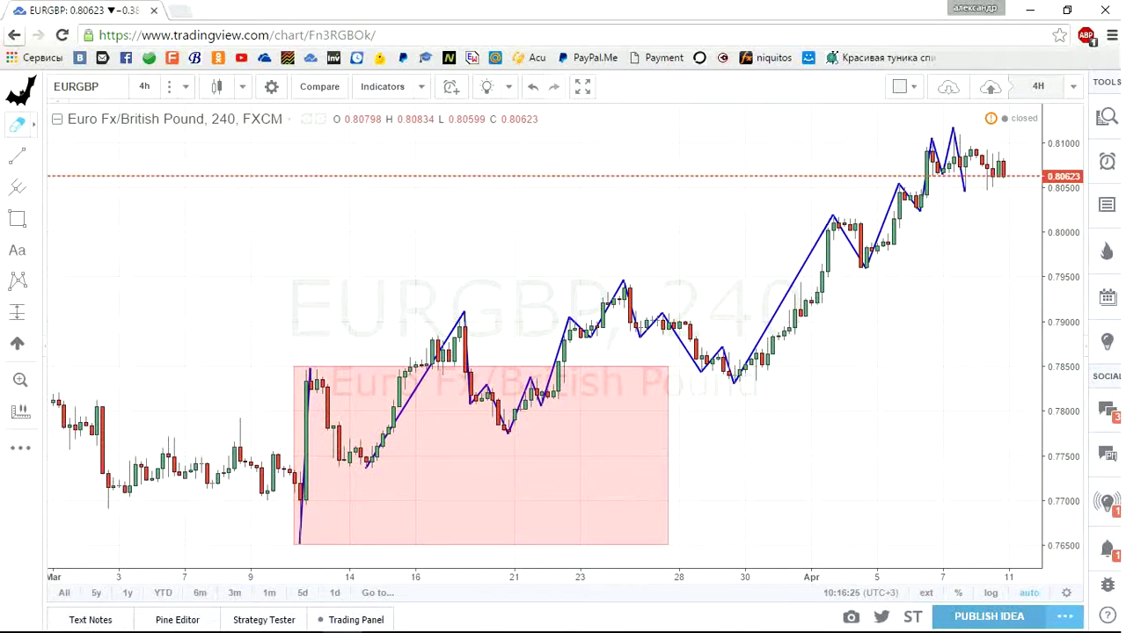
{"action": "key", "text": "alt+t"}
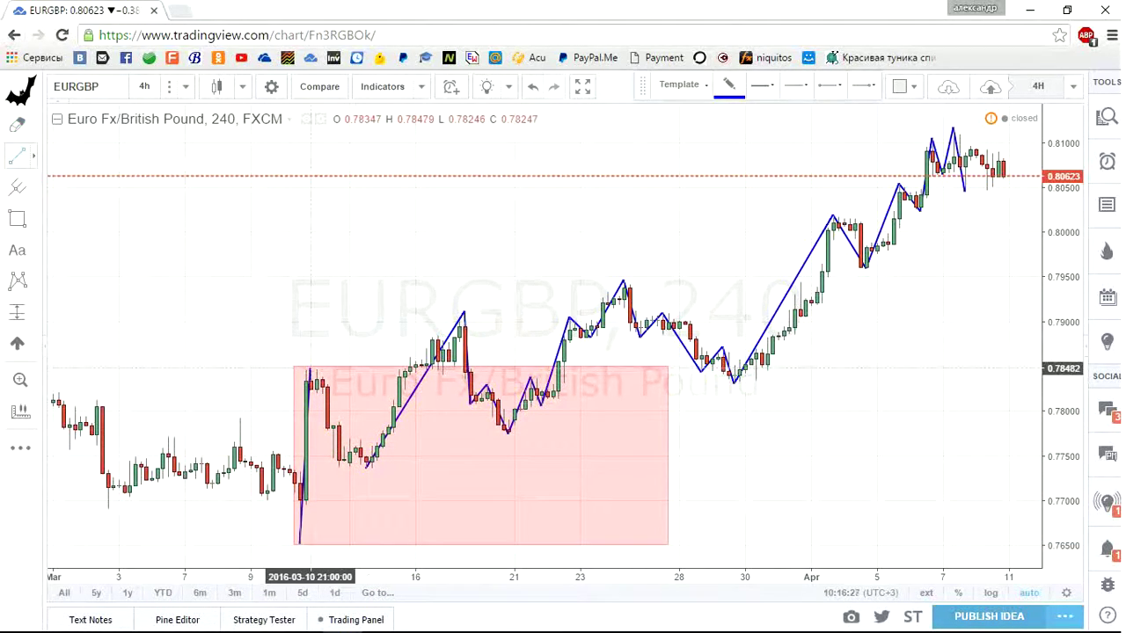
{"action": "left_click", "coordinate": [310, 369]}
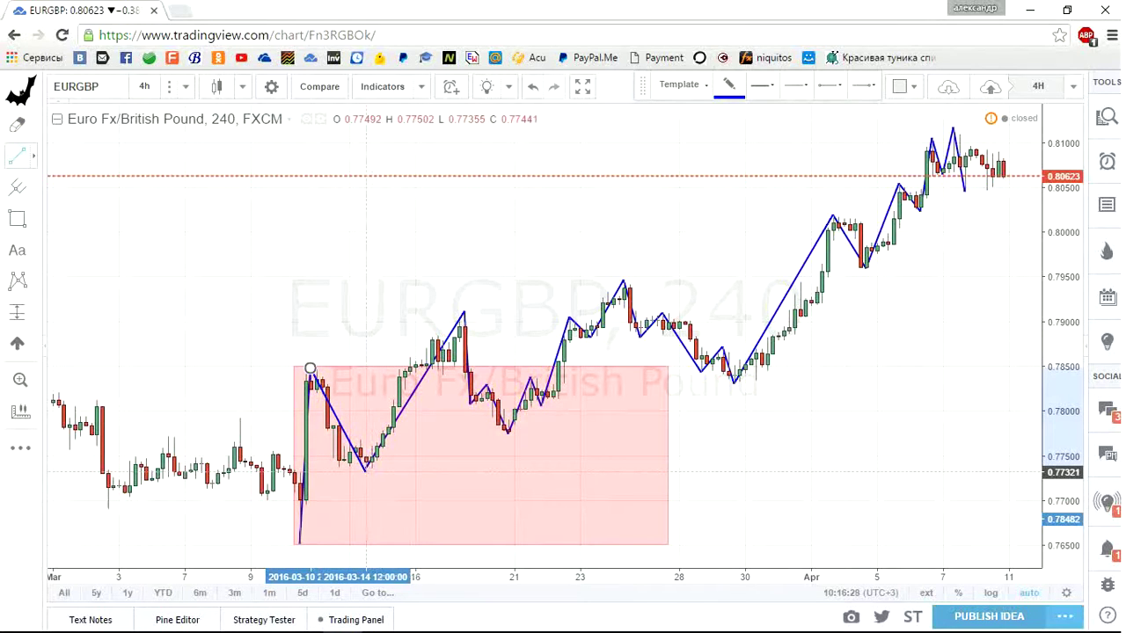
{"action": "left_click", "coordinate": [365, 472]}
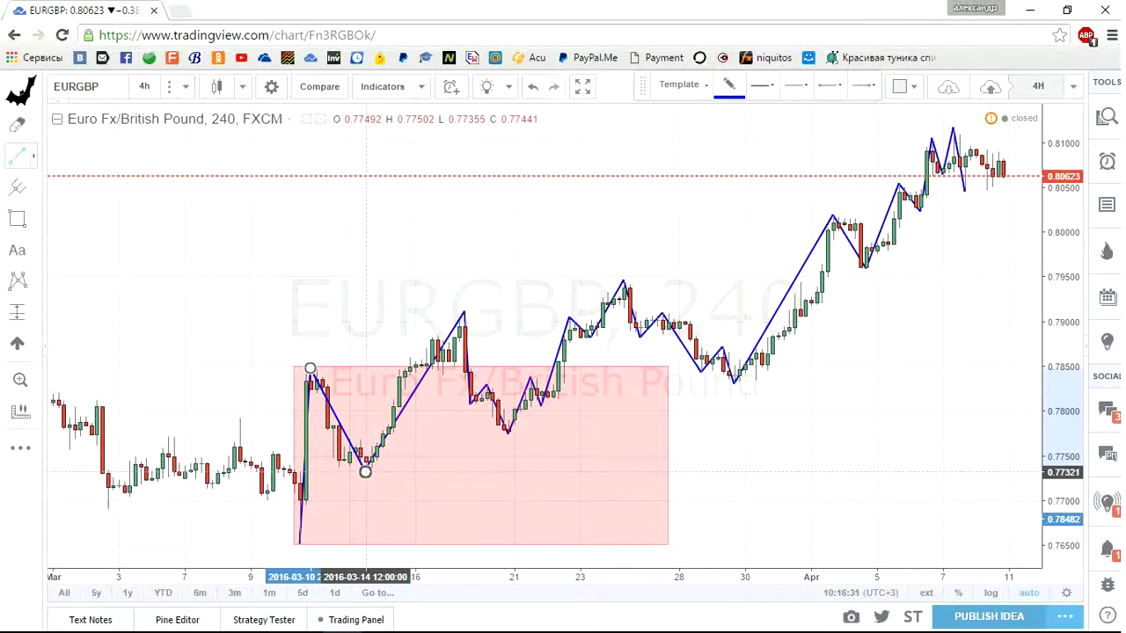
Step: Add short ticks above the March 18 and 10 highs and below the March 14 low, then erase the leg after March 18
{"action": "left_click", "coordinate": [458, 293]}
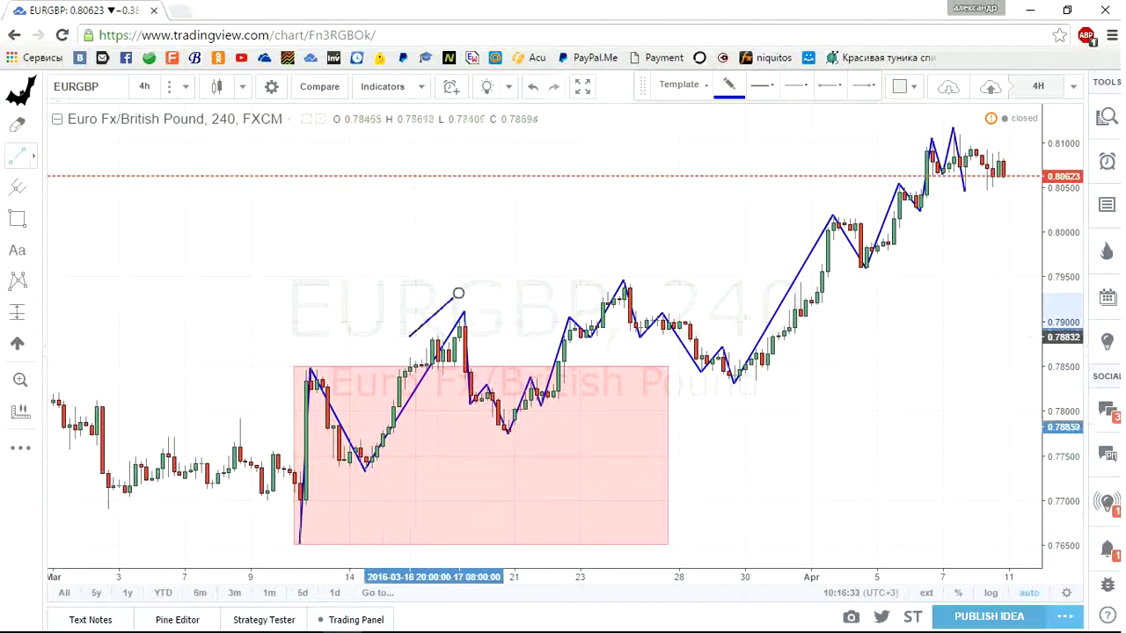
{"action": "left_click", "coordinate": [486, 297]}
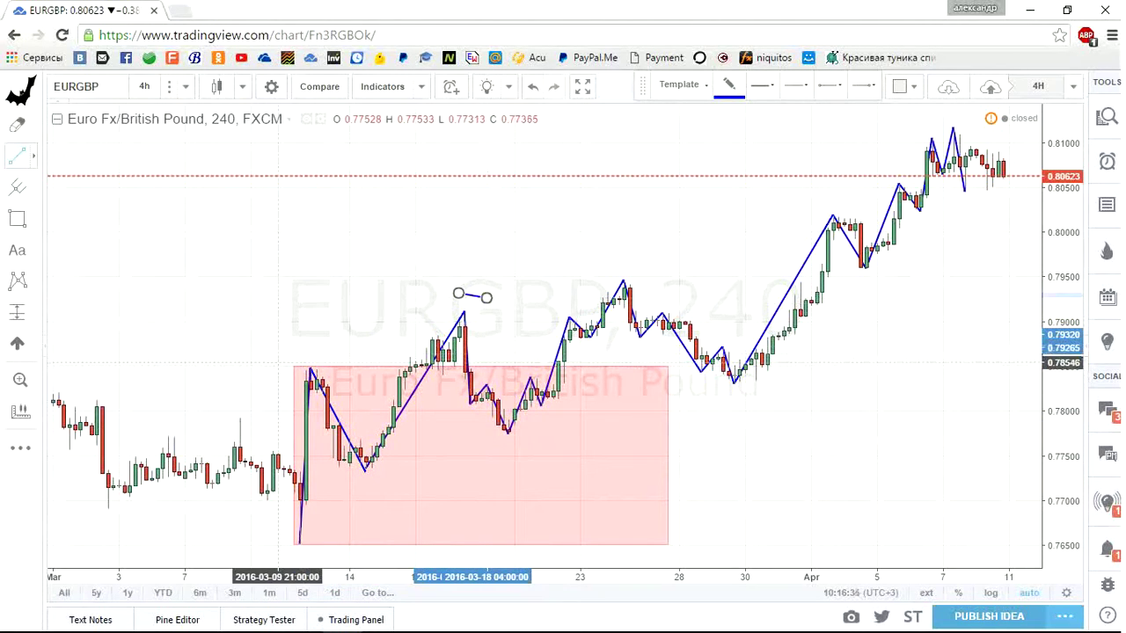
{"action": "left_click", "coordinate": [299, 354]}
{"action": "left_click", "coordinate": [348, 350]}
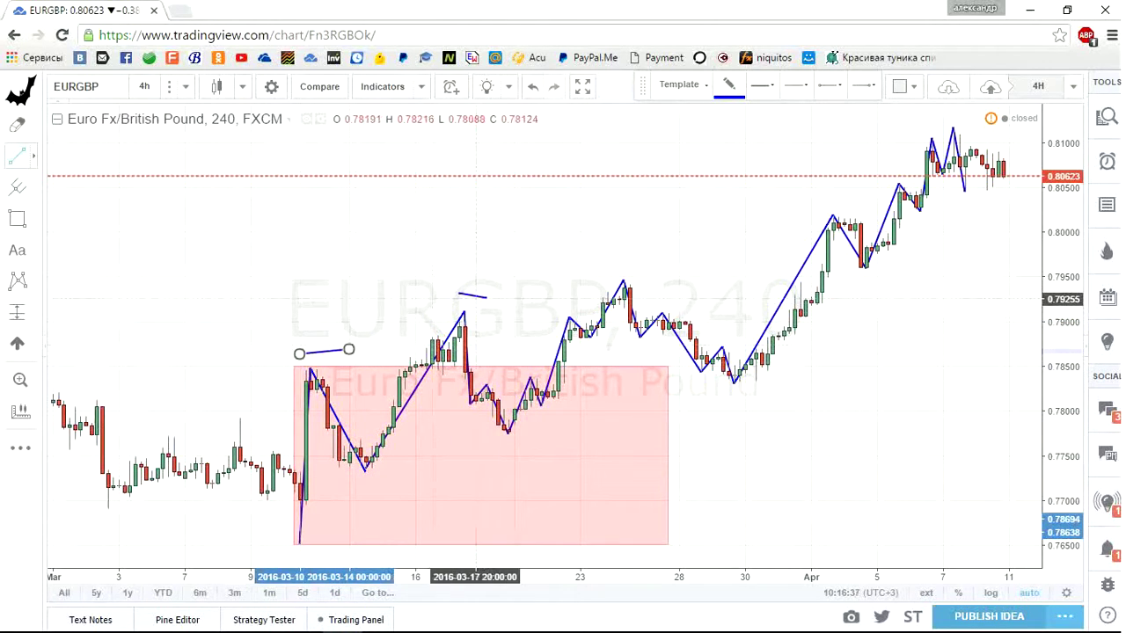
{"action": "left_click", "coordinate": [354, 486]}
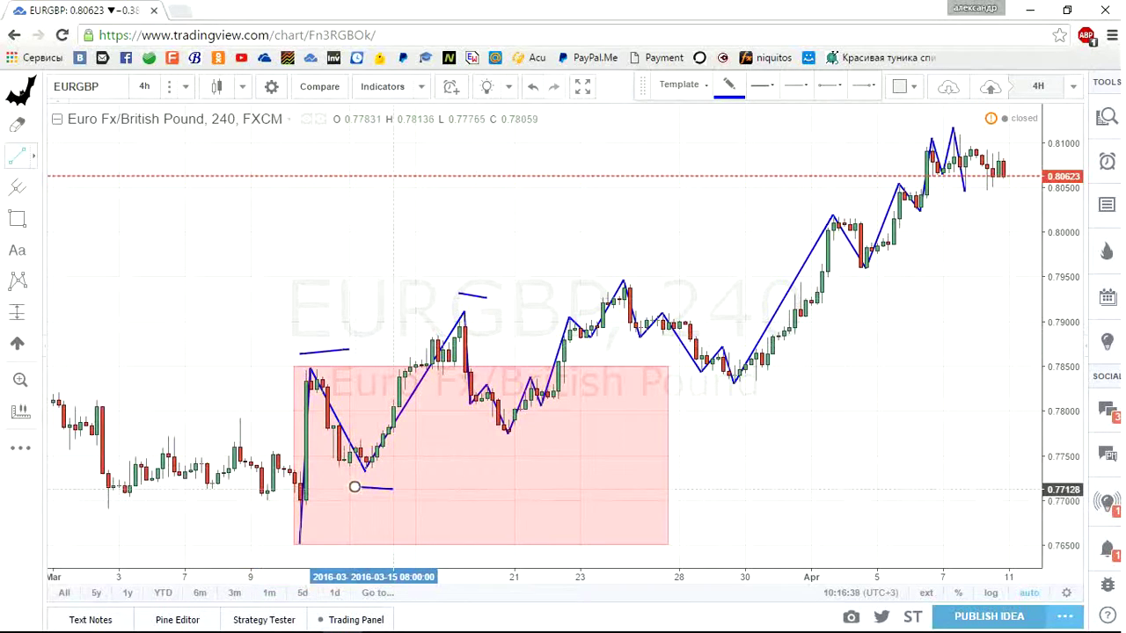
{"action": "left_click", "coordinate": [386, 487]}
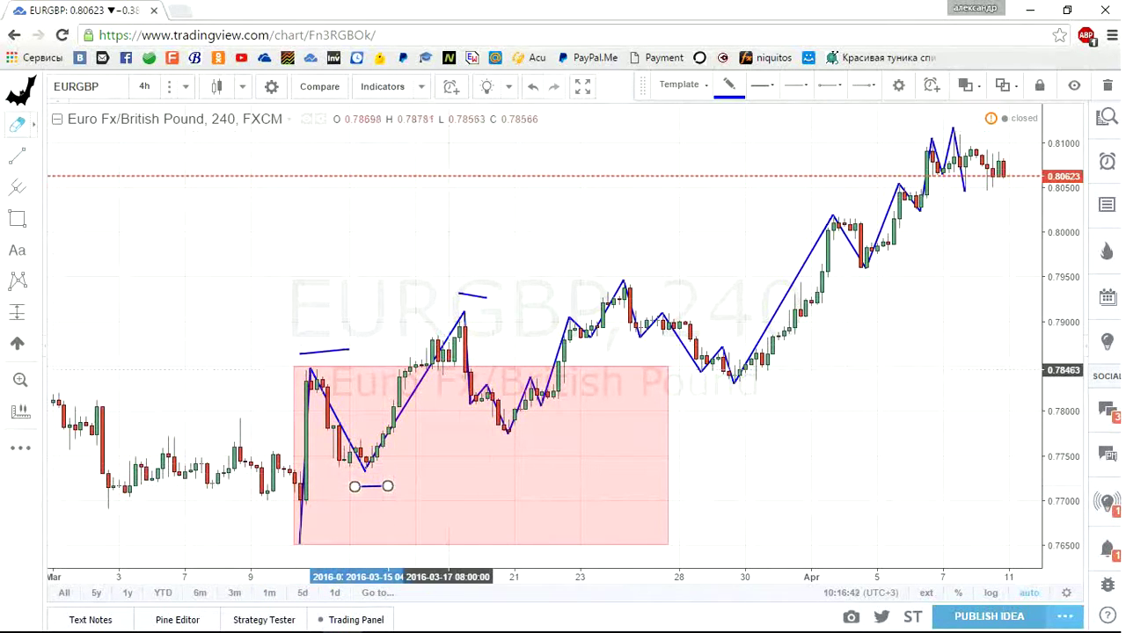
{"action": "left_click", "coordinate": [463, 348]}
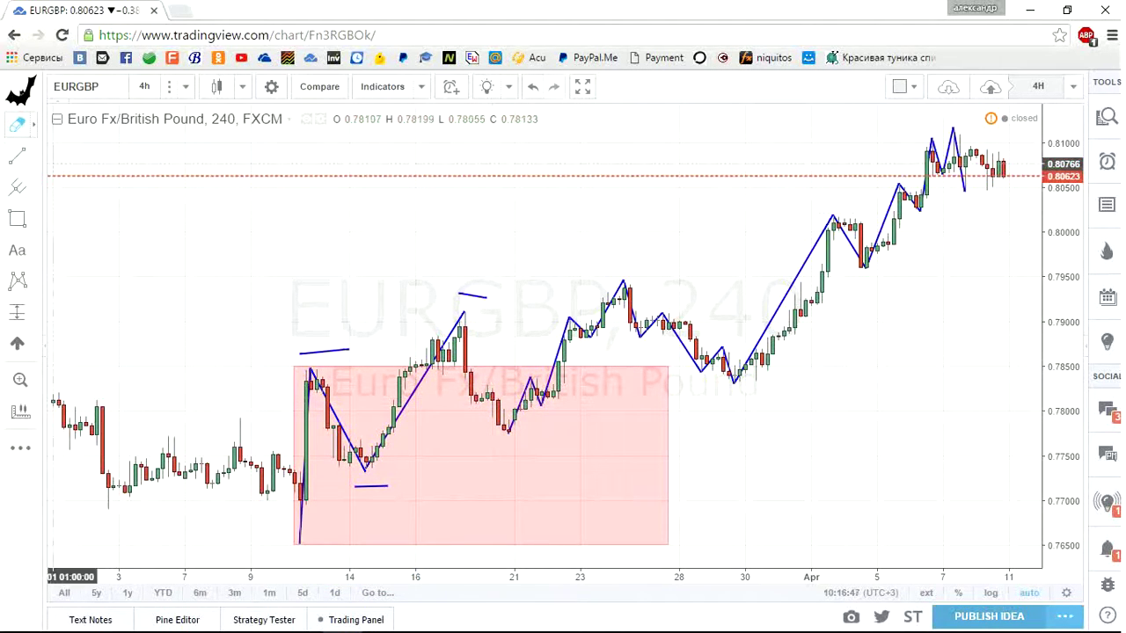
{"action": "left_click", "coordinate": [34, 156]}
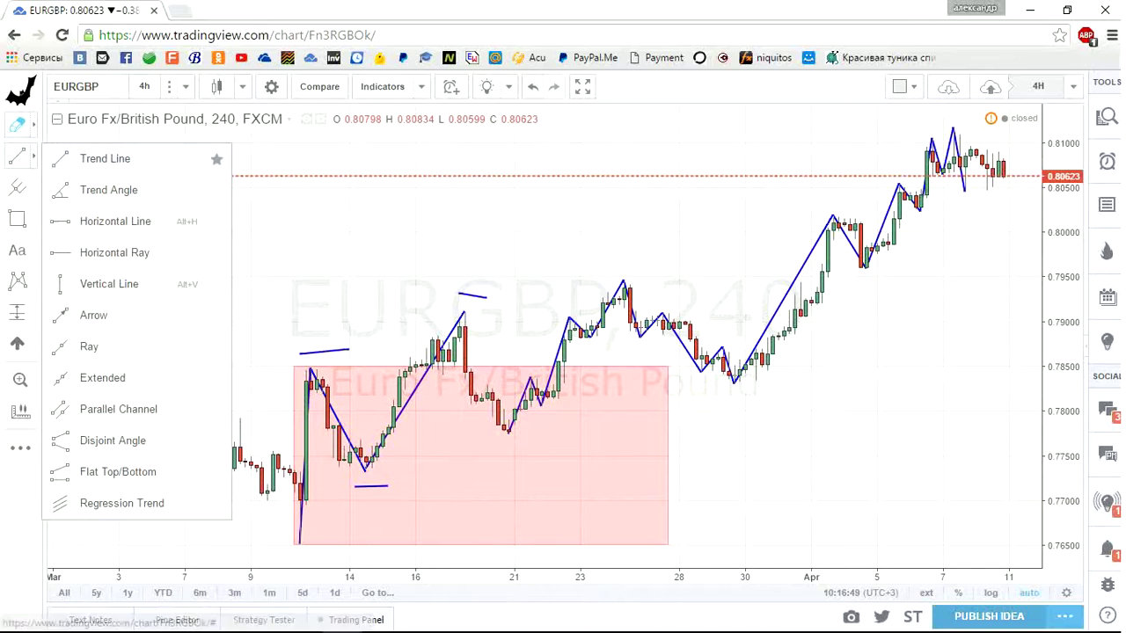
Step: Draw a leg from the March 18 high to the March 21 low and a tick above the March 24 high
{"action": "left_click", "coordinate": [104, 158]}
{"action": "left_click", "coordinate": [464, 309]}
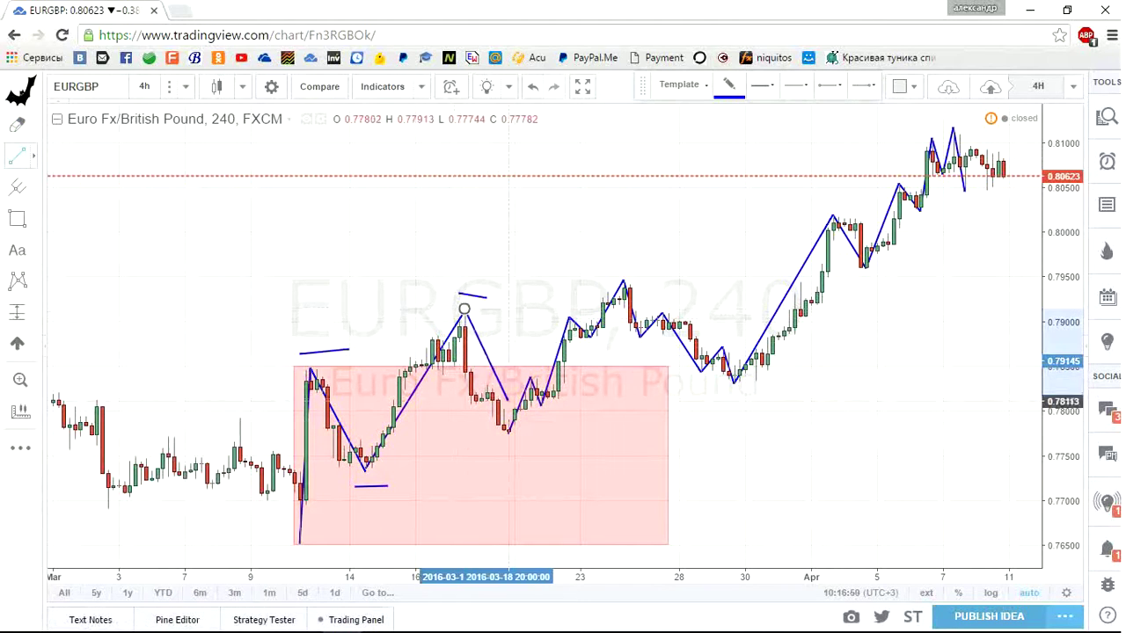
{"action": "left_click", "coordinate": [508, 436]}
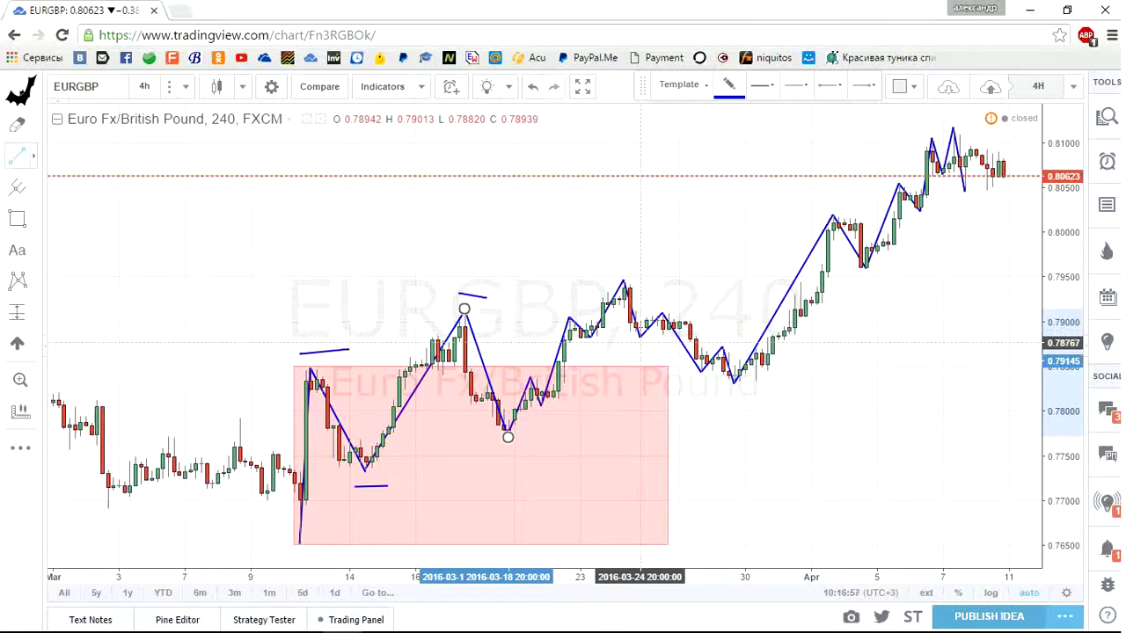
{"action": "left_click", "coordinate": [612, 264]}
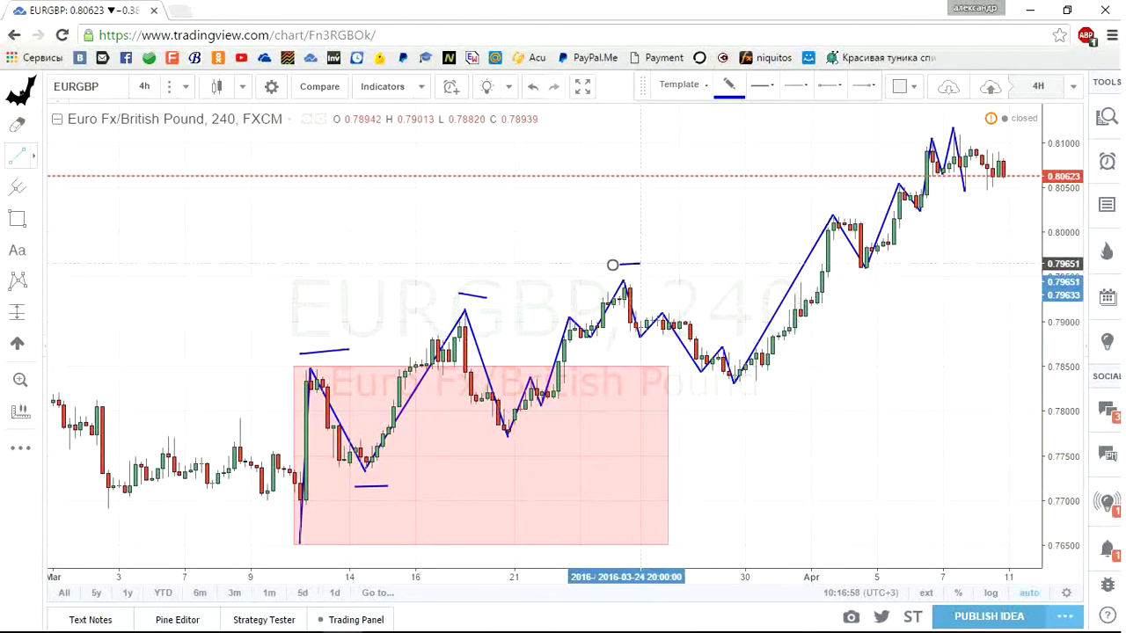
{"action": "left_click", "coordinate": [640, 264]}
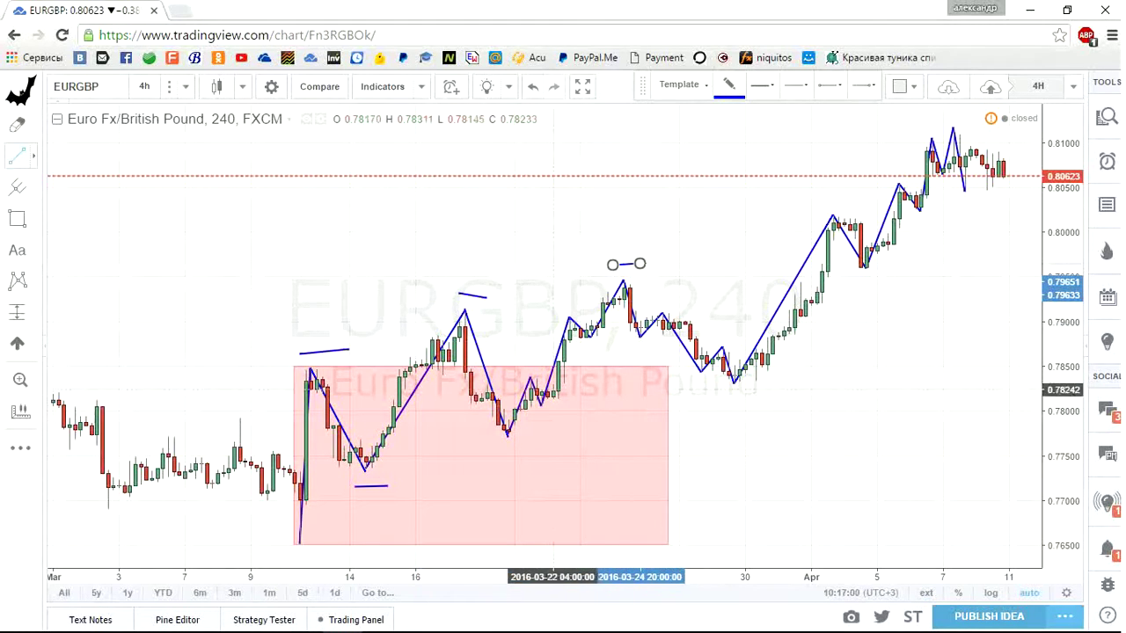
Step: Add a short line under the 21 March low and remove the pink rectangle
{"action": "left_click", "coordinate": [508, 439]}
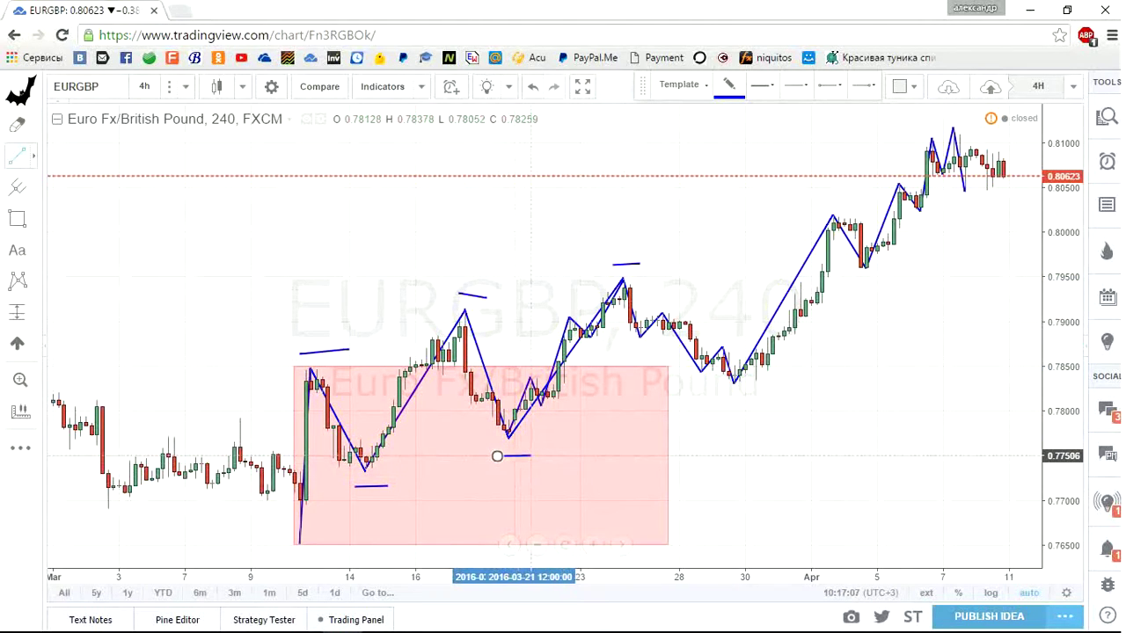
{"action": "left_click", "coordinate": [531, 455]}
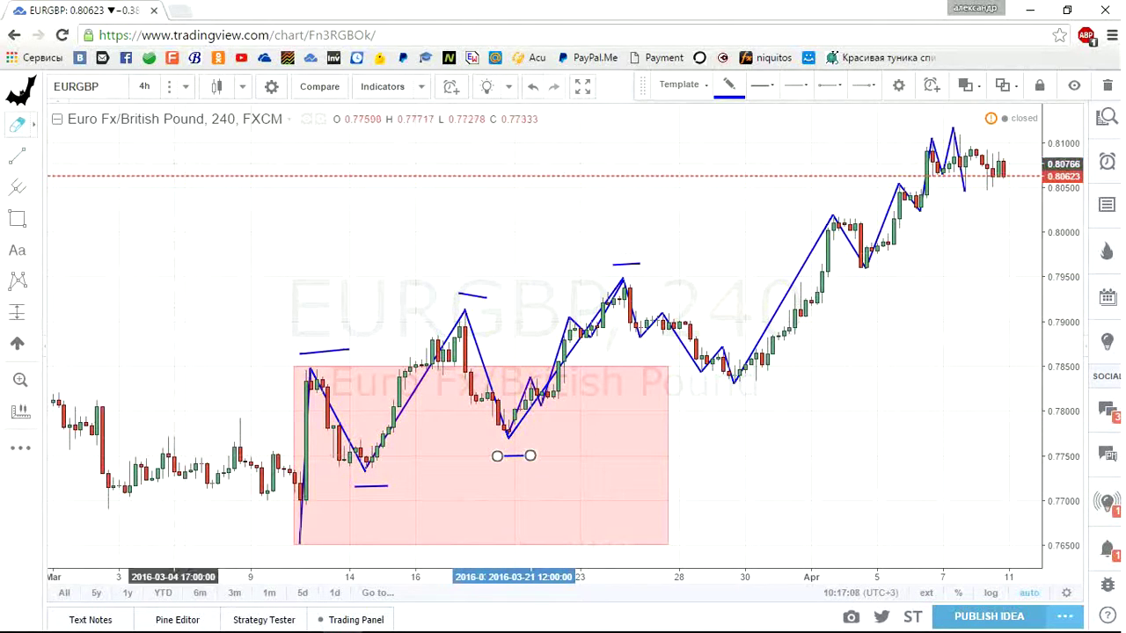
{"action": "left_click", "coordinate": [554, 338]}
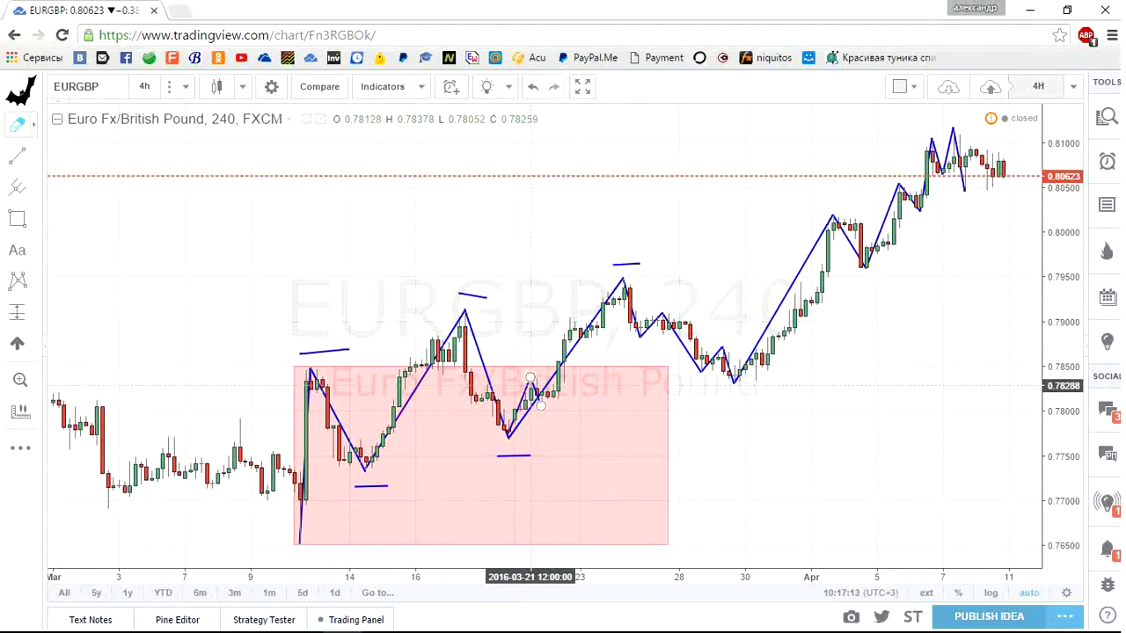
{"action": "key", "text": "ctrl+z"}
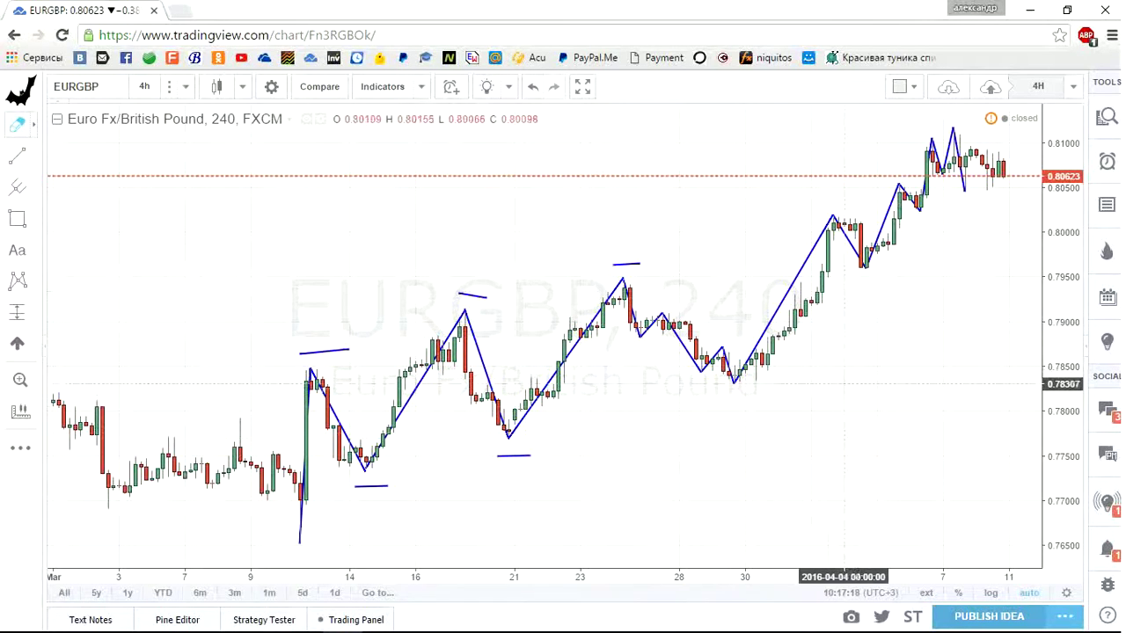
{"action": "scroll", "coordinate": [783, 403], "scroll_direction": "right", "scroll_amount": 3}
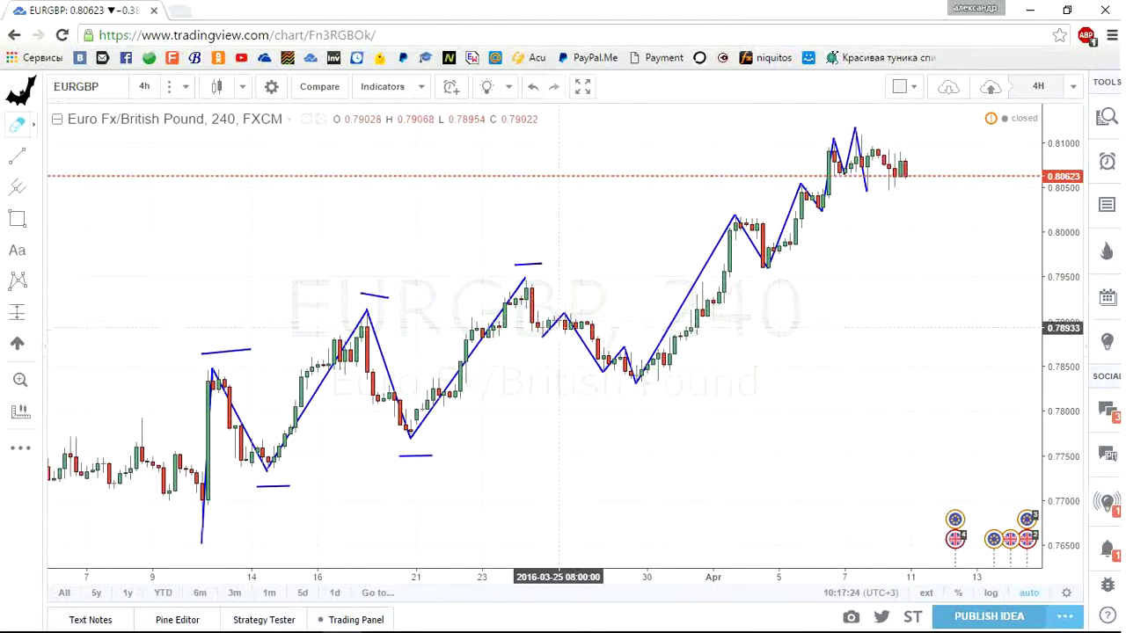
Step: Delete the late-March zigzag segments and draw a pink 0.7770–0.7950 rectangle
{"action": "key", "text": "Delete"}
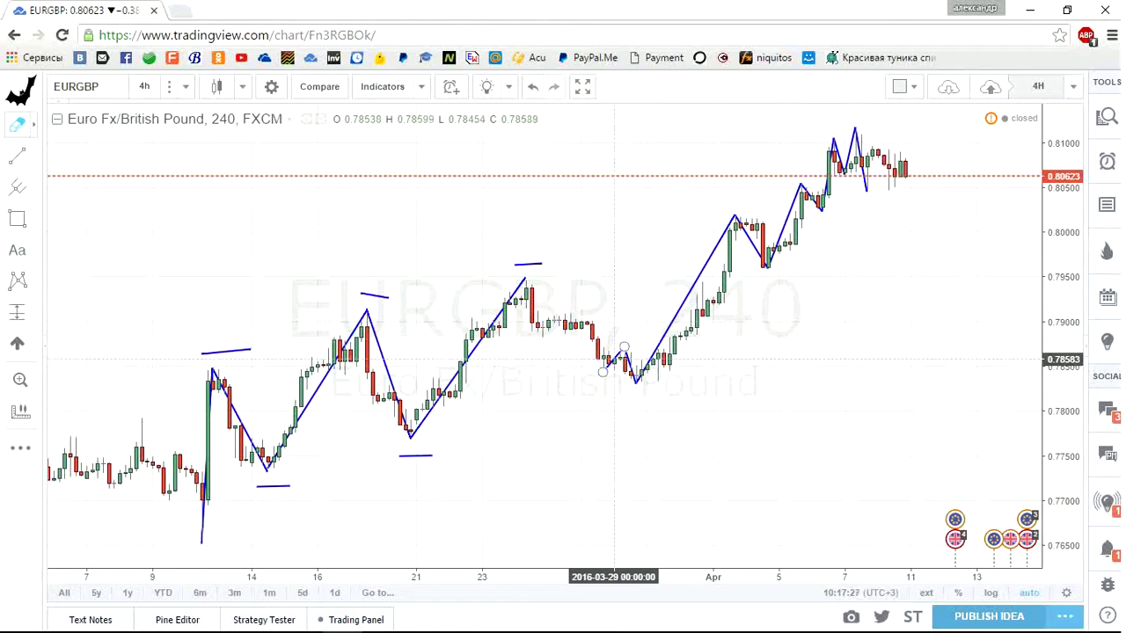
{"action": "key", "text": "Delete"}
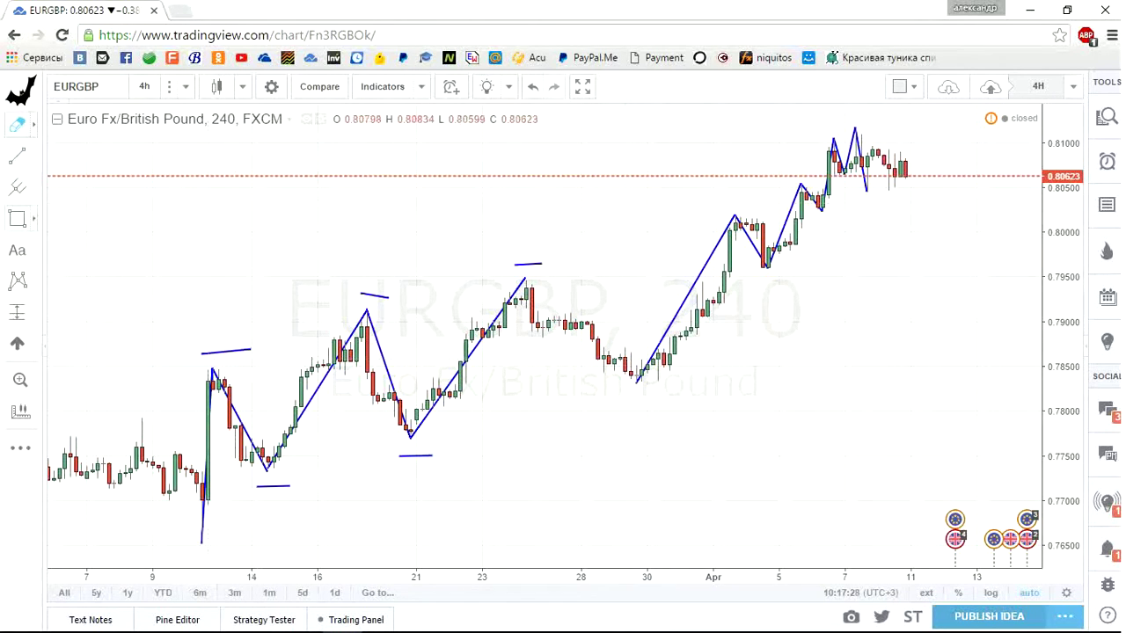
{"action": "left_click", "coordinate": [17, 218]}
{"action": "left_click", "coordinate": [410, 438]}
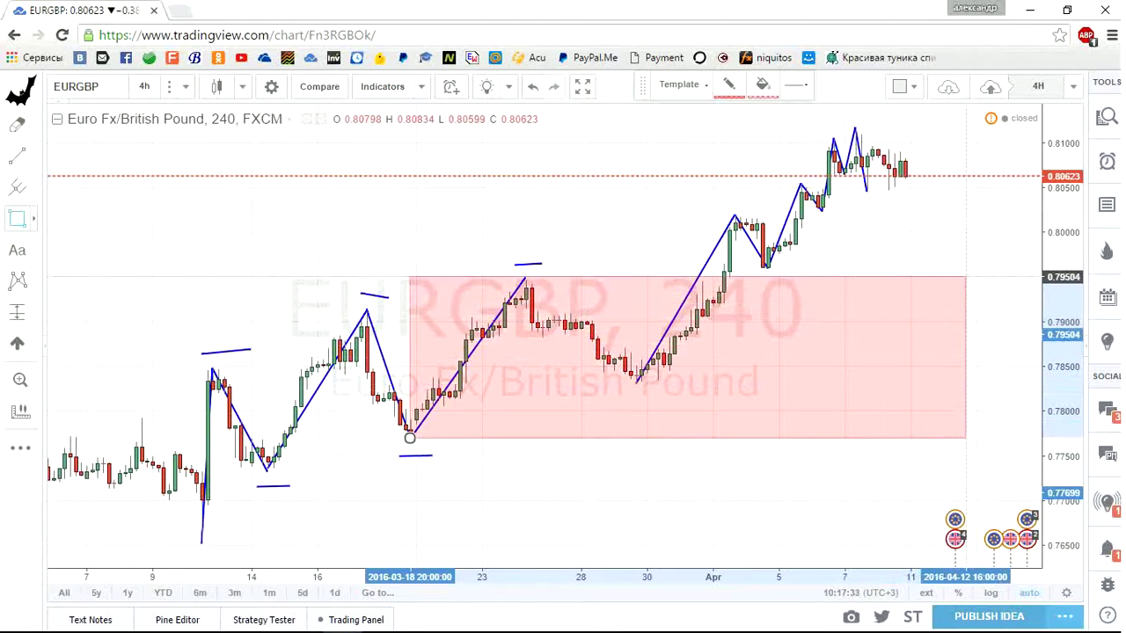
{"action": "left_click", "coordinate": [965, 276]}
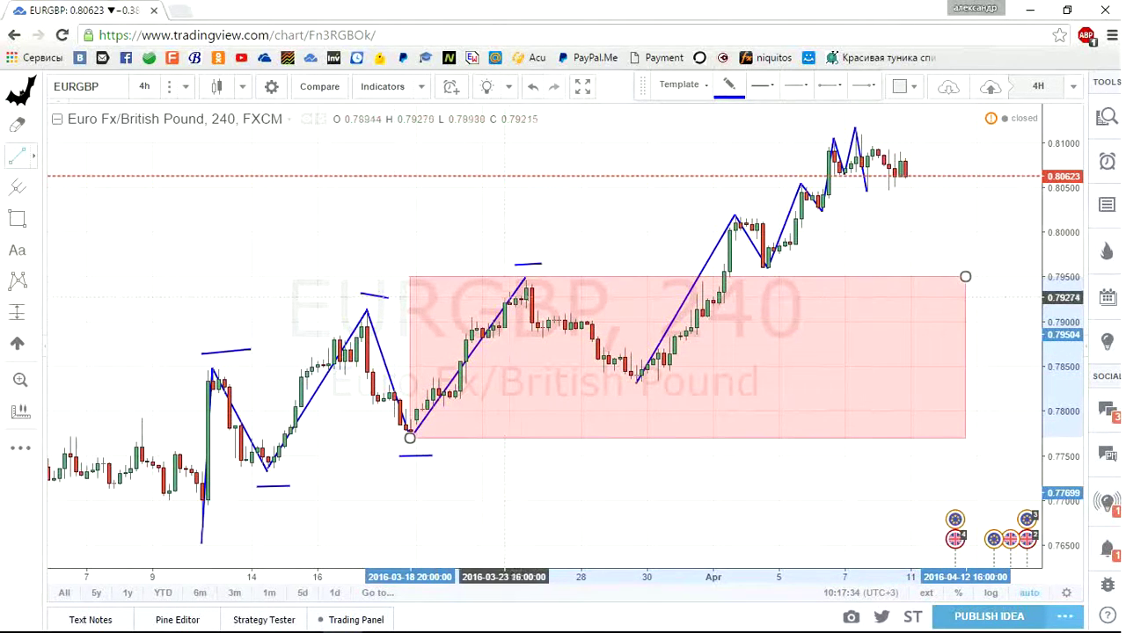
Step: Draw a line from the 24 March peak down to the 29 March trough
{"action": "left_click", "coordinate": [525, 281]}
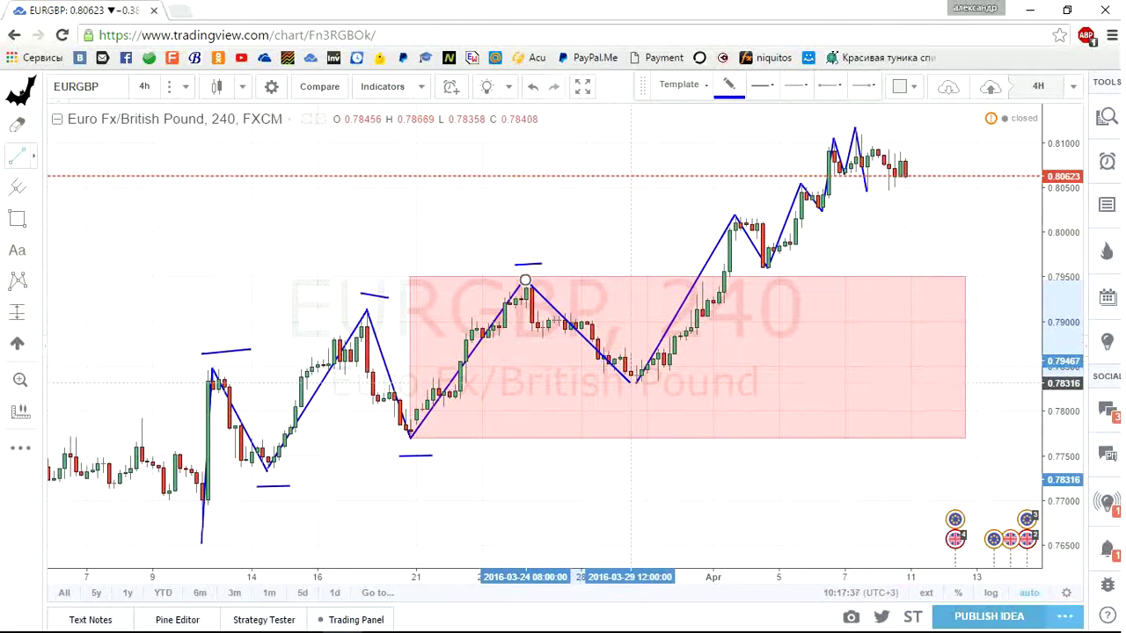
{"action": "left_click", "coordinate": [636, 380]}
{"action": "left_click", "coordinate": [581, 205]}
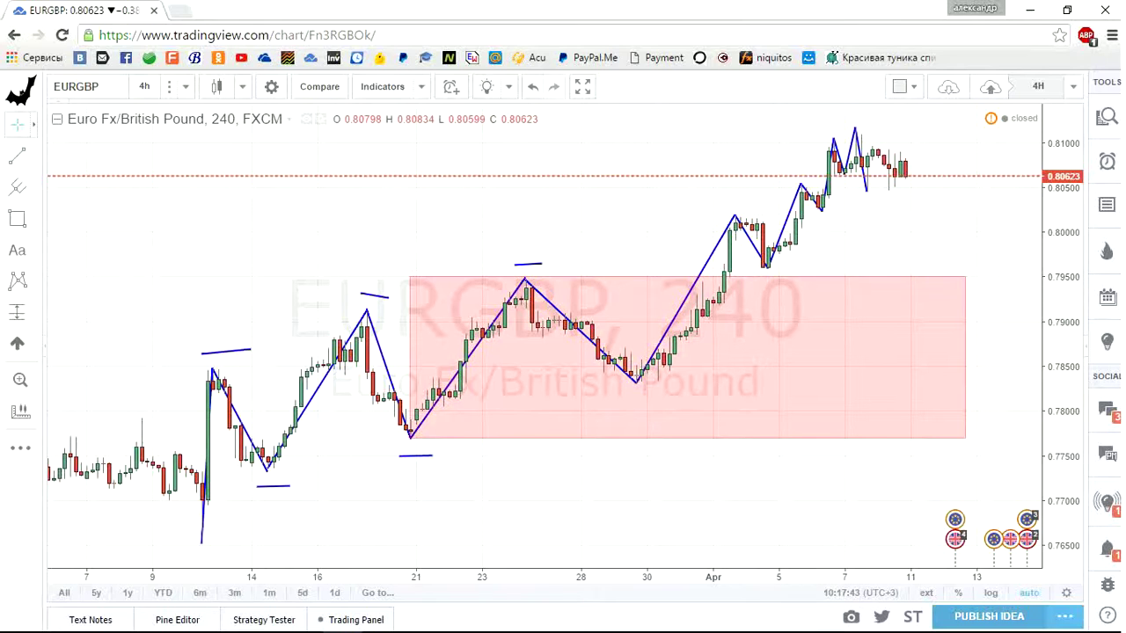
Step: Erase the small segments near 6 April and stretch the rising line to the April peak near 0.8118
{"action": "left_click", "coordinate": [34, 125]}
{"action": "left_click", "coordinate": [93, 220]}
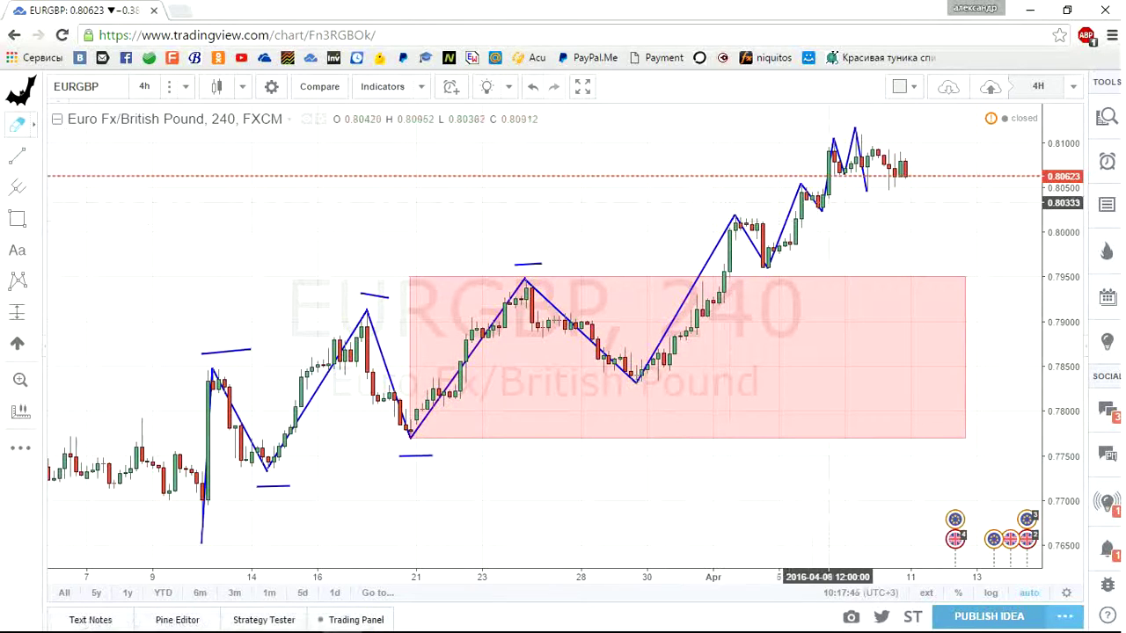
{"action": "left_click", "coordinate": [811, 195]}
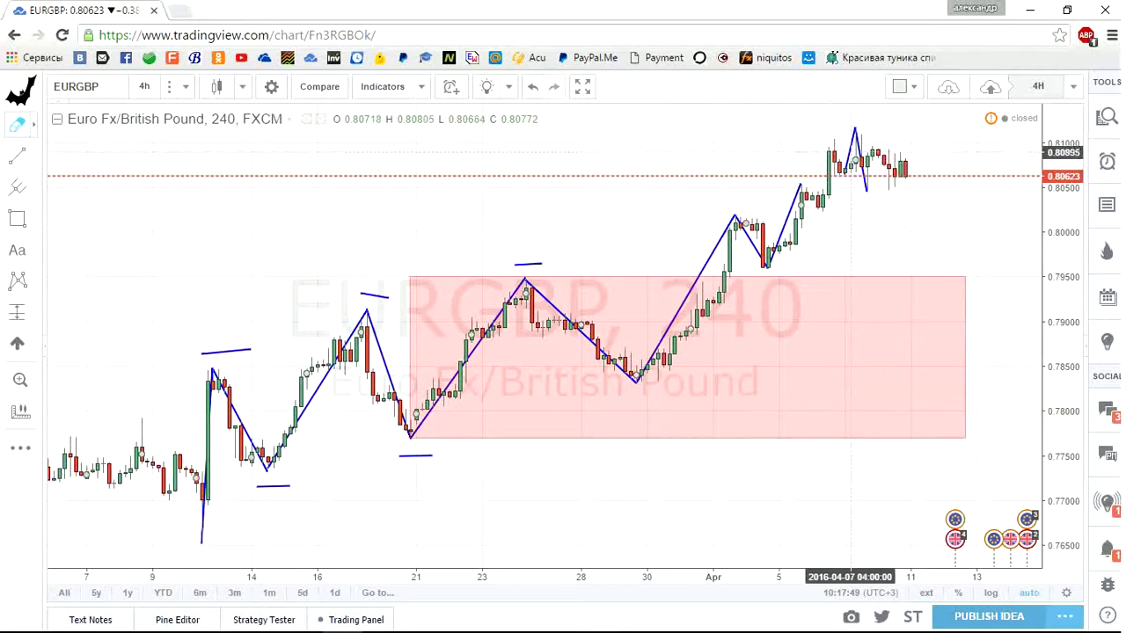
{"action": "left_click", "coordinate": [851, 149]}
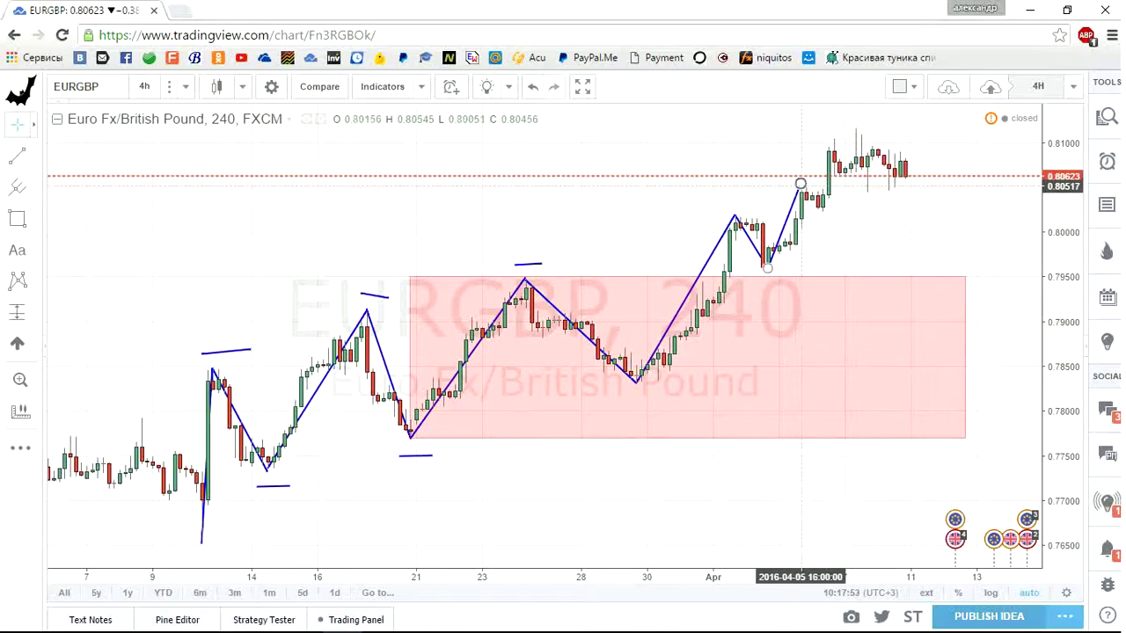
{"action": "left_click_drag", "start_coordinate": [800, 184], "coordinate": [855, 127]}
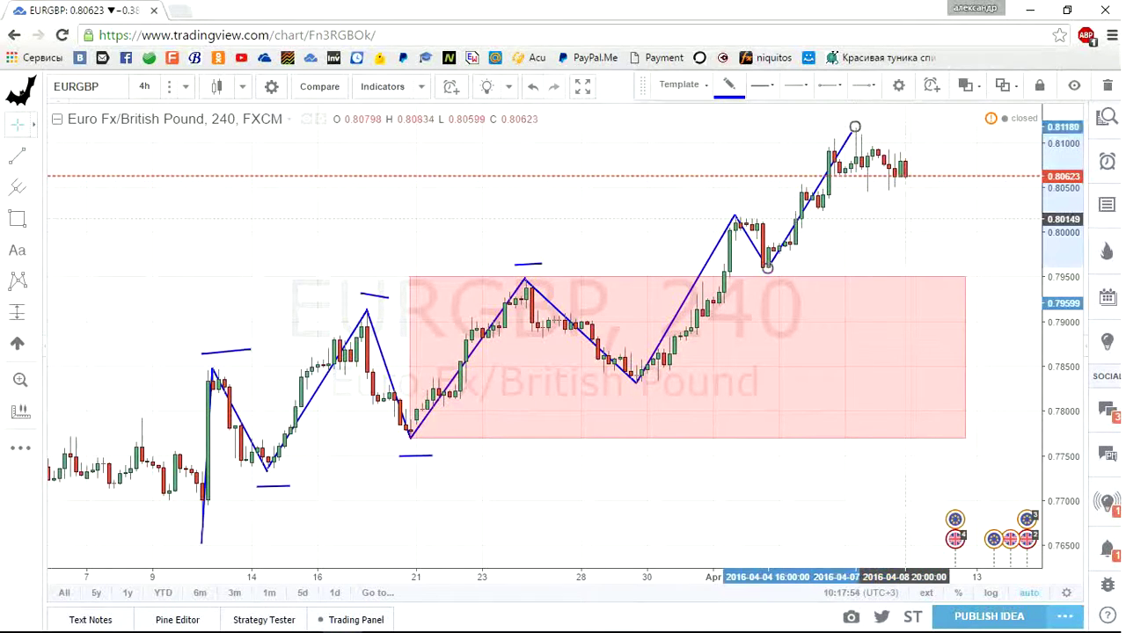
{"action": "left_click", "coordinate": [904, 219]}
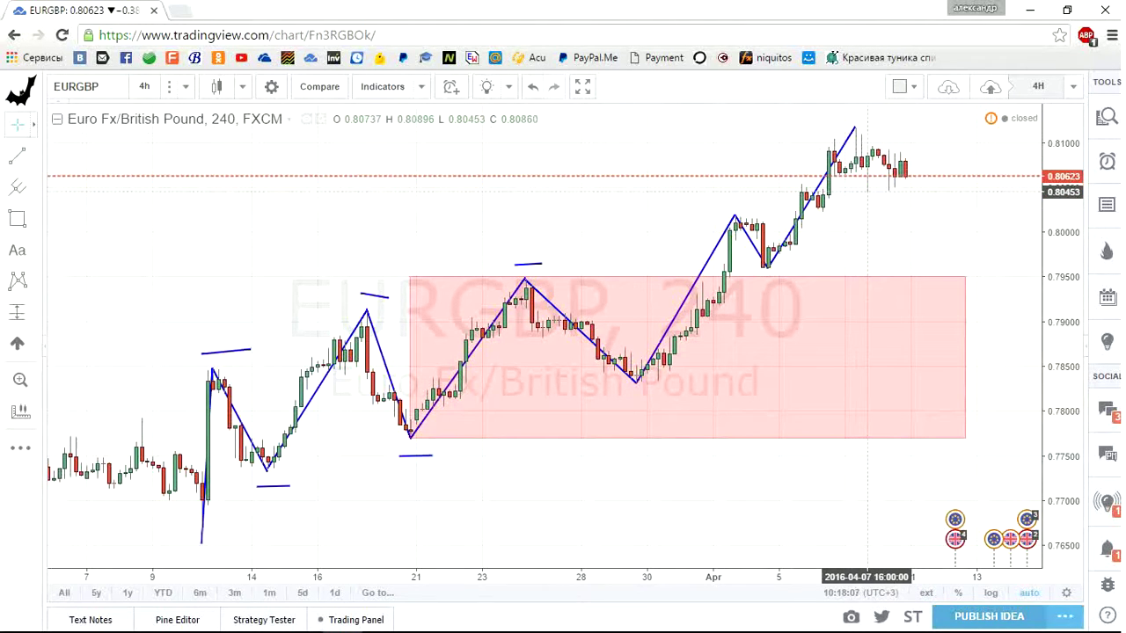
{"action": "scroll", "coordinate": [317, 192], "scroll_direction": "down", "scroll_amount": 1}
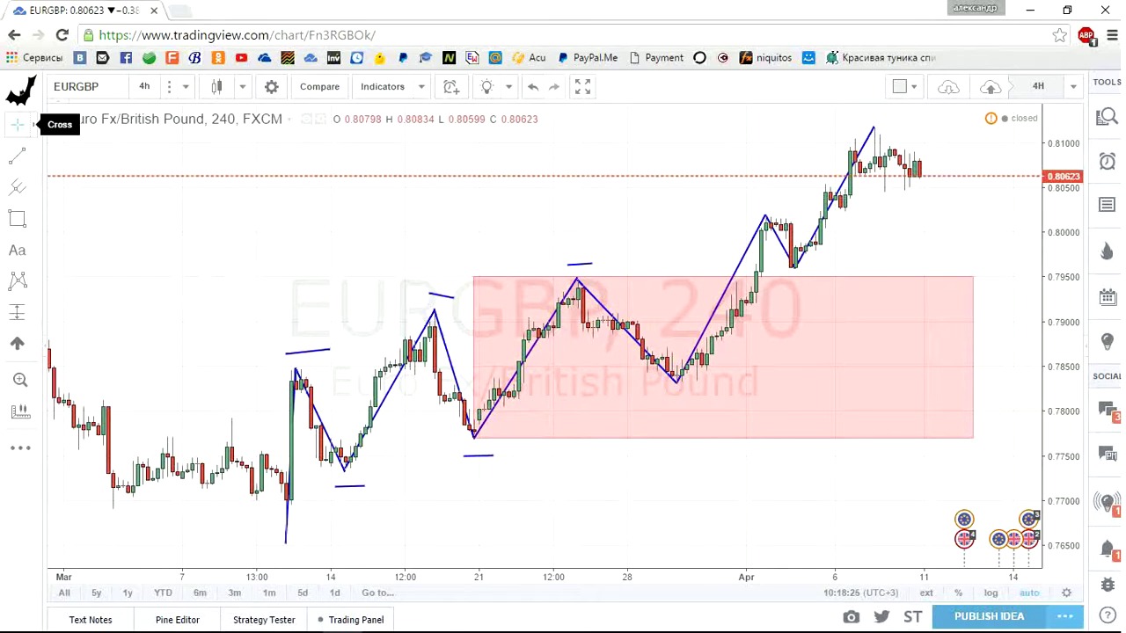
Step: Erase the old pink rectangle and zoom in on the chart
{"action": "left_click", "coordinate": [33, 124]}
{"action": "left_click", "coordinate": [97, 220]}
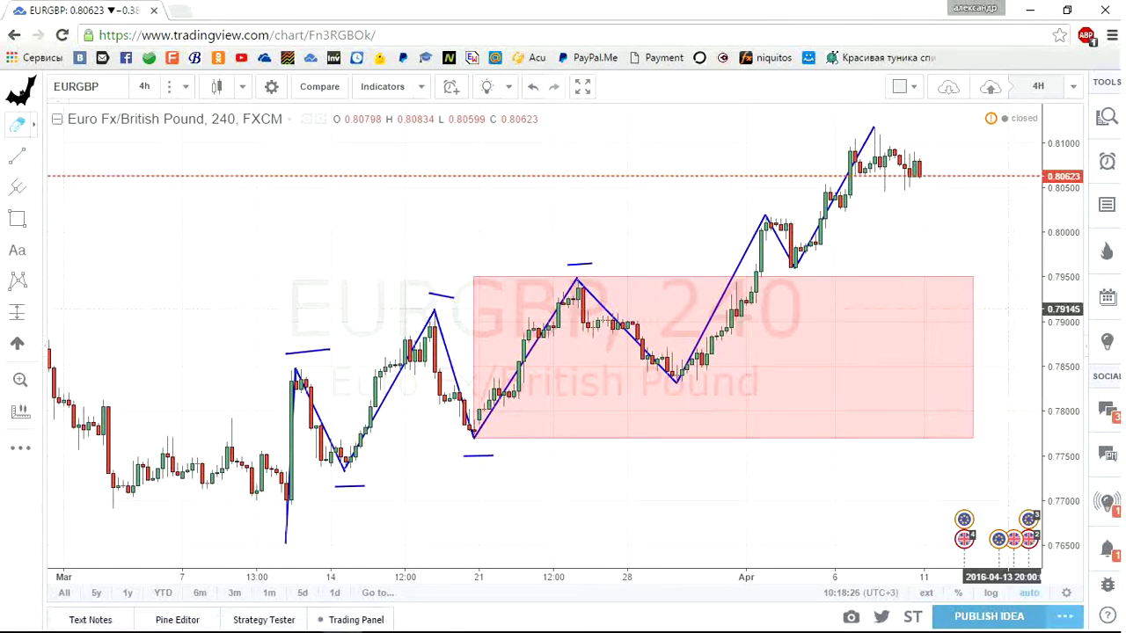
{"action": "left_click", "coordinate": [903, 278]}
{"action": "scroll", "coordinate": [898, 426], "scroll_direction": "up", "scroll_amount": 1}
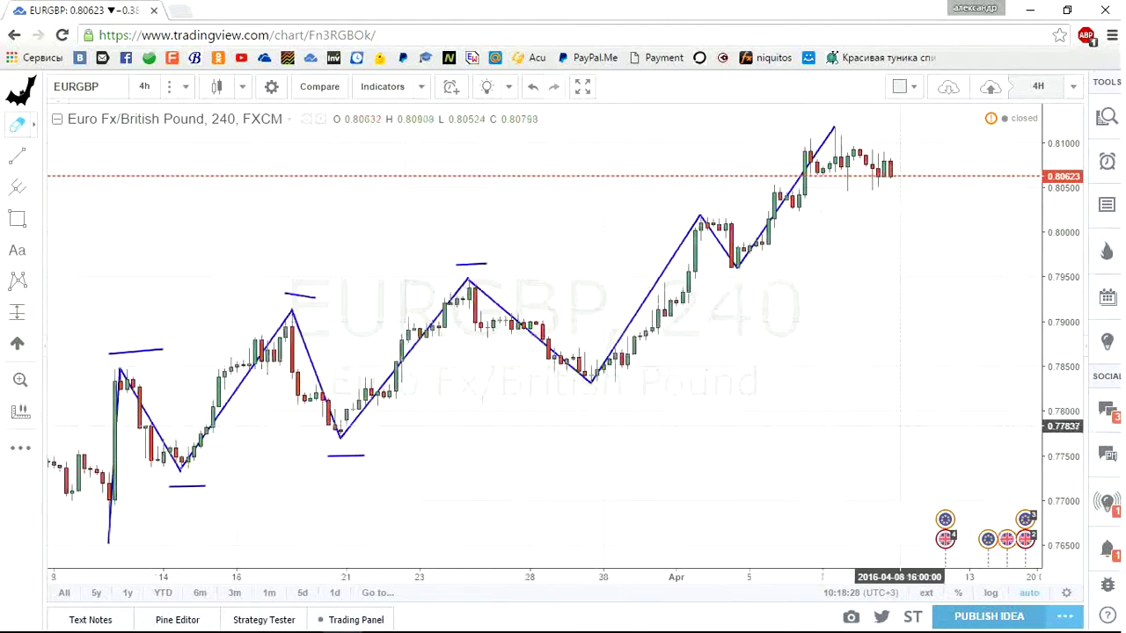
{"action": "scroll", "coordinate": [899, 427], "scroll_direction": "up", "scroll_amount": 2}
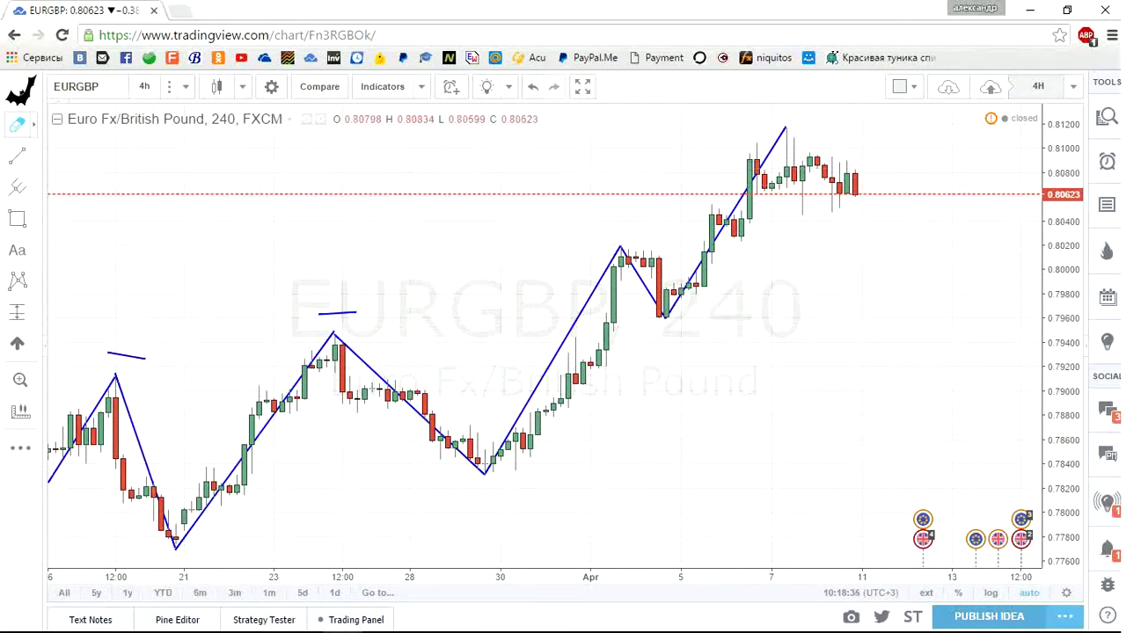
Step: Draw two pink boxes, from the 29 March low to near 0.8019 and from the 4 April low to the April peak
{"action": "left_click", "coordinate": [17, 280]}
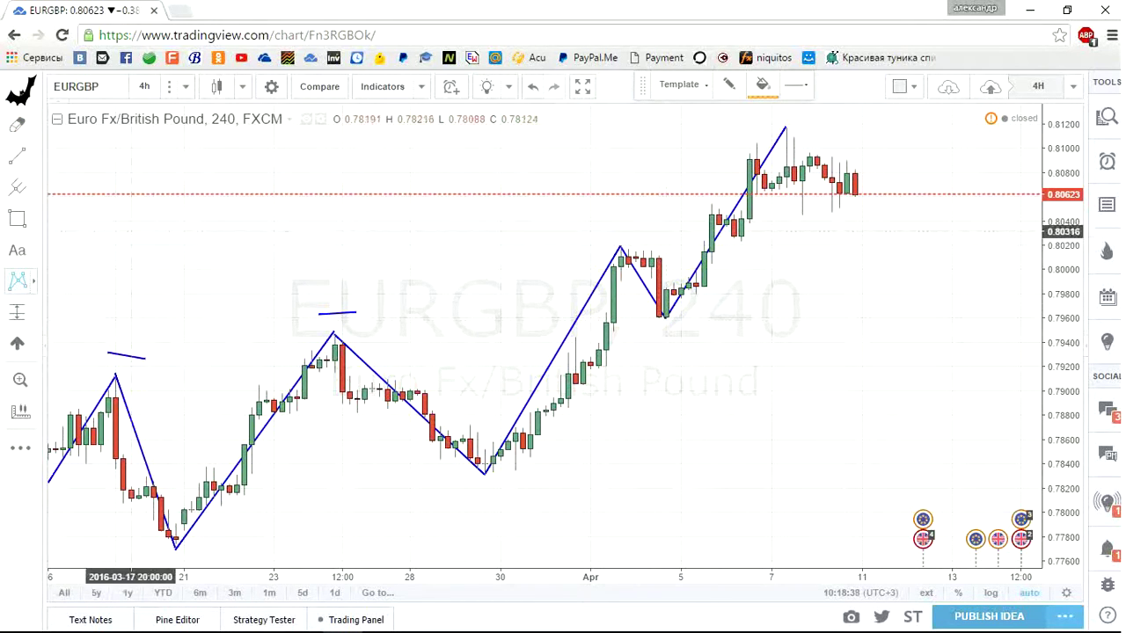
{"action": "left_click", "coordinate": [16, 218]}
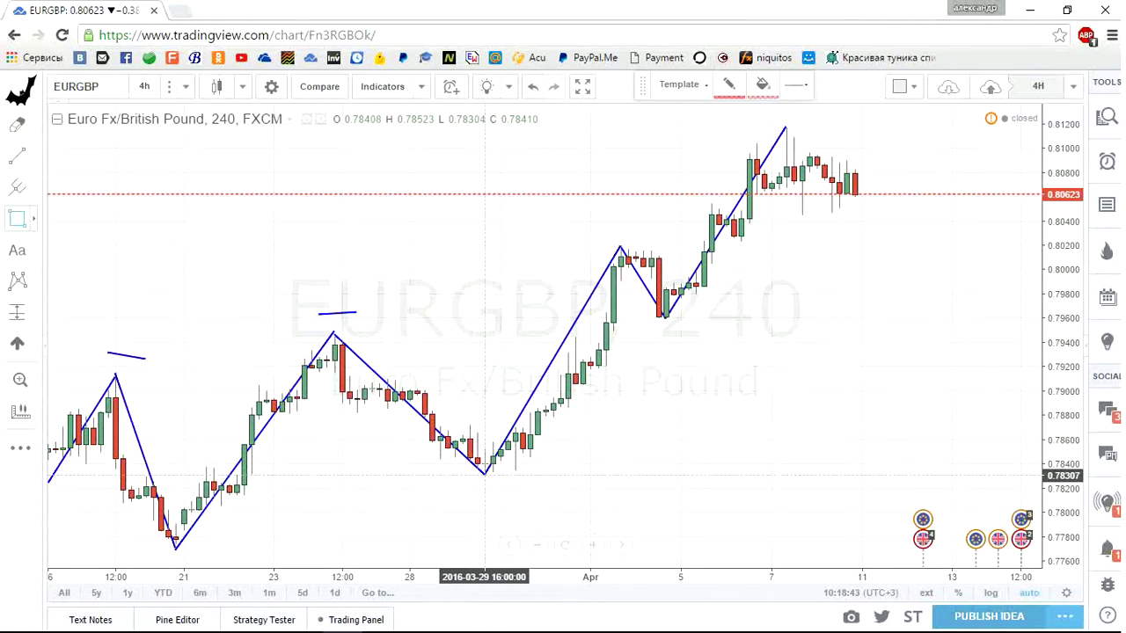
{"action": "left_click", "coordinate": [484, 474]}
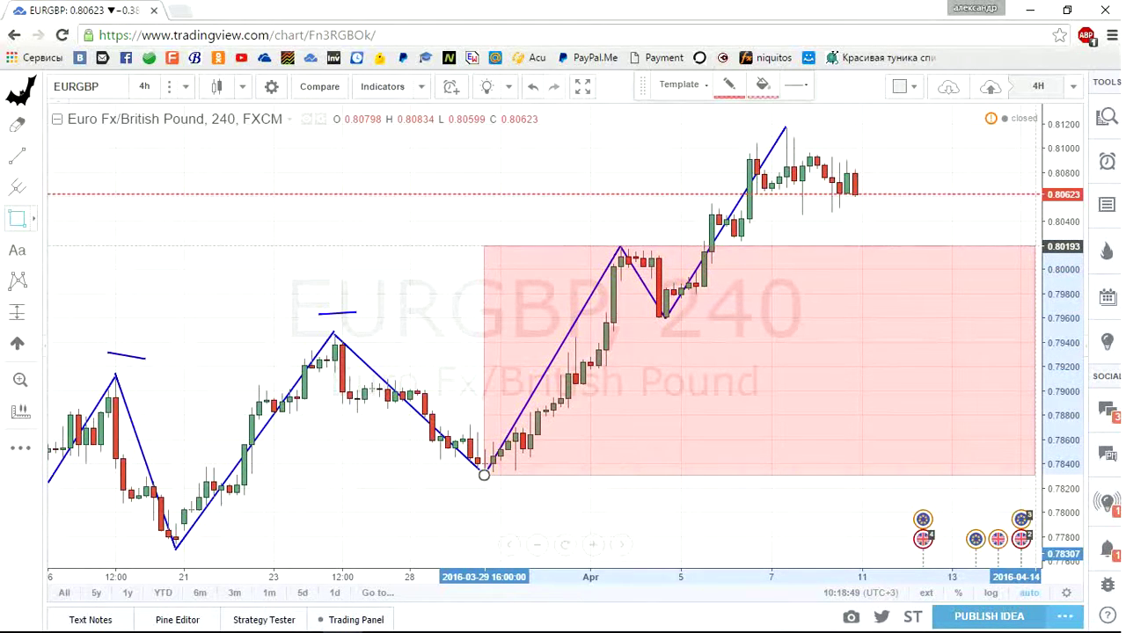
{"action": "left_click", "coordinate": [1036, 246]}
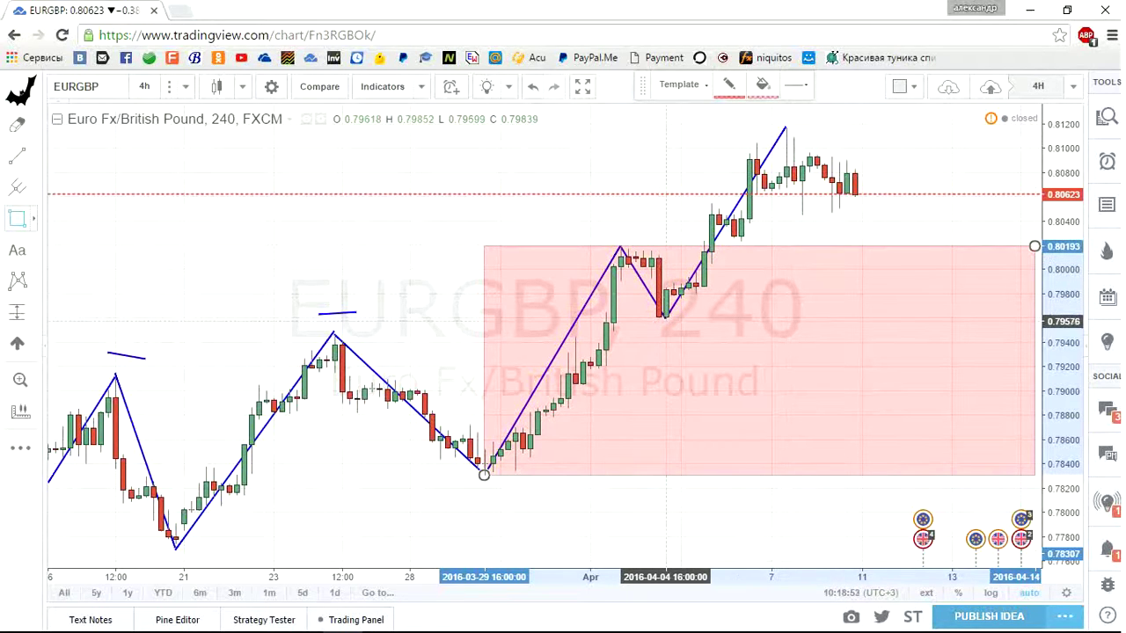
{"action": "left_click", "coordinate": [665, 318]}
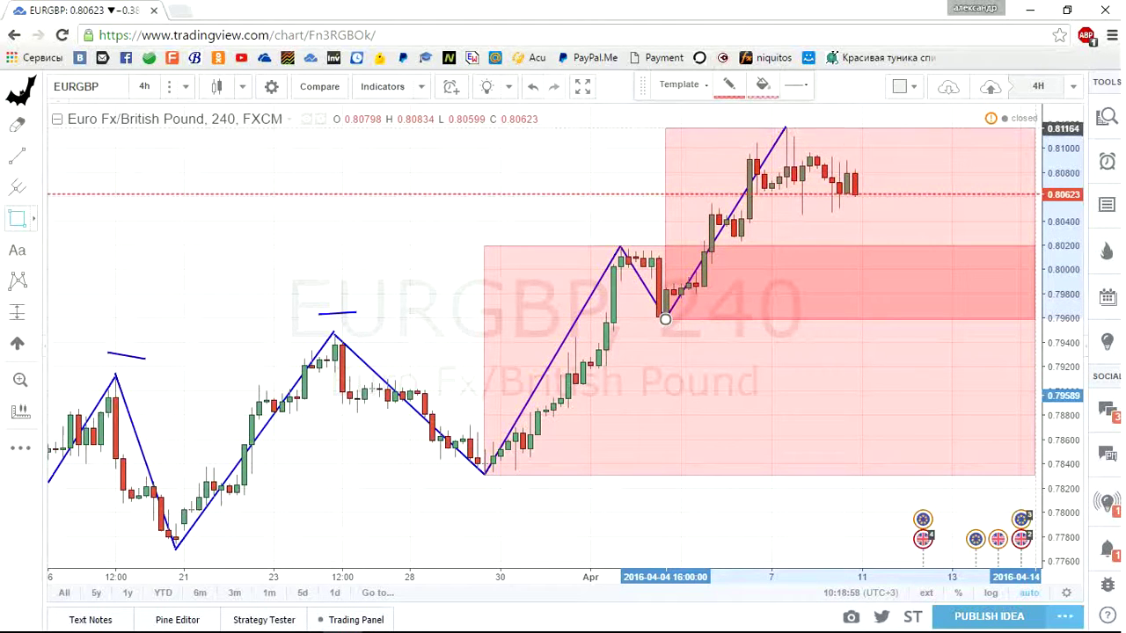
{"action": "left_click", "coordinate": [1034, 126]}
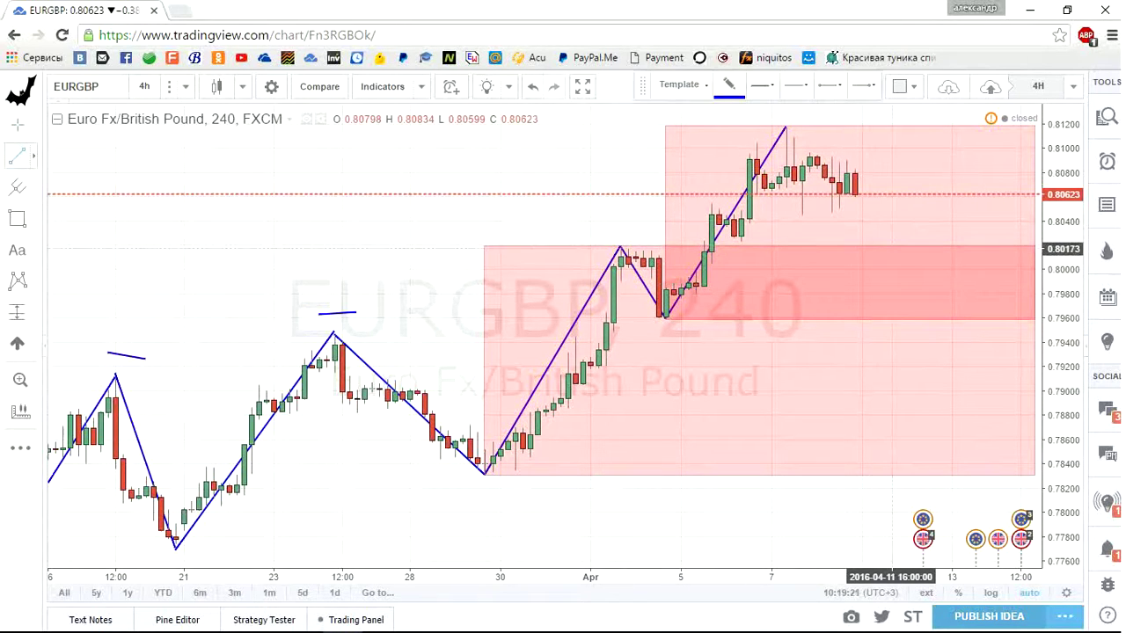
Step: Draw three parallel rising projection lines from around 0.8018 up toward 0.8117
{"action": "left_click", "coordinate": [891, 245]}
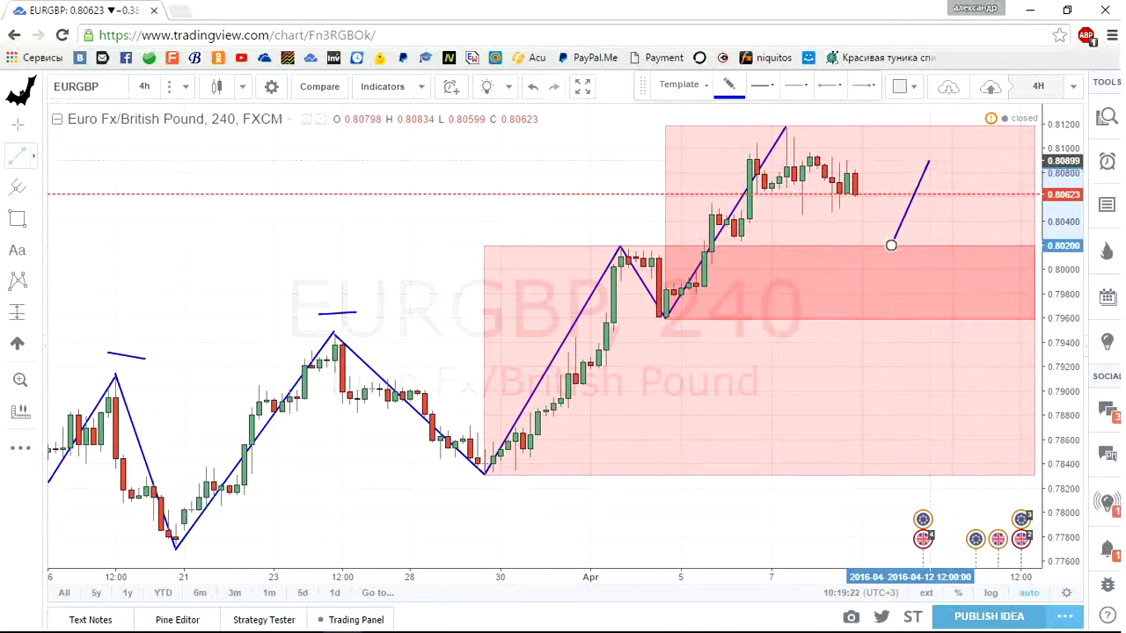
{"action": "left_click", "coordinate": [944, 128]}
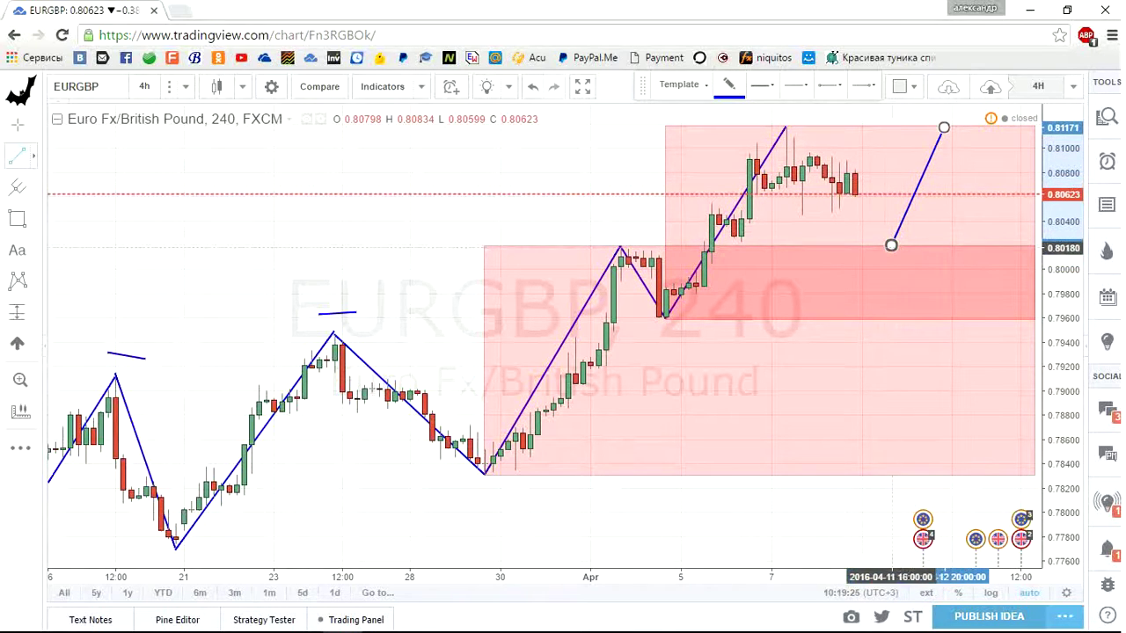
{"action": "left_click", "coordinate": [920, 279]}
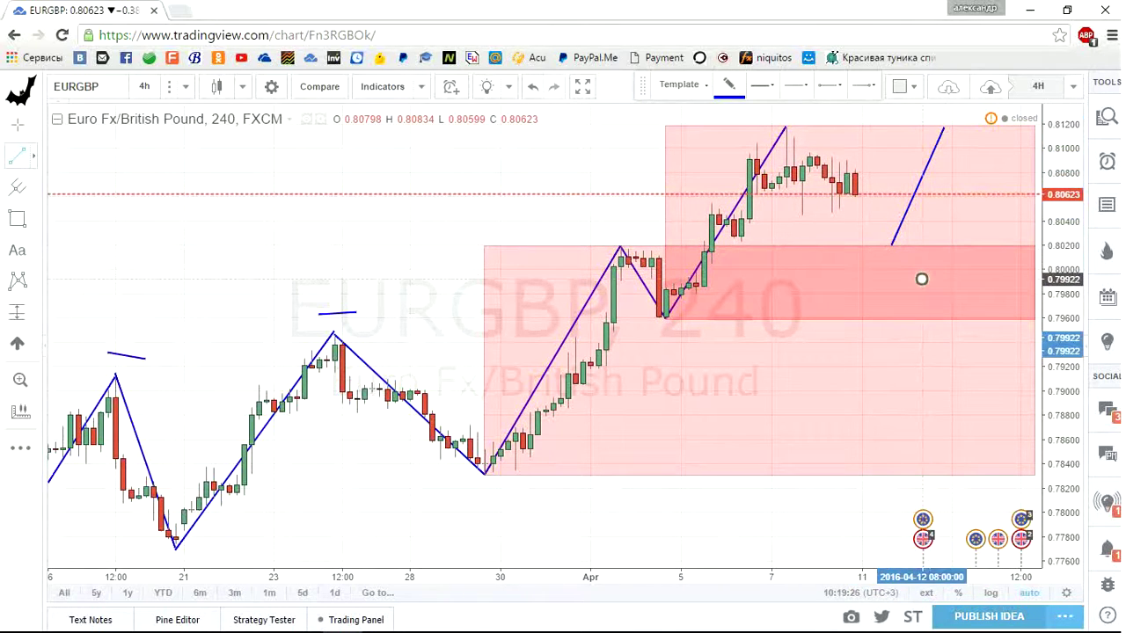
{"action": "left_click", "coordinate": [975, 141]}
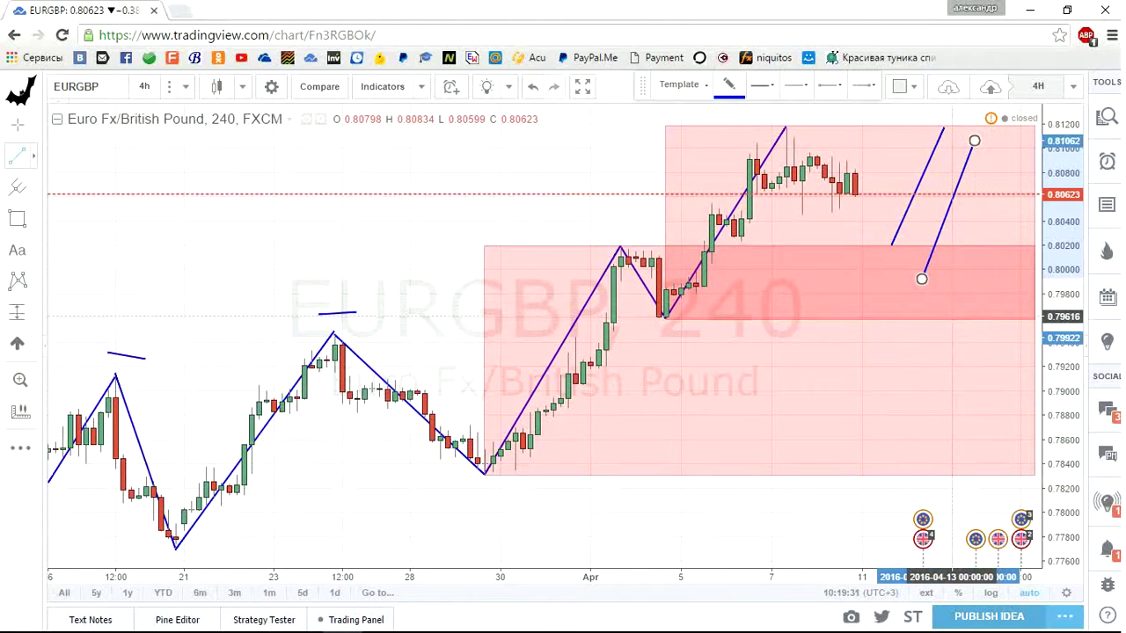
{"action": "left_click", "coordinate": [951, 316]}
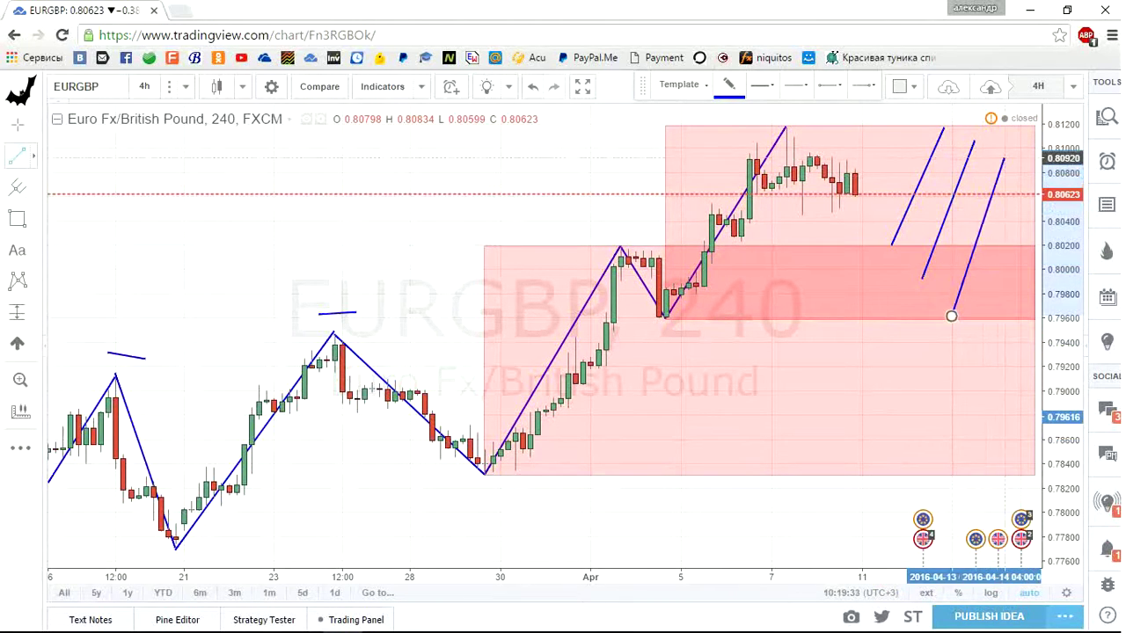
{"action": "left_click", "coordinate": [1018, 137]}
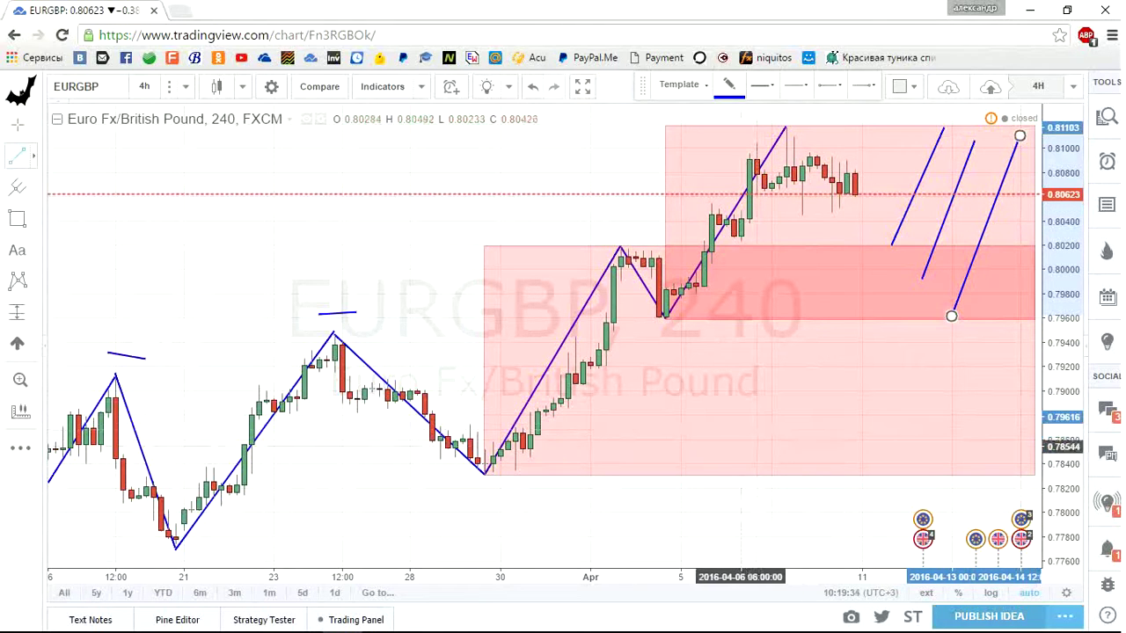
{"action": "left_click", "coordinate": [869, 374]}
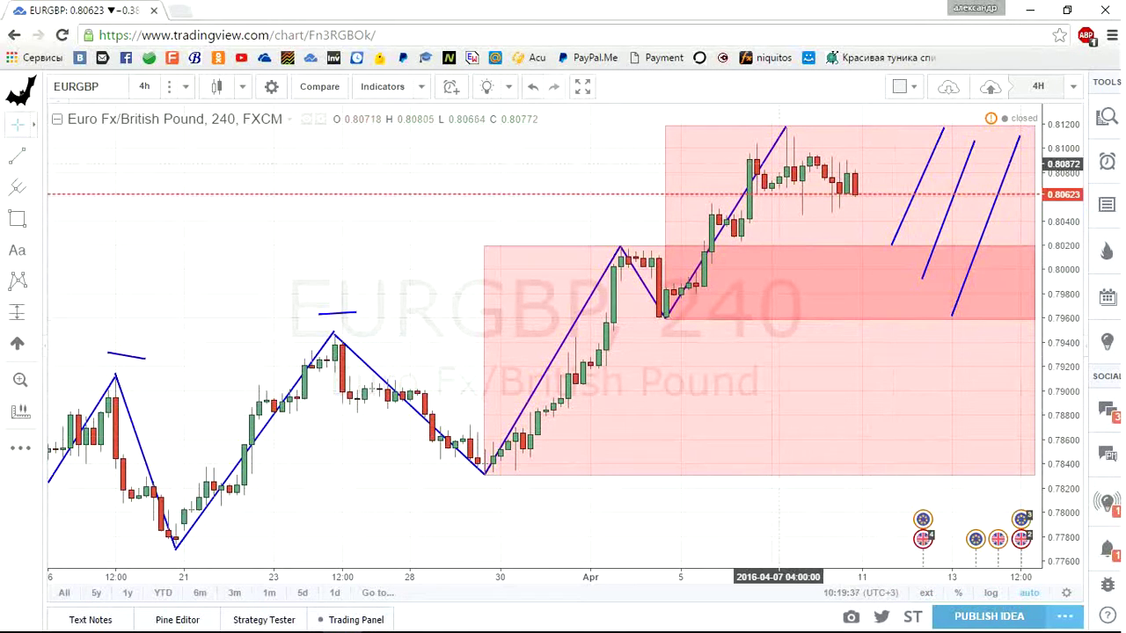
Step: Start a new trend line from the chart peak, then cancel it
{"action": "left_click", "coordinate": [17, 155]}
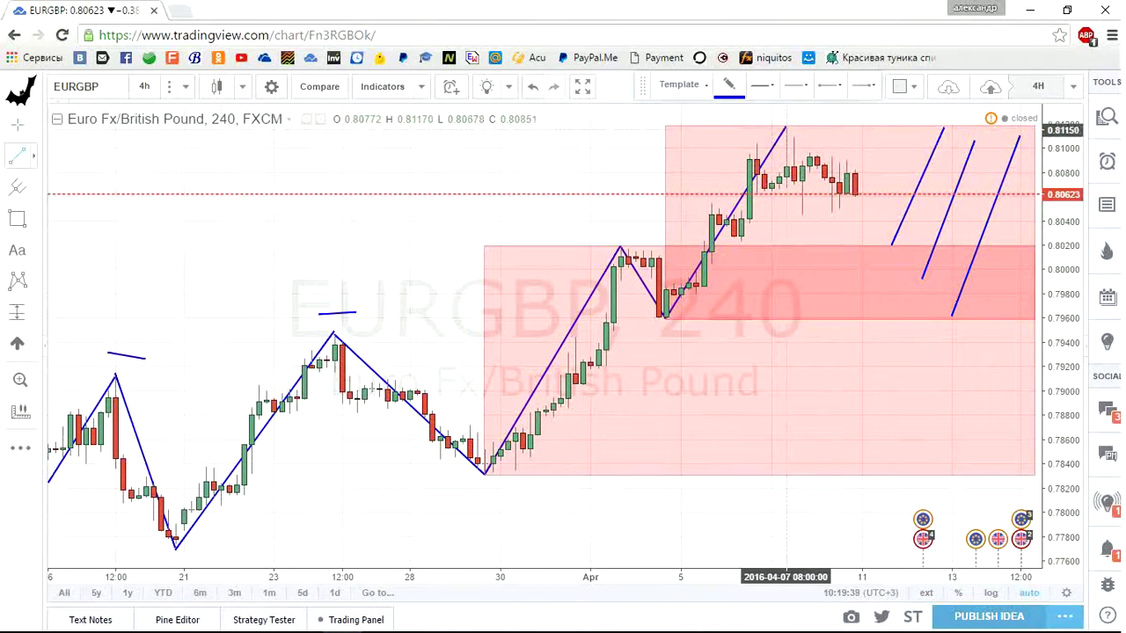
{"action": "left_click", "coordinate": [786, 127]}
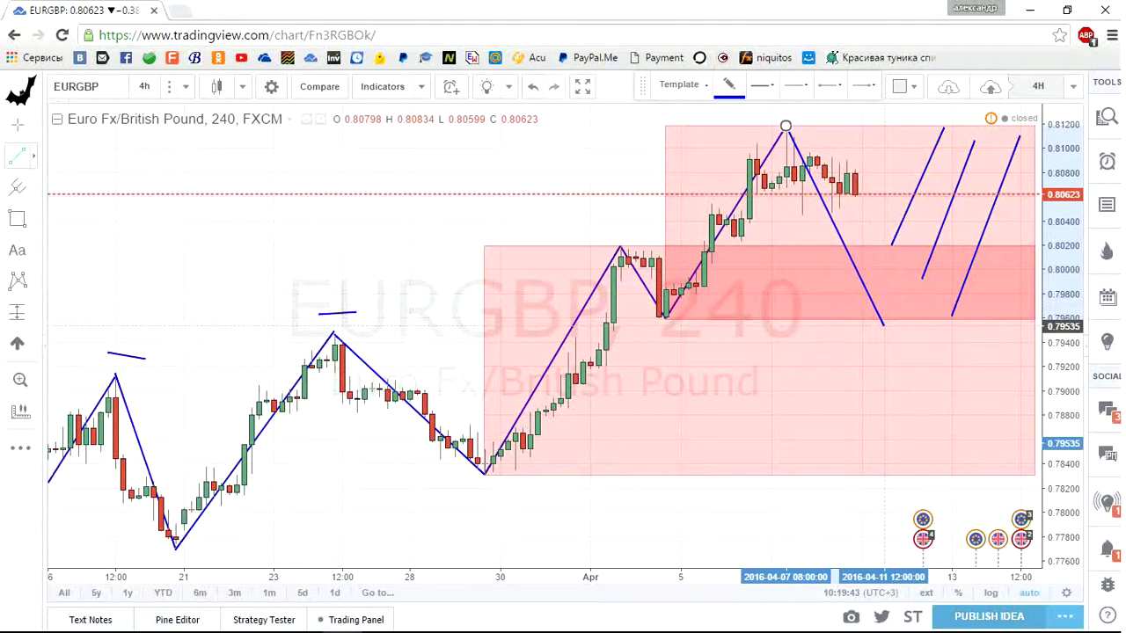
{"action": "key", "text": "Escape"}
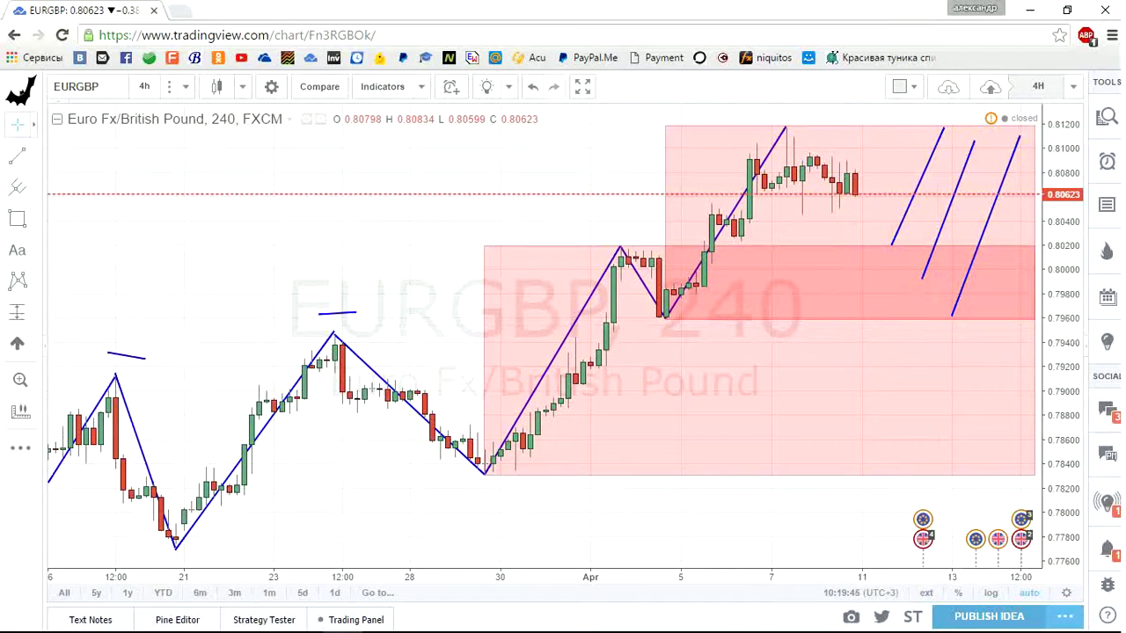
Step: Erase the three projection lines and both pink zones
{"action": "left_click", "coordinate": [33, 124]}
{"action": "left_click", "coordinate": [97, 216]}
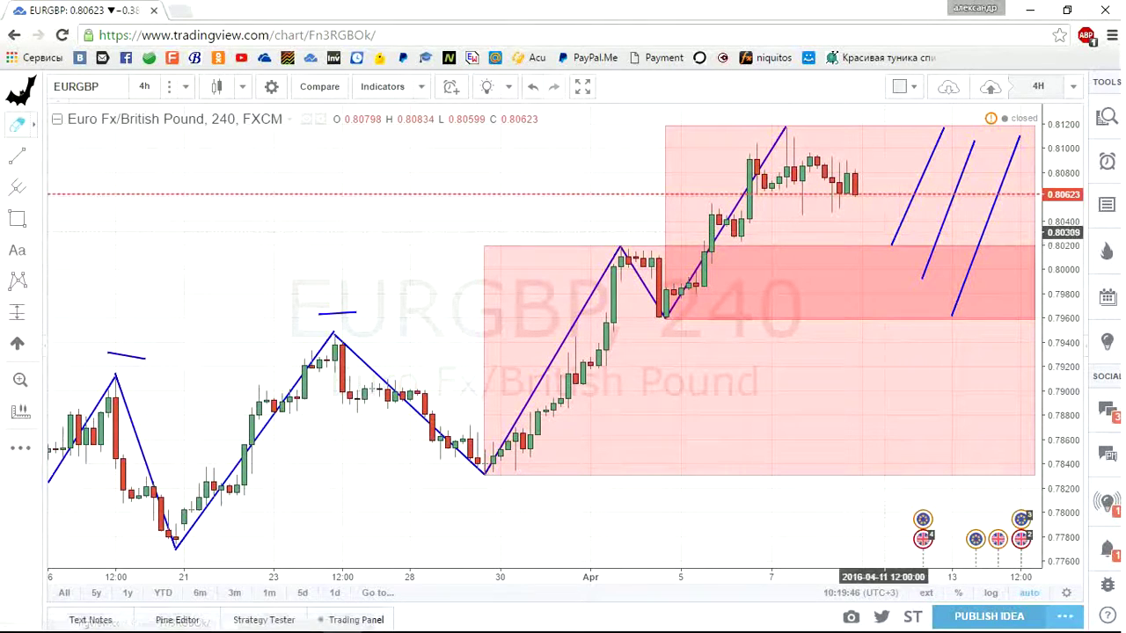
{"action": "left_click", "coordinate": [922, 182]}
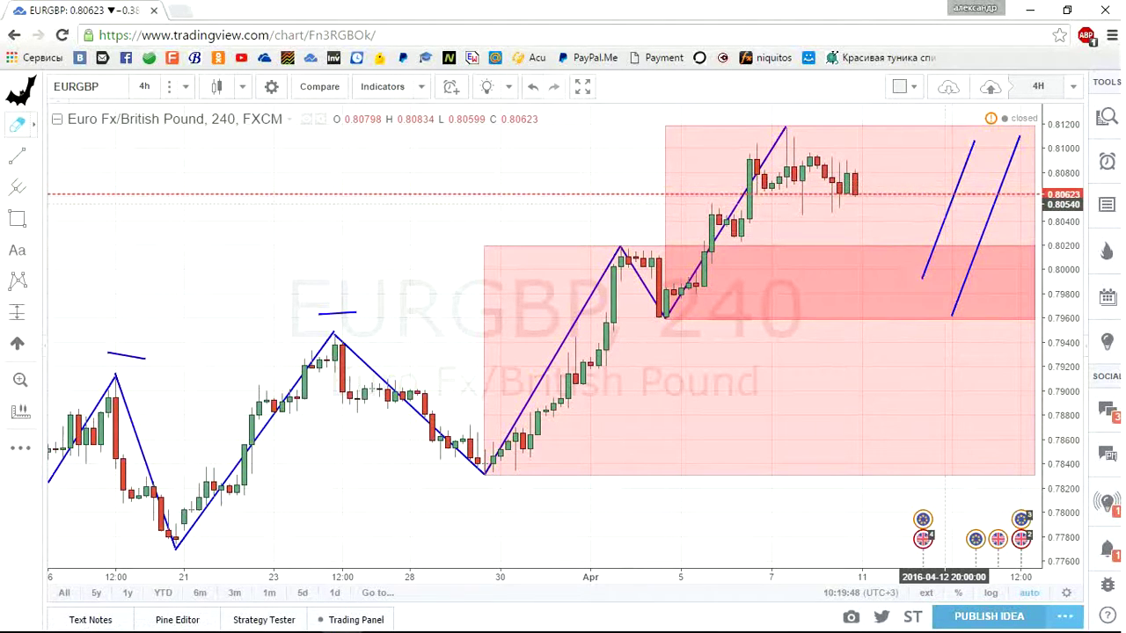
{"action": "left_click", "coordinate": [967, 206]}
{"action": "left_click", "coordinate": [949, 207]}
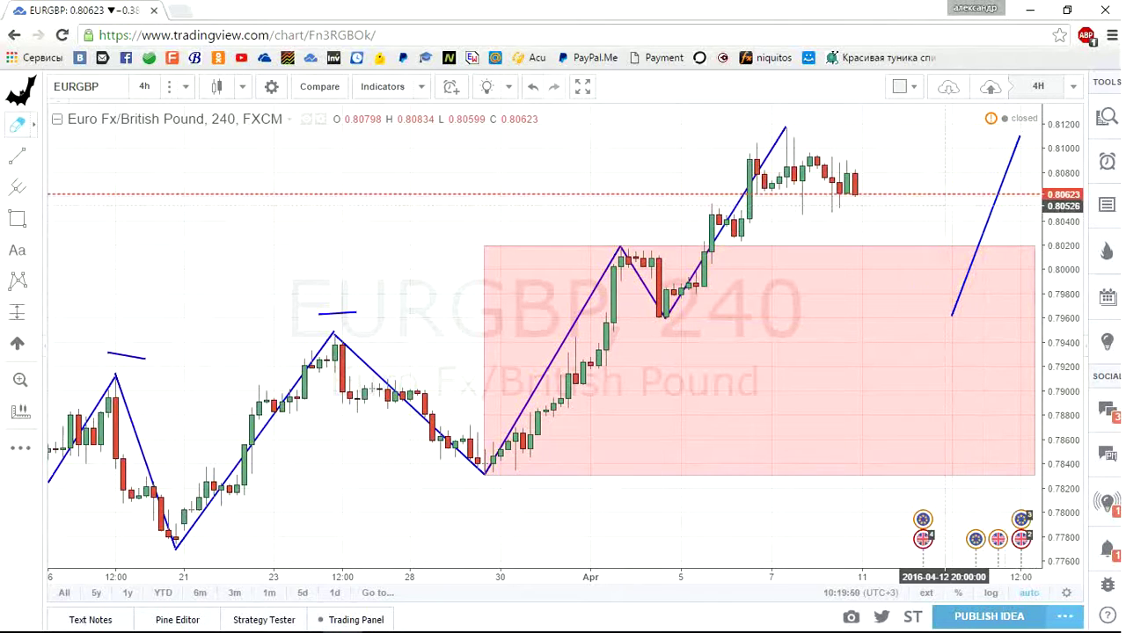
{"action": "left_click", "coordinate": [987, 226]}
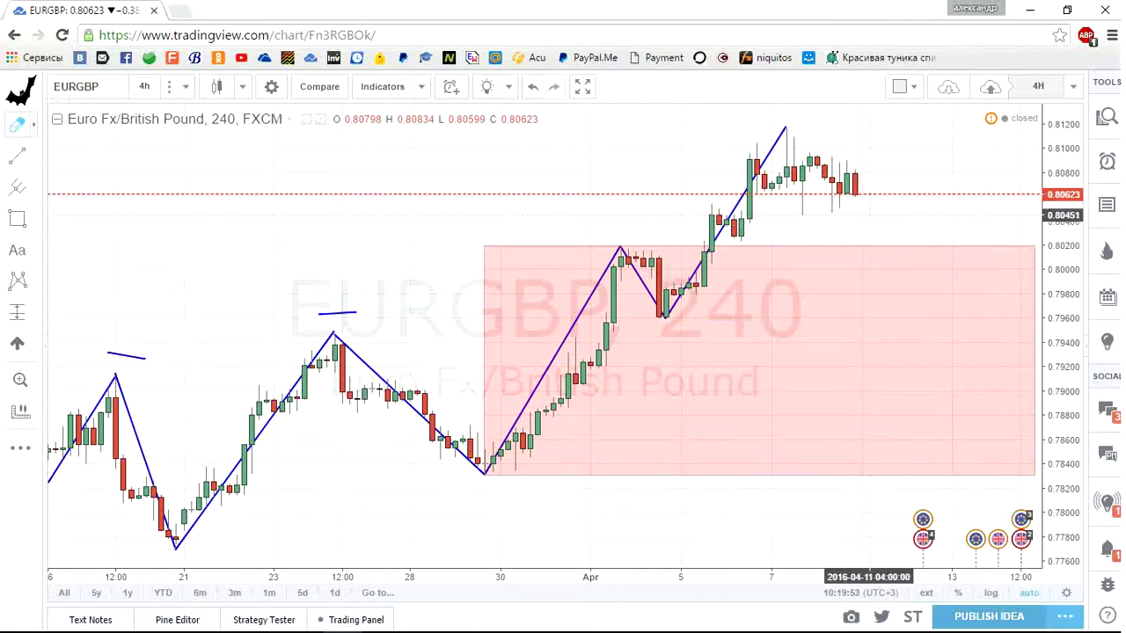
{"action": "left_click", "coordinate": [501, 247]}
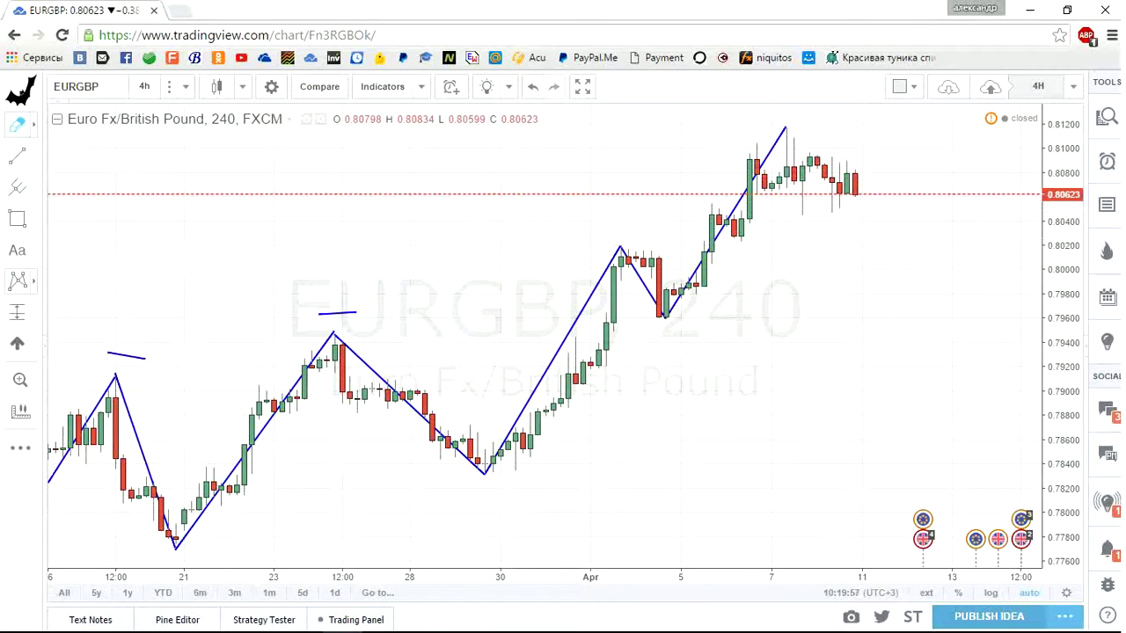
Step: Draw the XABCD pattern from the April 4 low through the peak, pullback and bounce to D near 0.7994
{"action": "left_click", "coordinate": [18, 280]}
{"action": "left_click", "coordinate": [665, 322]}
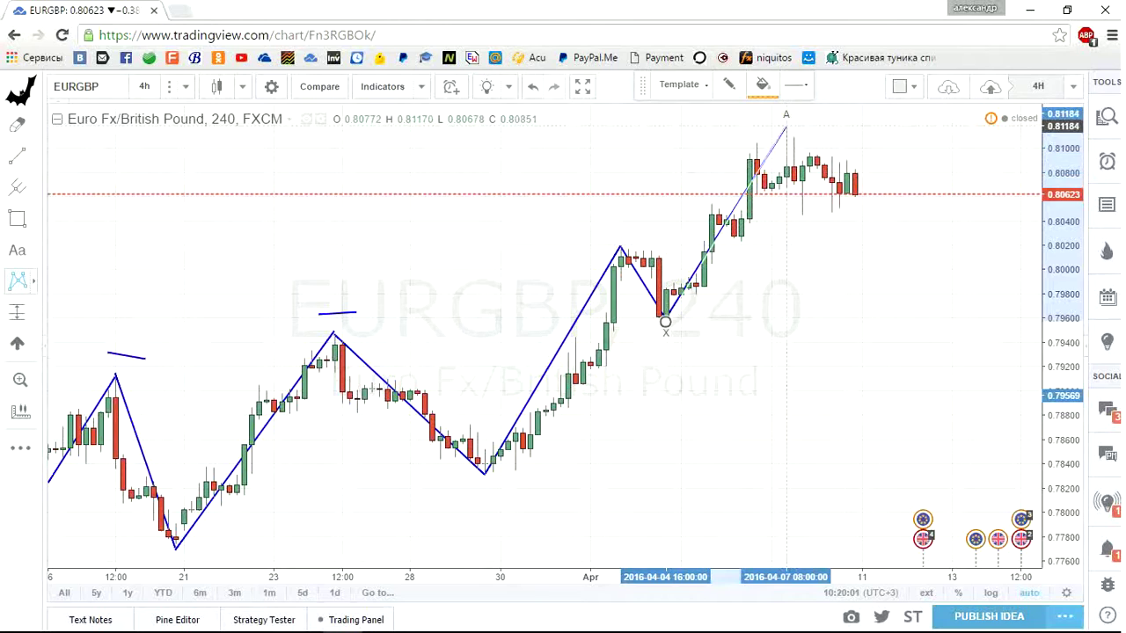
{"action": "left_click", "coordinate": [785, 128]}
{"action": "left_click", "coordinate": [20, 448]}
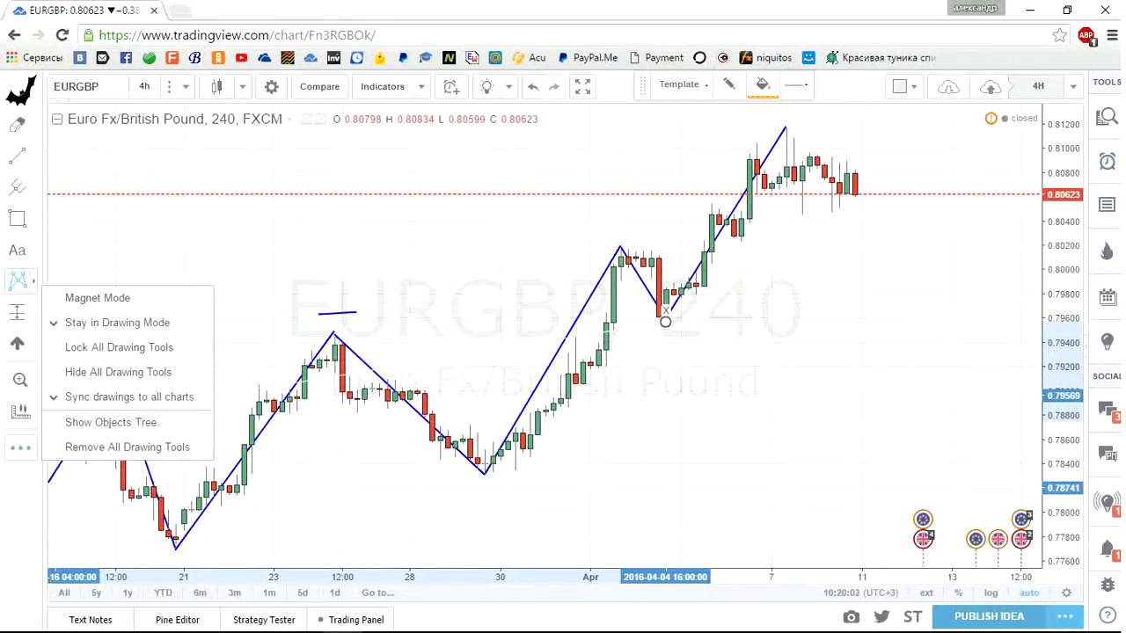
{"action": "key", "text": "Escape"}
{"action": "key", "text": "Escape"}
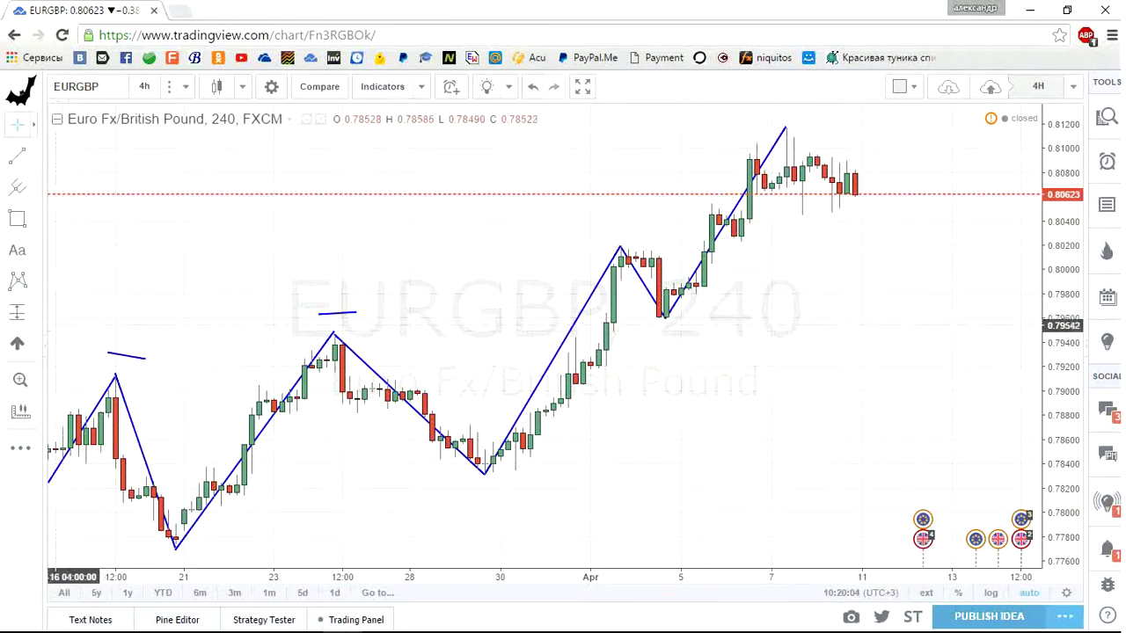
{"action": "left_click", "coordinate": [17, 281]}
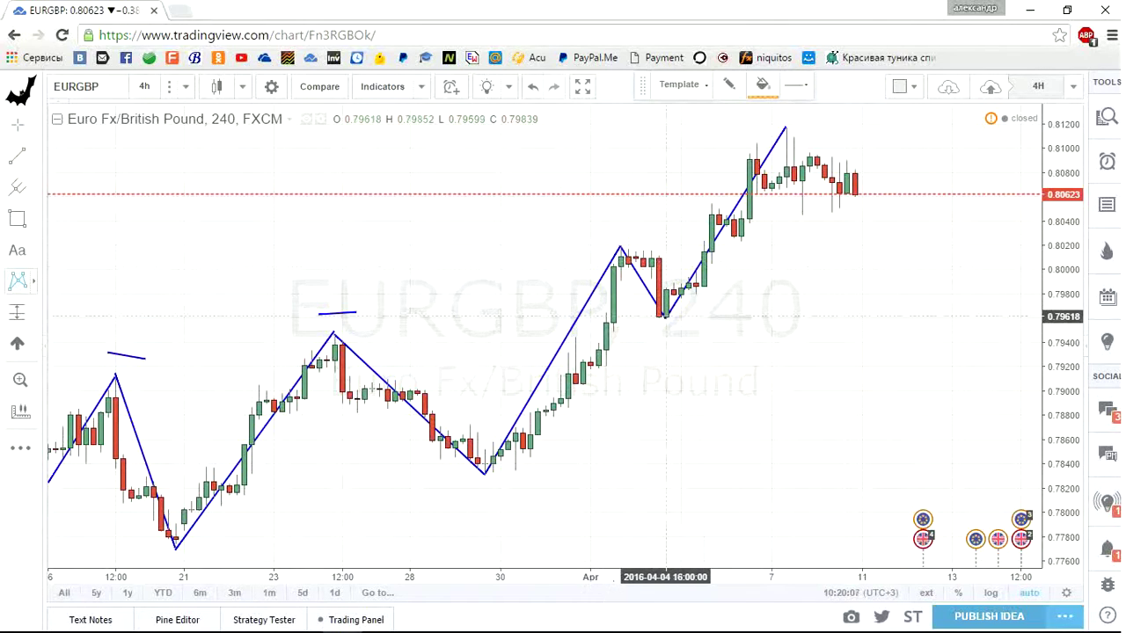
{"action": "left_click", "coordinate": [666, 317]}
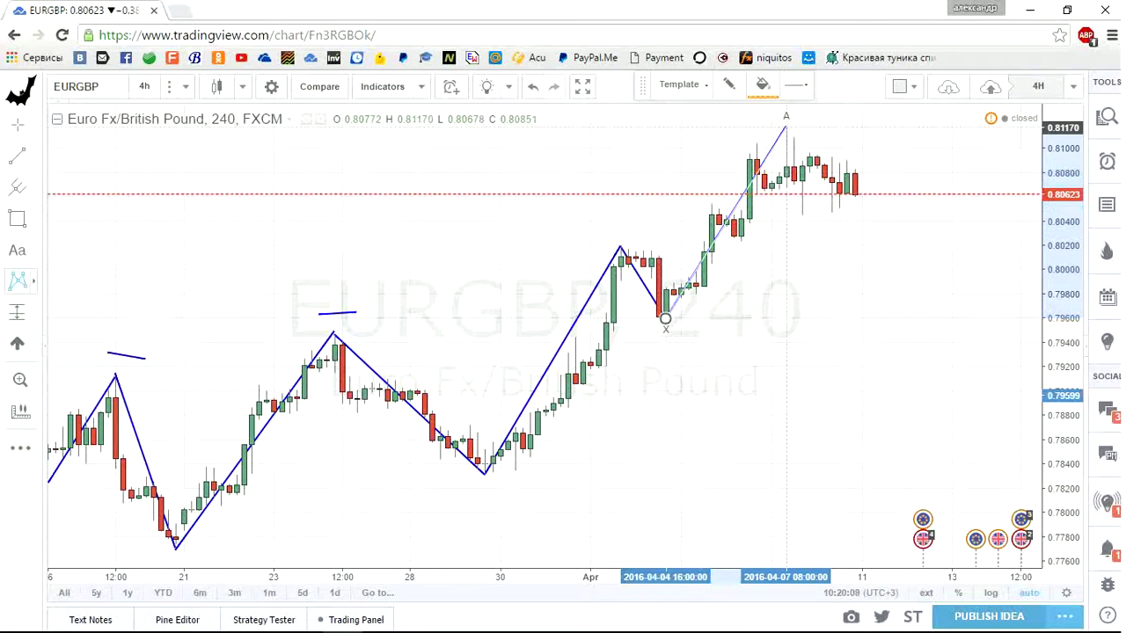
{"action": "left_click", "coordinate": [785, 127]}
{"action": "left_click", "coordinate": [801, 214]}
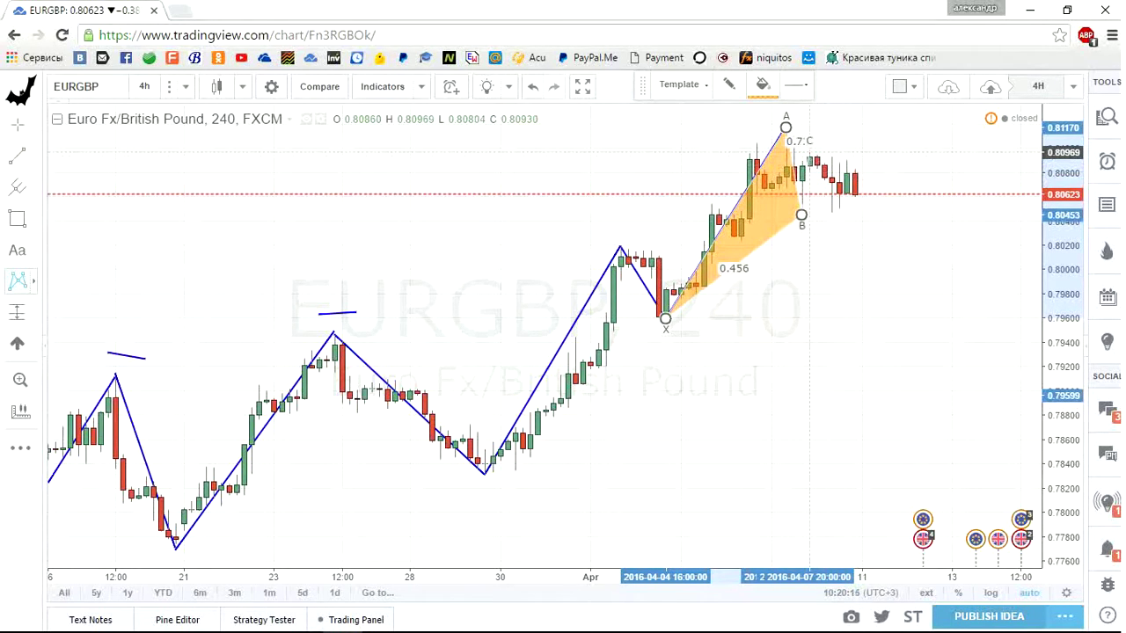
{"action": "left_click", "coordinate": [809, 152]}
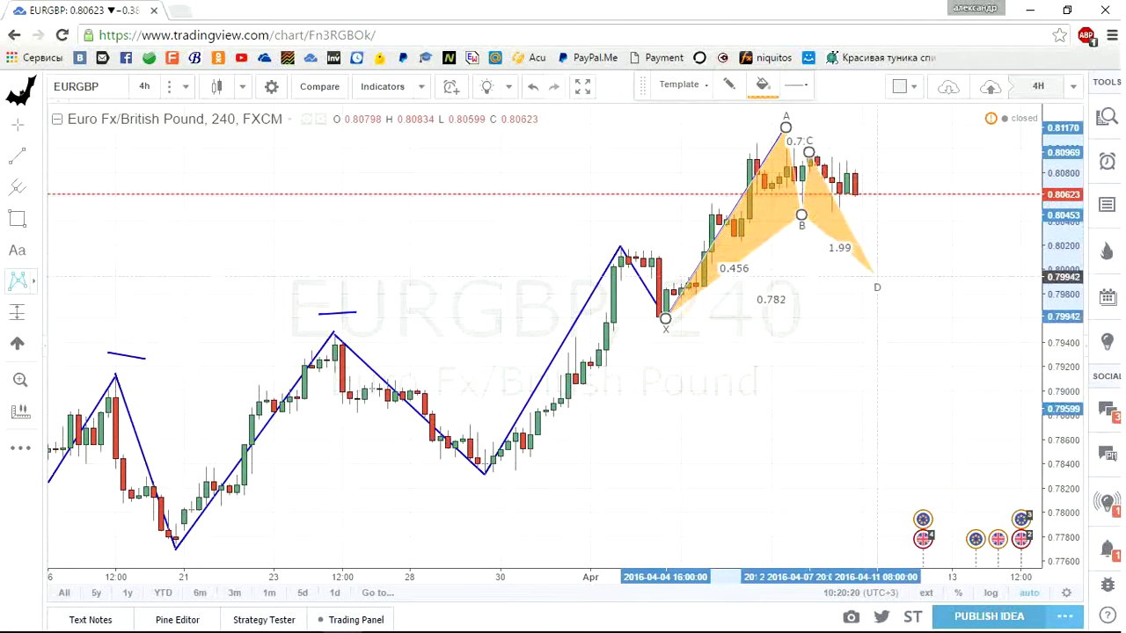
{"action": "left_click", "coordinate": [877, 278]}
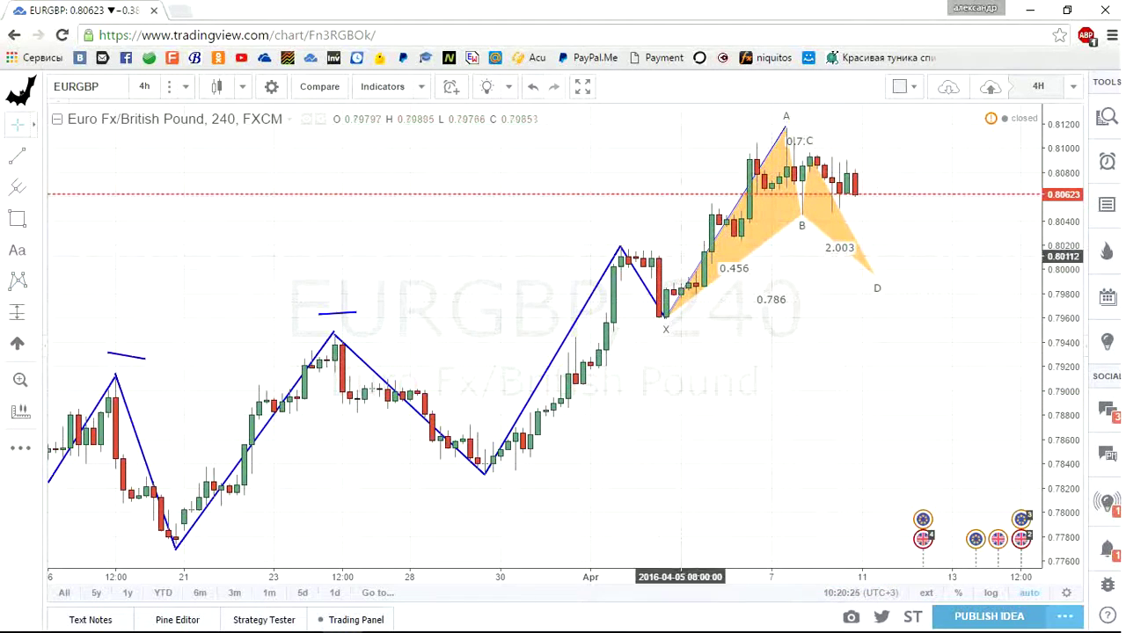
Step: Draw a Fib retracement from the C high at 0.80930 down to about 0.80000 near D
{"action": "left_click", "coordinate": [32, 187]}
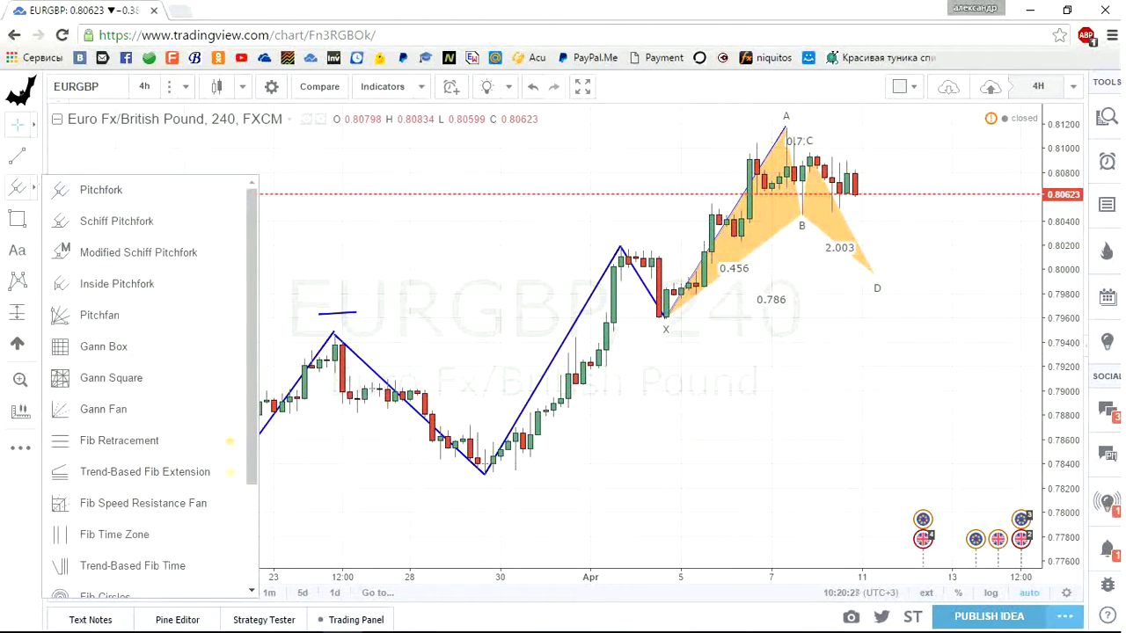
{"action": "left_click", "coordinate": [118, 440]}
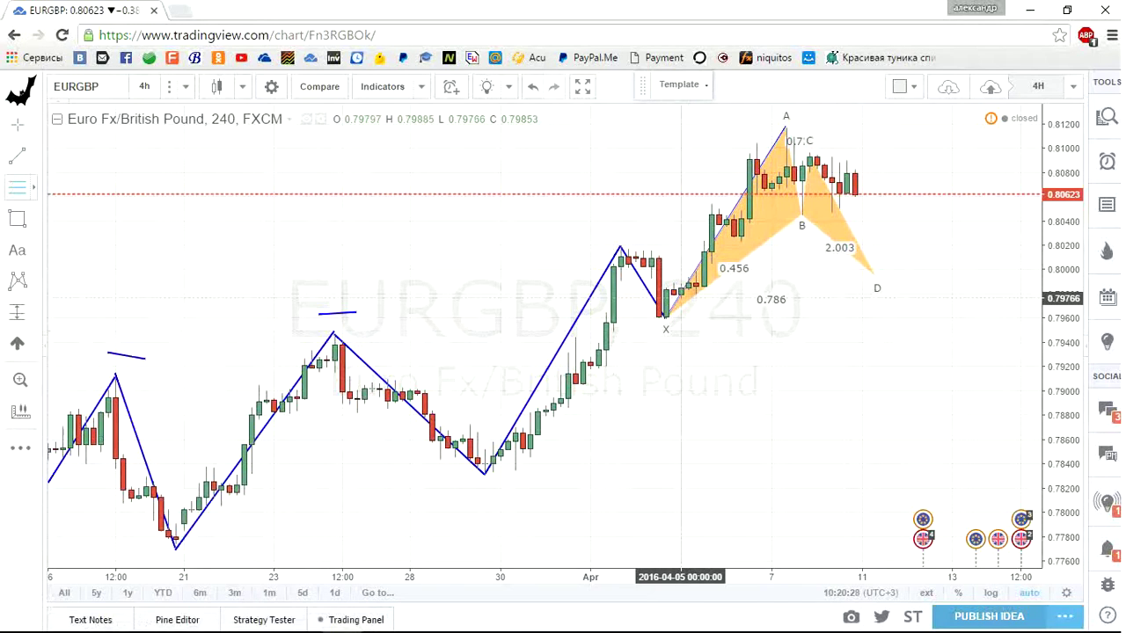
{"action": "left_click", "coordinate": [665, 318]}
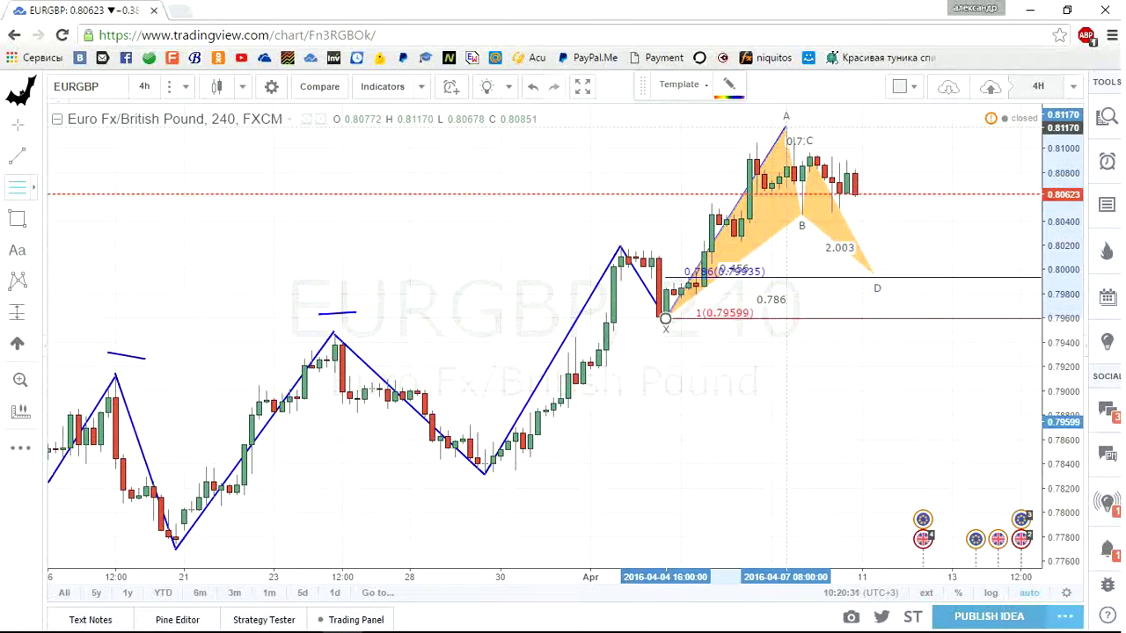
{"action": "key", "text": "Escape"}
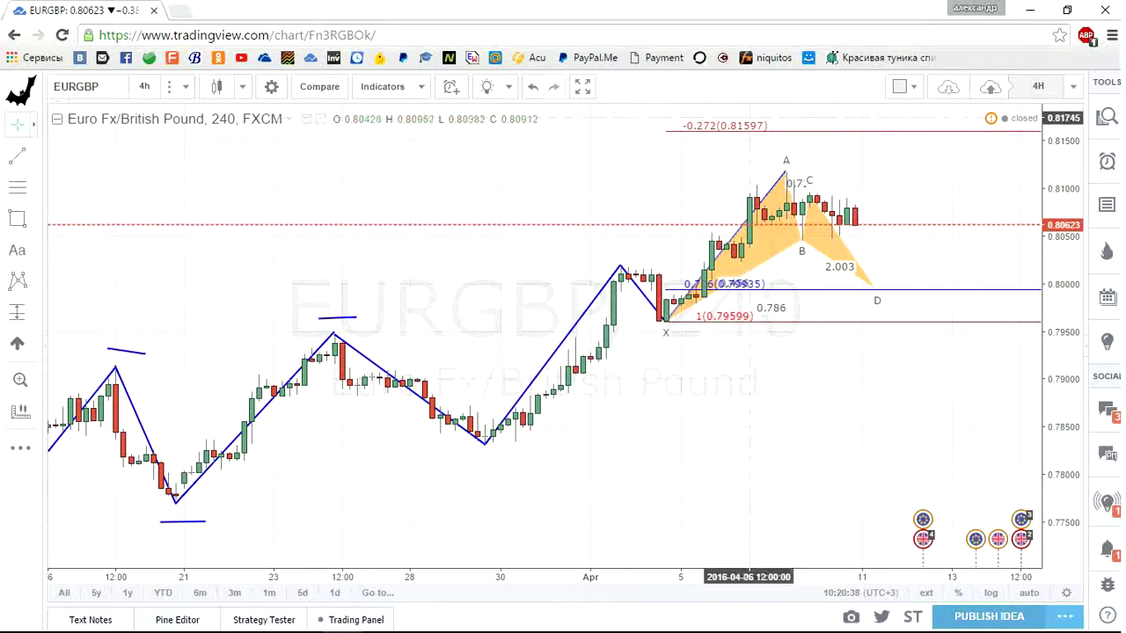
{"action": "key", "text": "alt+f"}
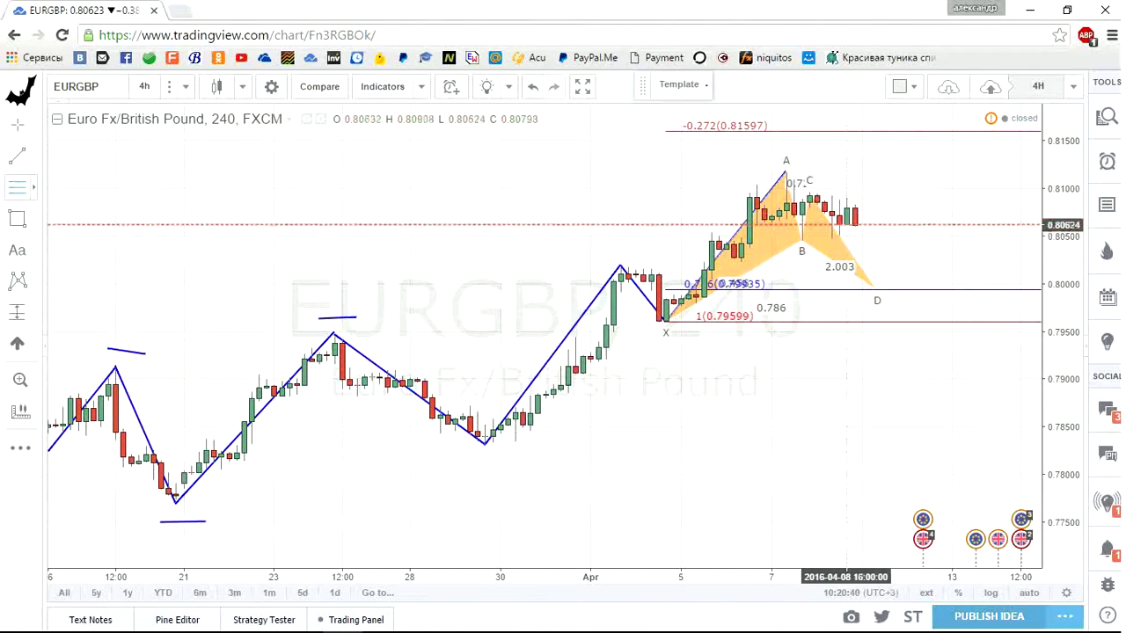
{"action": "left_click", "coordinate": [809, 196]}
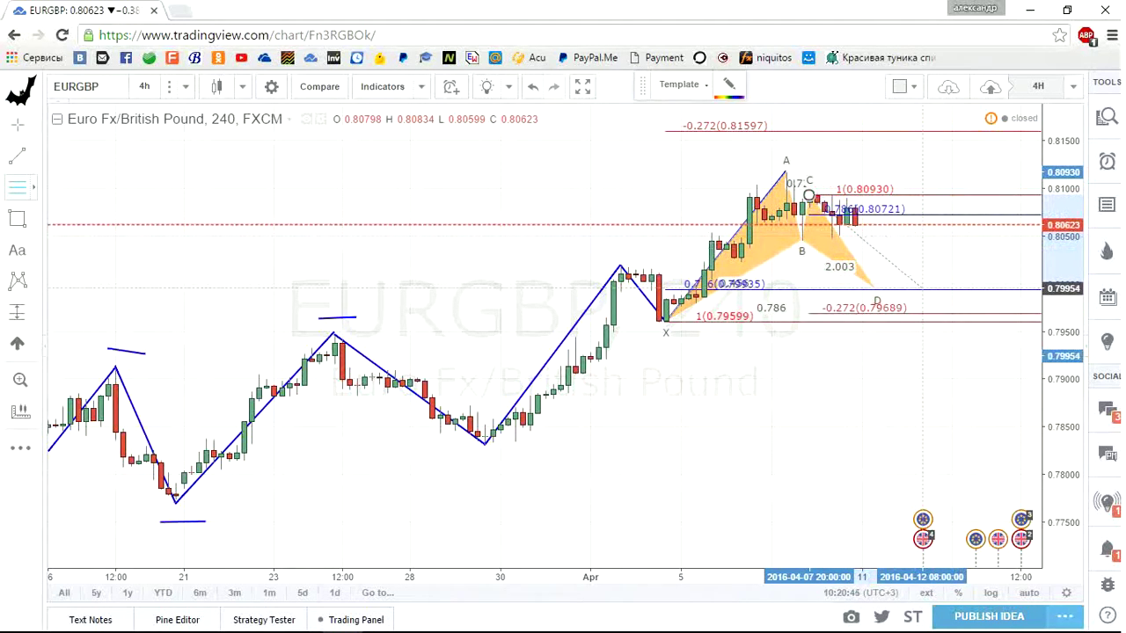
{"action": "left_click", "coordinate": [920, 288]}
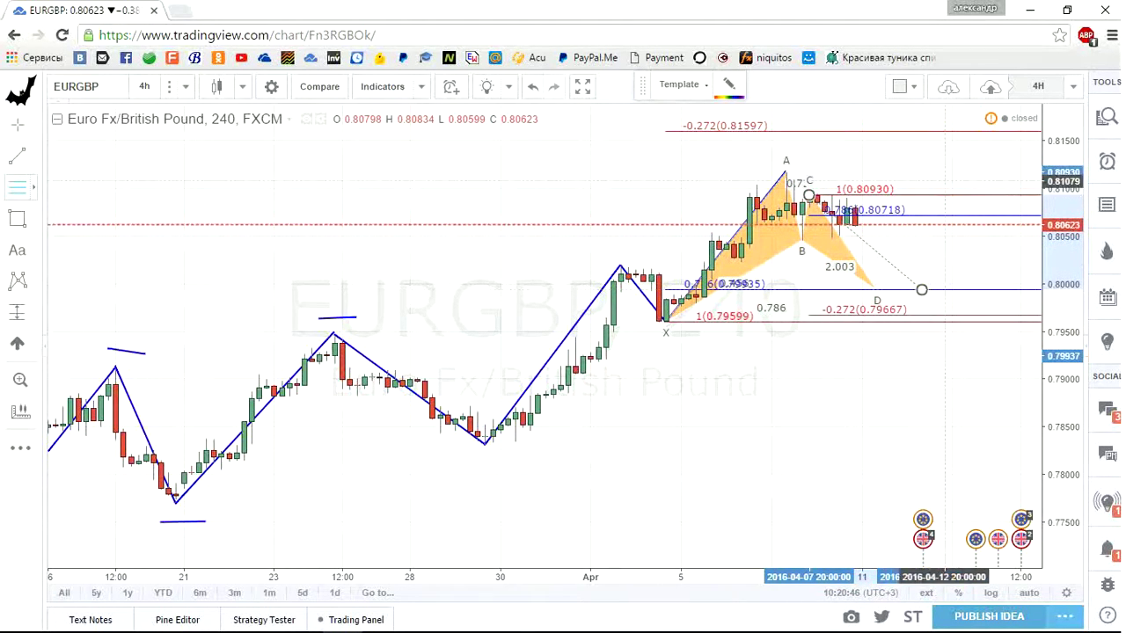
{"action": "left_click", "coordinate": [678, 84]}
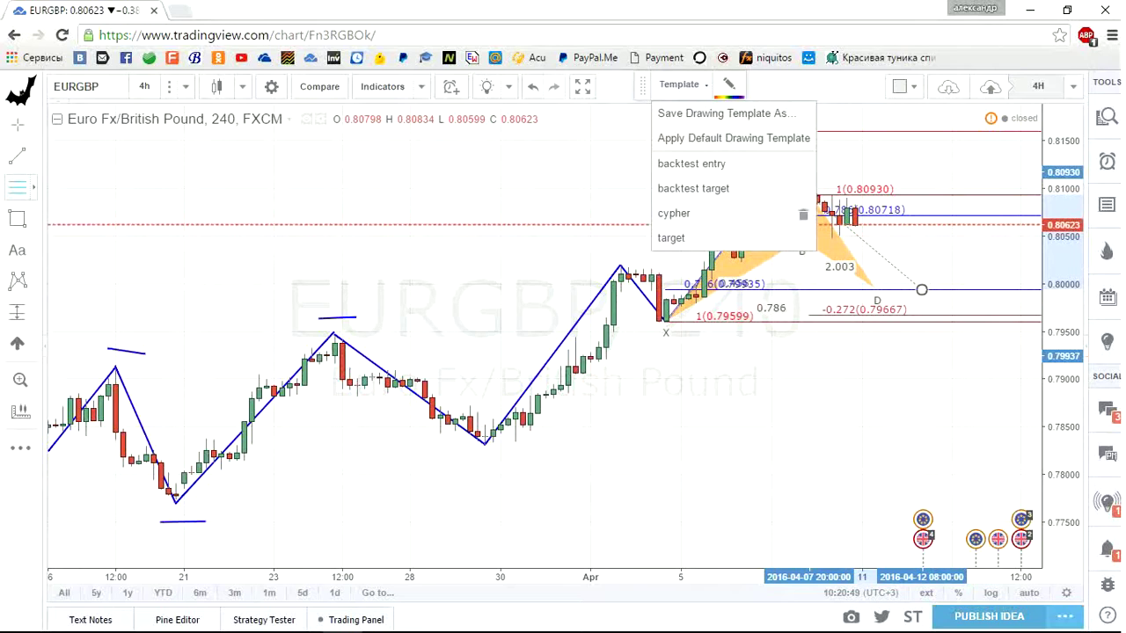
Step: Apply the saved 'target' template to the C-to-D Fibonacci retracement
{"action": "left_click", "coordinate": [671, 237]}
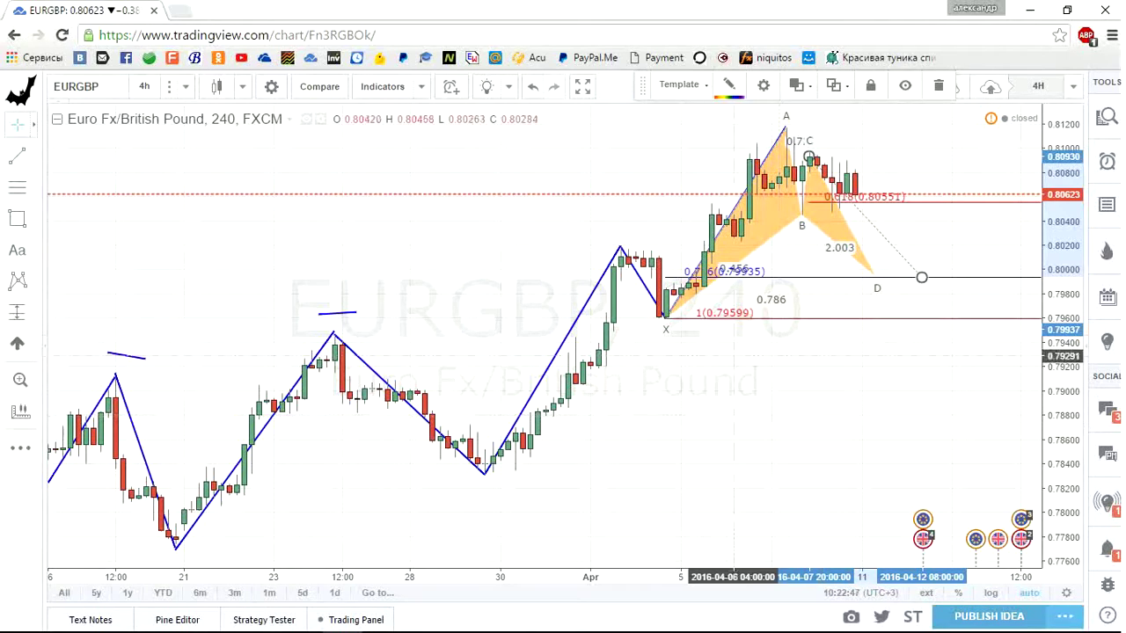
Step: Draw a short horizontal level line at 0.7960
{"action": "left_click", "coordinate": [16, 155]}
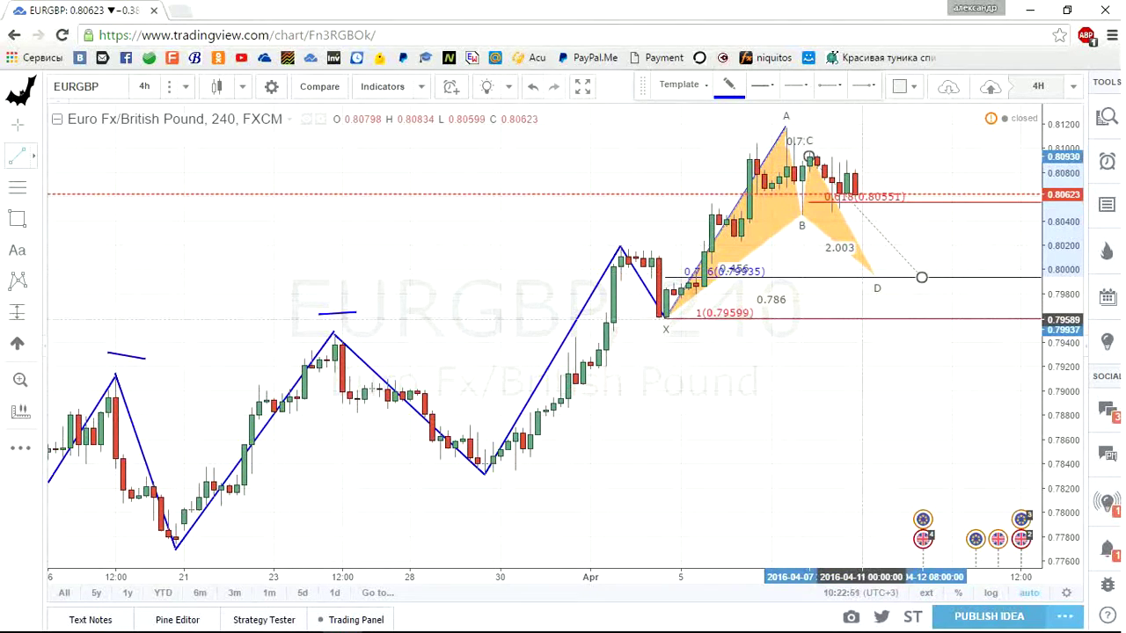
{"action": "left_click", "coordinate": [921, 318]}
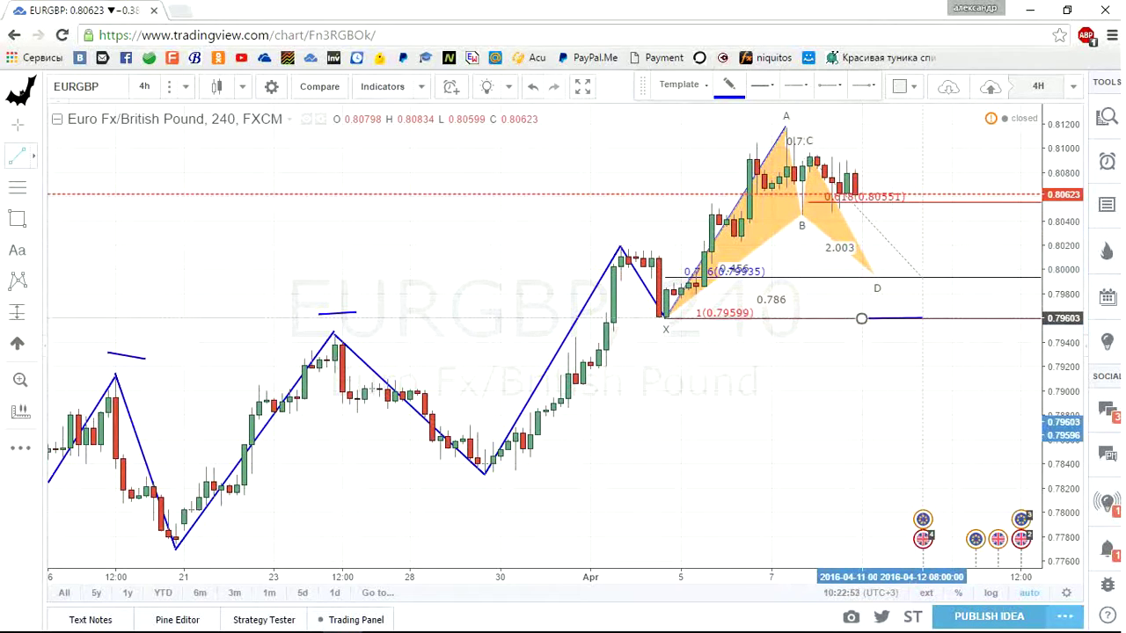
{"action": "left_click", "coordinate": [861, 318]}
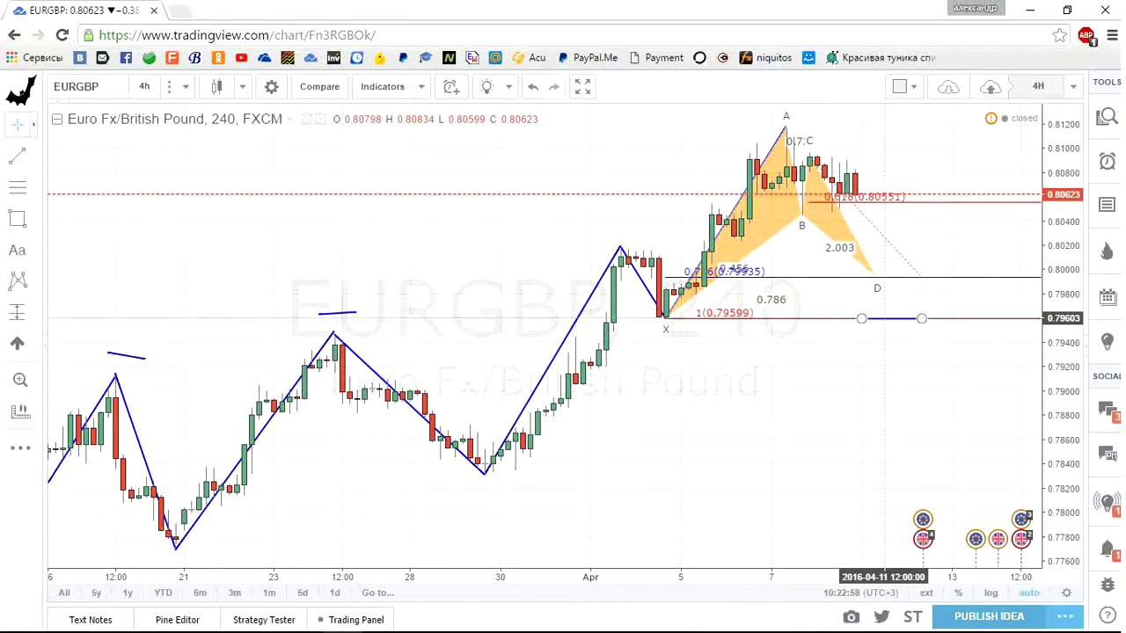
Step: Chain projected legs from near 0.8055 down to 0.7960 and 0.7925, then up to 0.7995
{"action": "key", "text": "alt+t"}
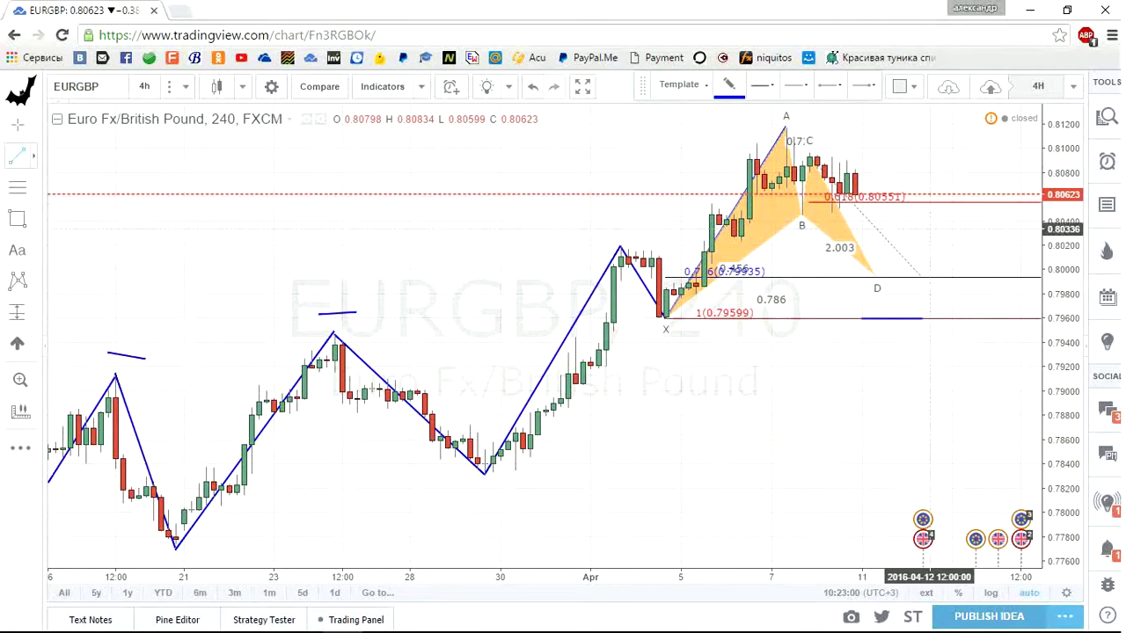
{"action": "left_click", "coordinate": [869, 202]}
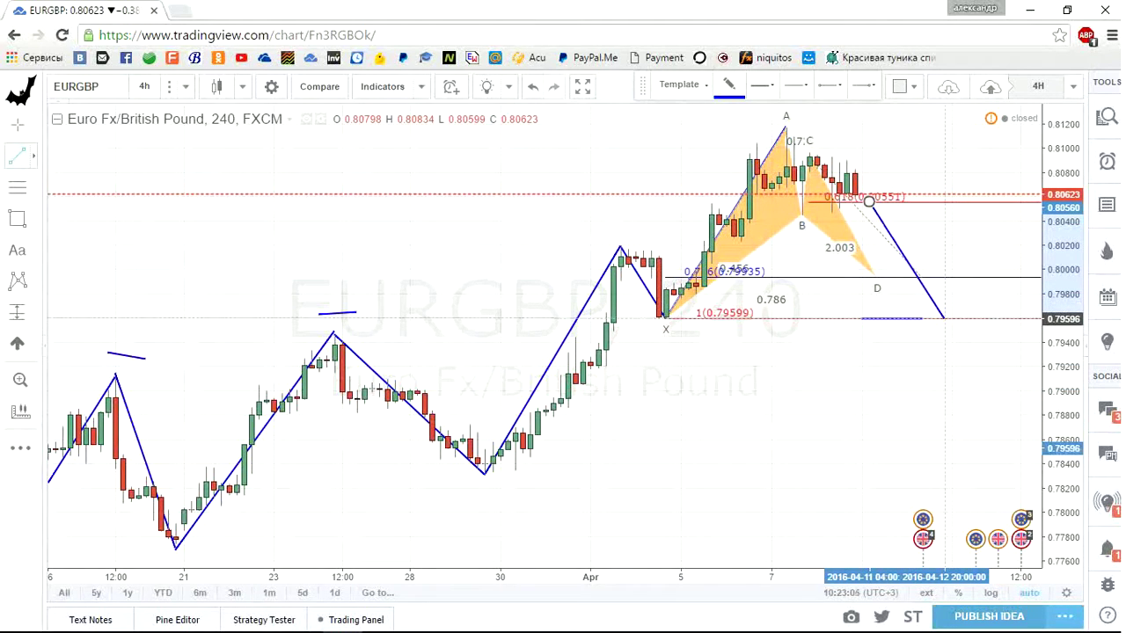
{"action": "left_click", "coordinate": [943, 318]}
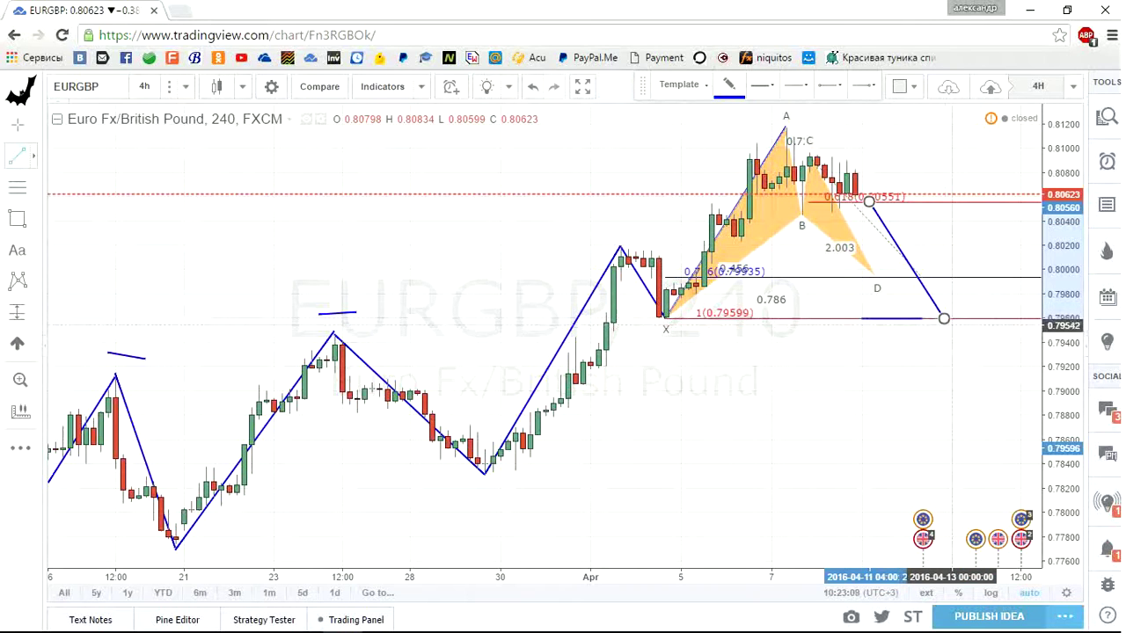
{"action": "left_click", "coordinate": [944, 319]}
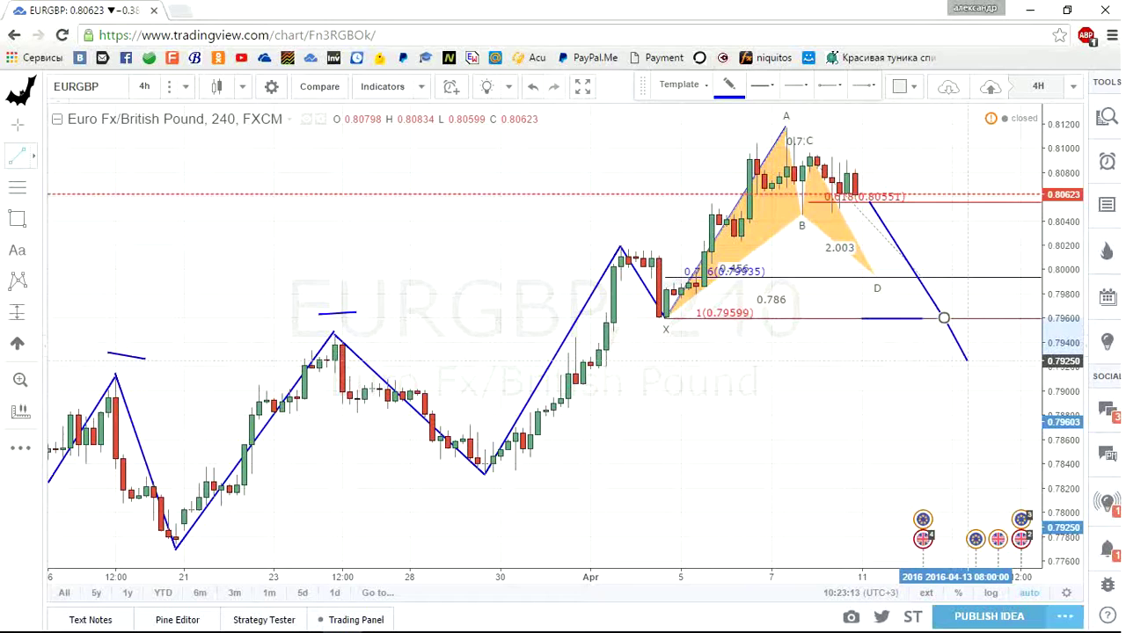
{"action": "left_click", "coordinate": [967, 360]}
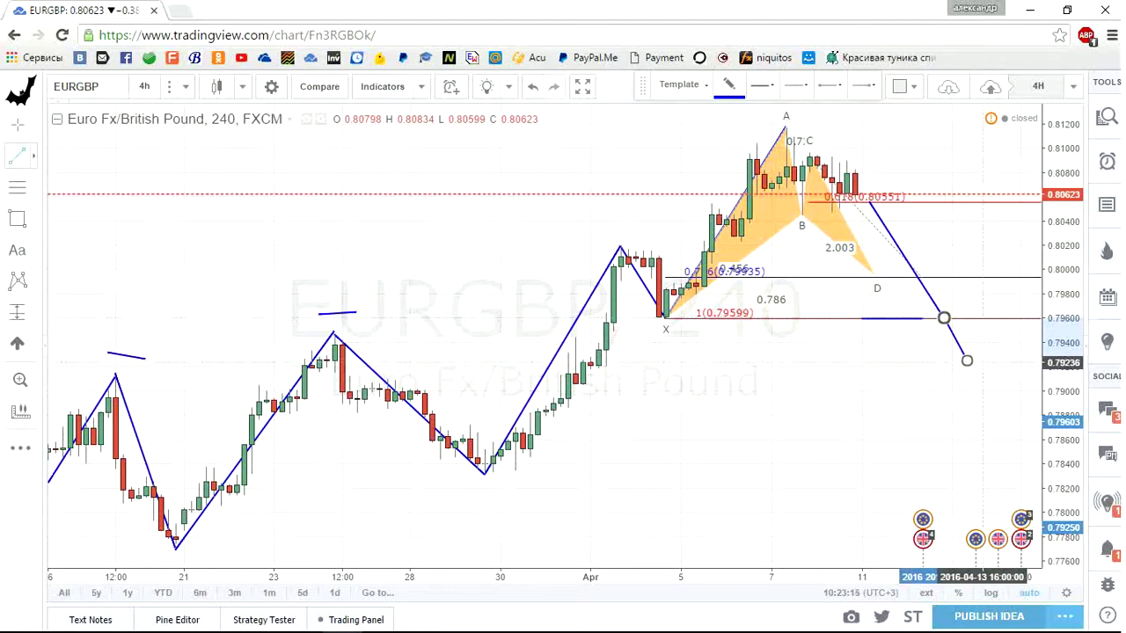
{"action": "left_click", "coordinate": [967, 318]}
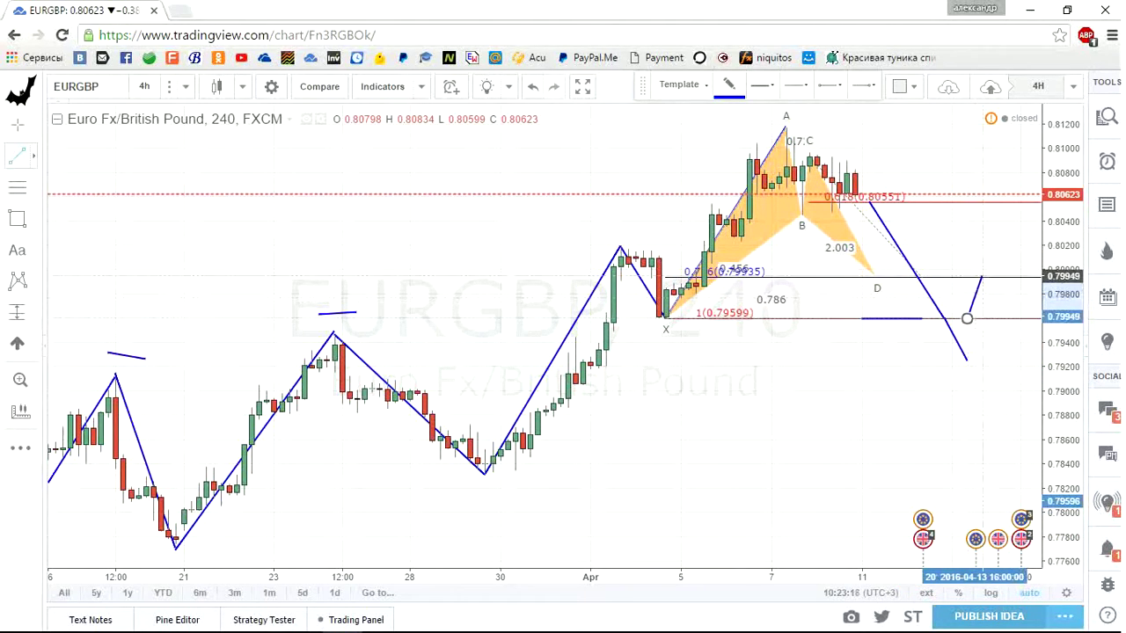
{"action": "left_click", "coordinate": [982, 277]}
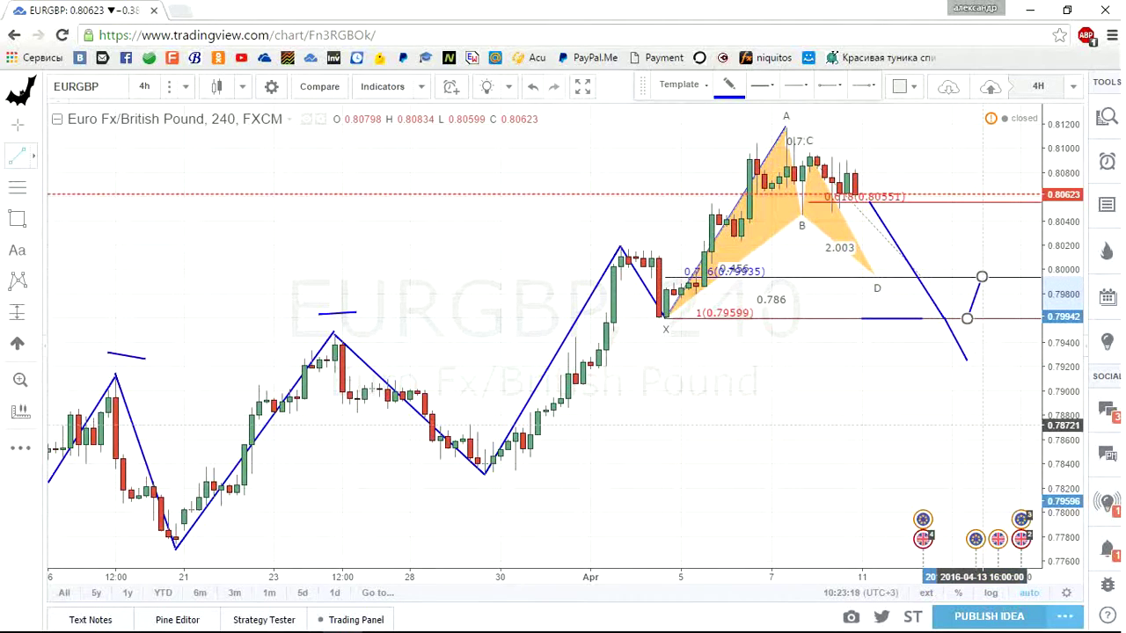
{"action": "left_click", "coordinate": [816, 317]}
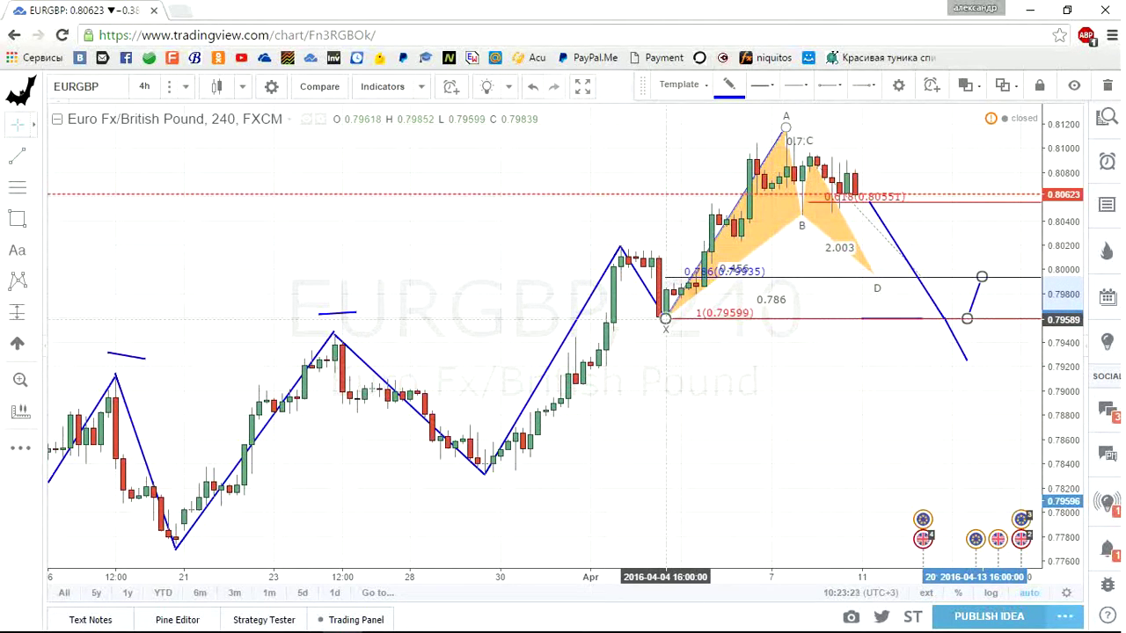
{"action": "left_click", "coordinate": [665, 318]}
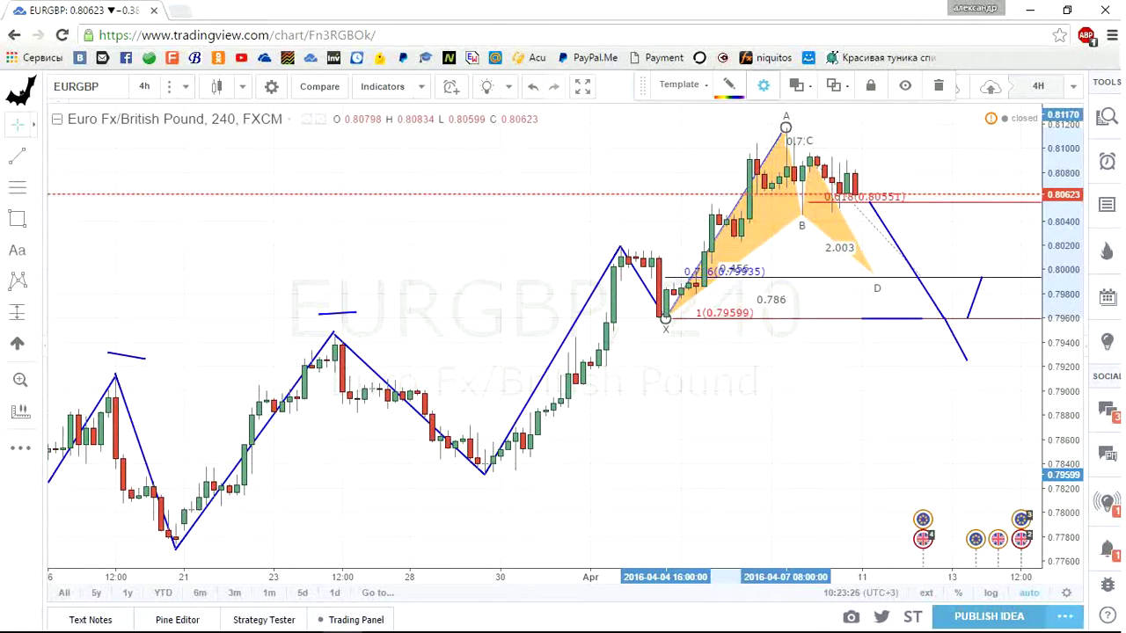
Step: Enable the XABCD pattern's 1.13 level (0.79395), end the falling projection on it, and lower the short line
{"action": "left_click", "coordinate": [763, 85]}
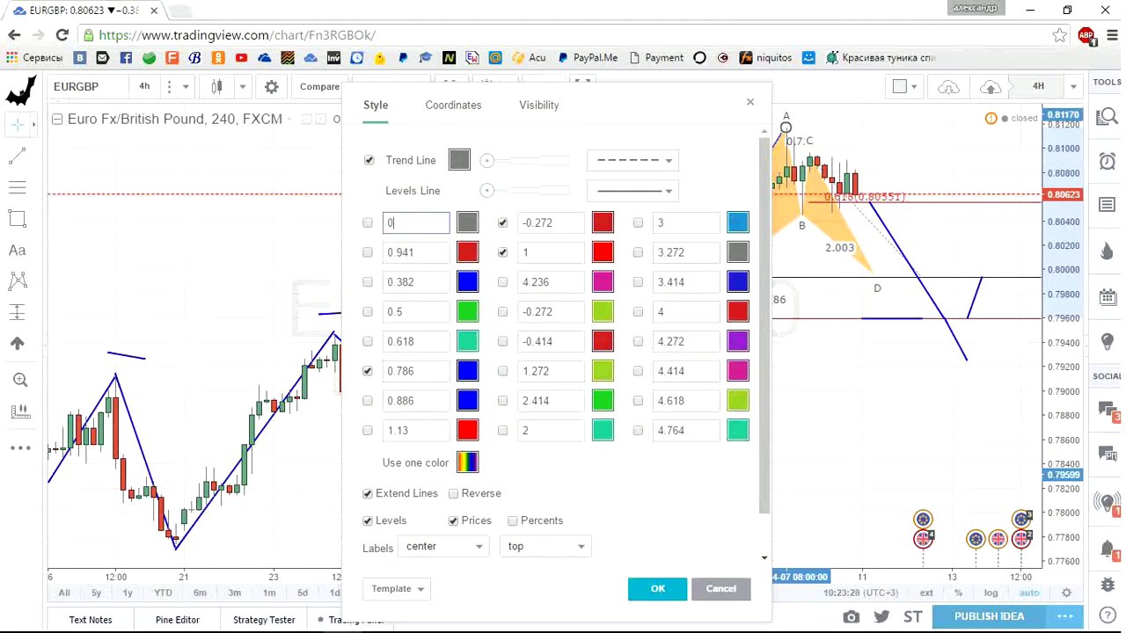
{"action": "left_click", "coordinate": [367, 430]}
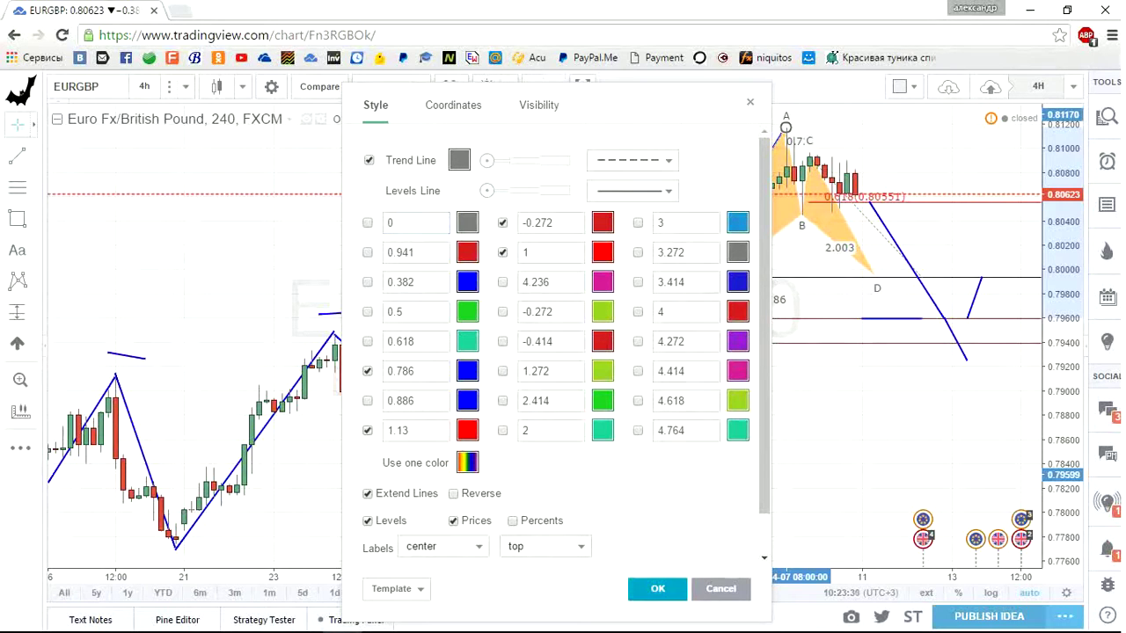
{"action": "left_click", "coordinate": [657, 589]}
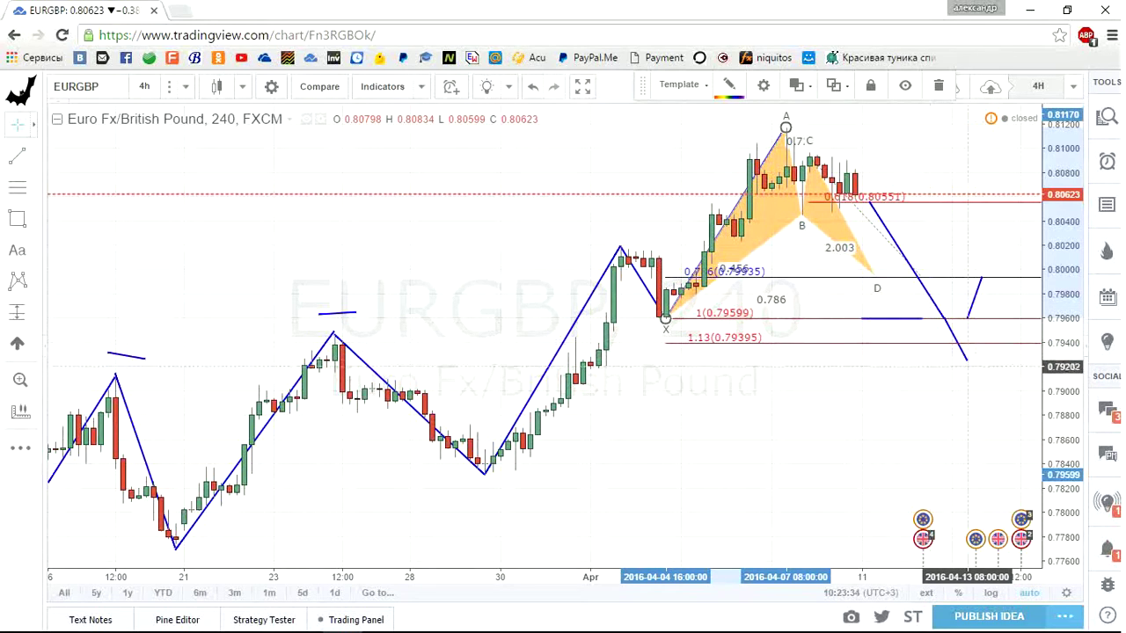
{"action": "left_click_drag", "start_coordinate": [965, 359], "coordinate": [959, 343]}
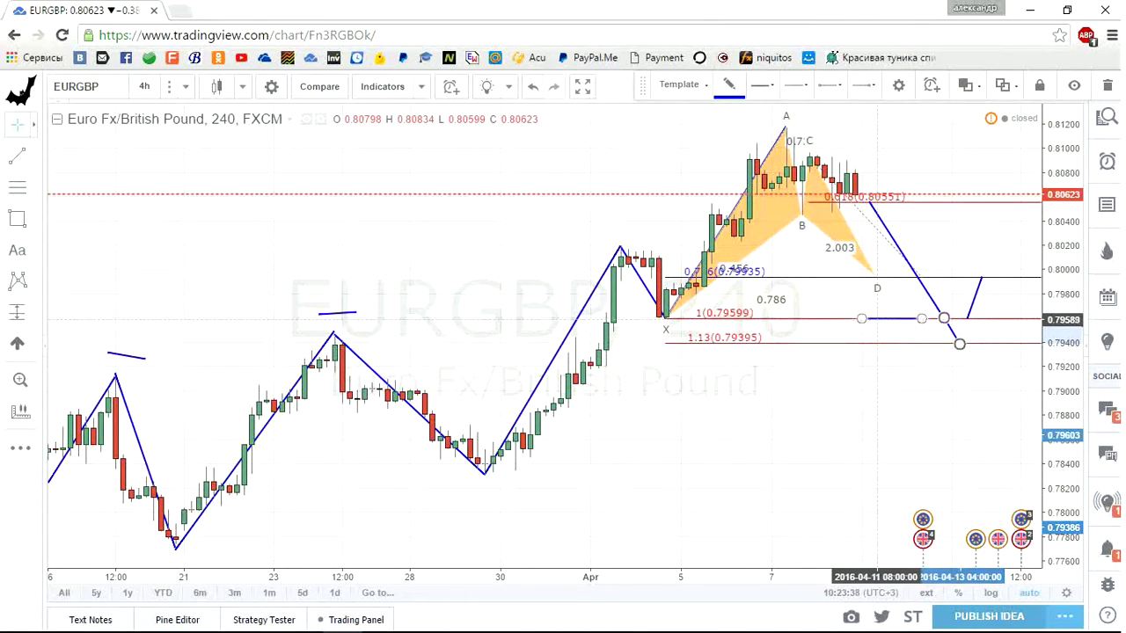
{"action": "left_click_drag", "start_coordinate": [890, 318], "coordinate": [884, 398]}
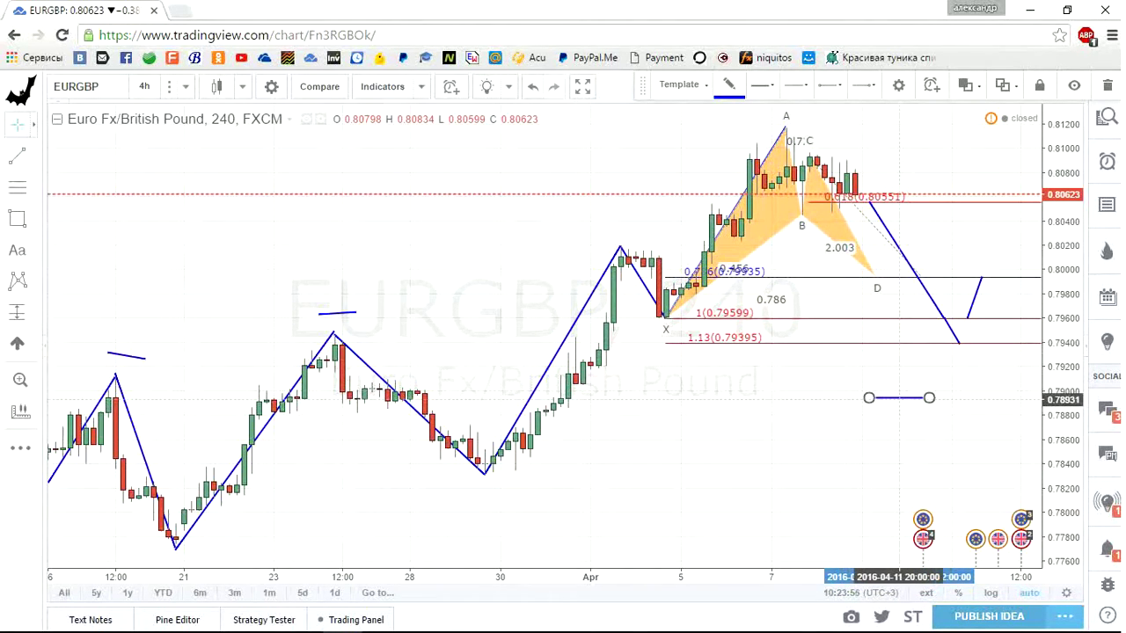
Step: Delete the rising leg, end the falling line at the 1 level (0.79599), and reposition the short line
{"action": "left_click_drag", "start_coordinate": [898, 400], "coordinate": [894, 321]}
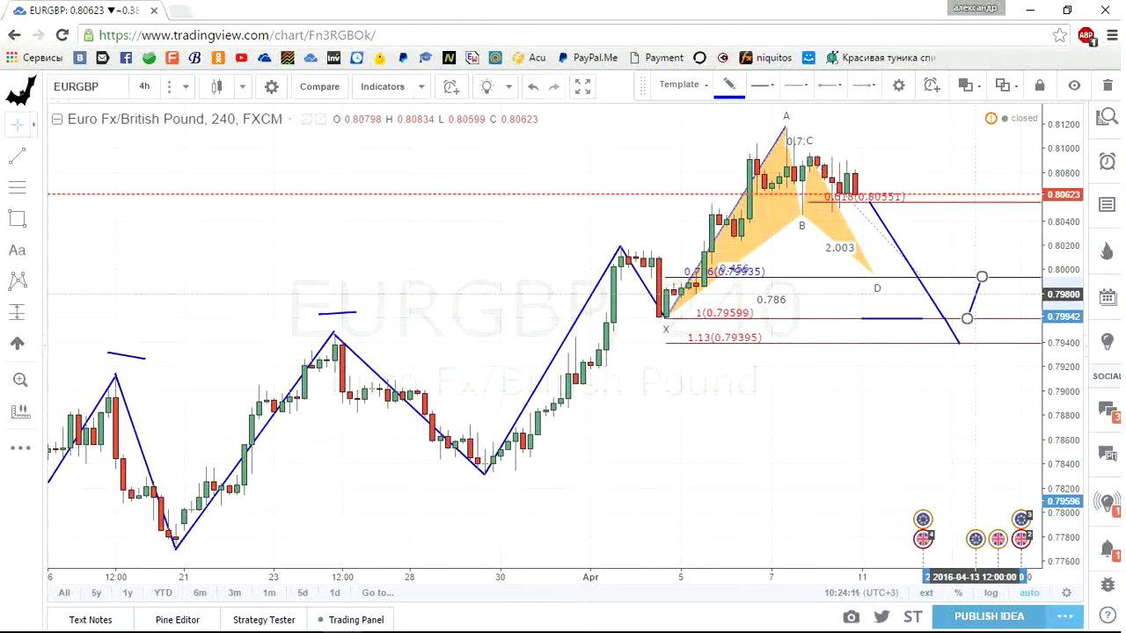
{"action": "key", "text": "Delete"}
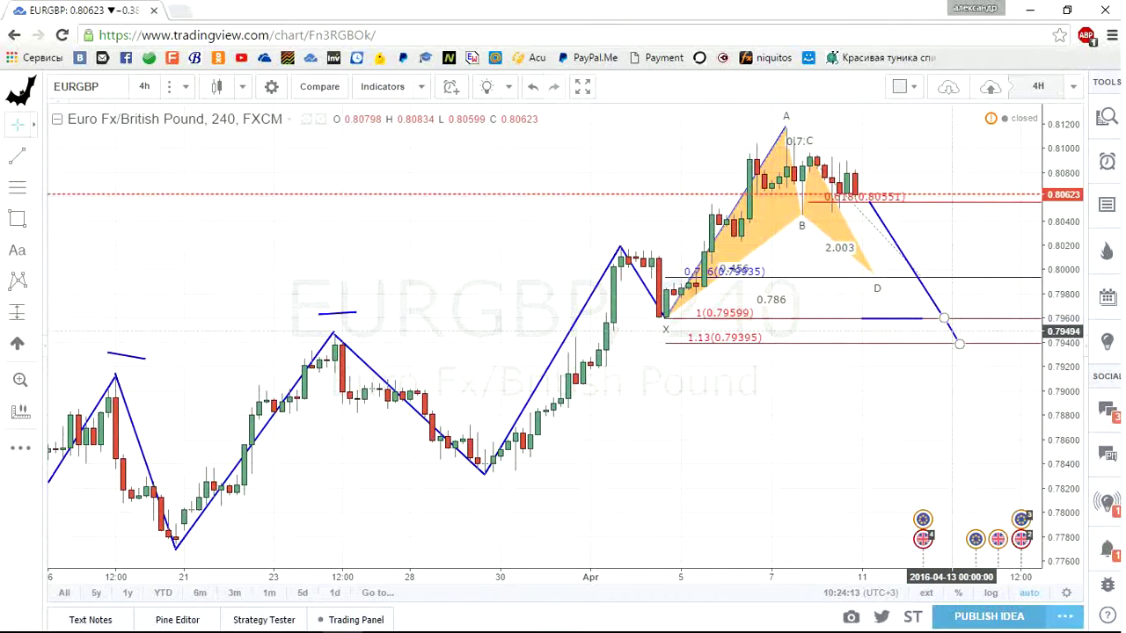
{"action": "mouse_move", "coordinate": [958, 343]}
{"action": "left_mouse_down"}
{"action": "mouse_move", "coordinate": [943, 318]}
{"action": "mouse_move", "coordinate": [893, 332]}
{"action": "left_mouse_up"}
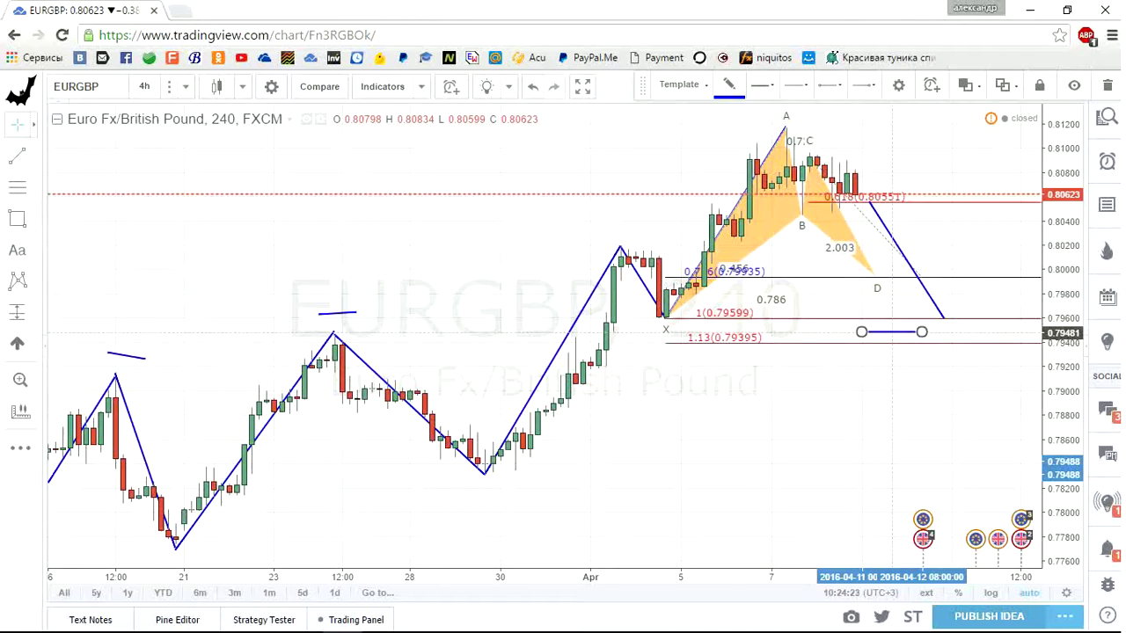
{"action": "left_click_drag", "start_coordinate": [893, 332], "coordinate": [884, 363]}
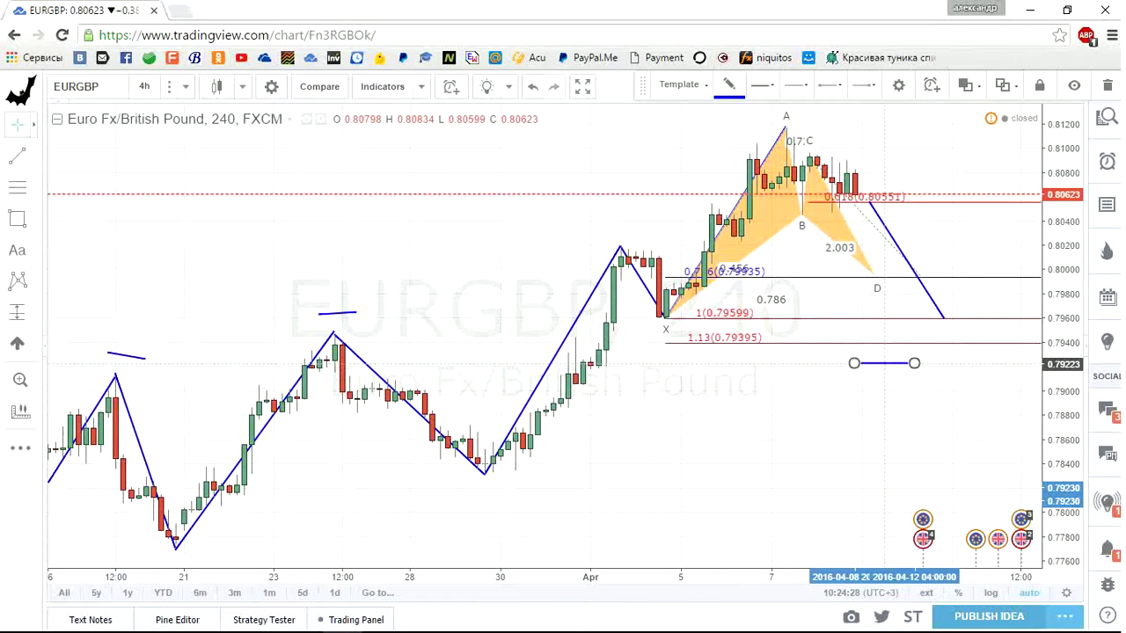
{"action": "left_click_drag", "start_coordinate": [884, 363], "coordinate": [892, 328]}
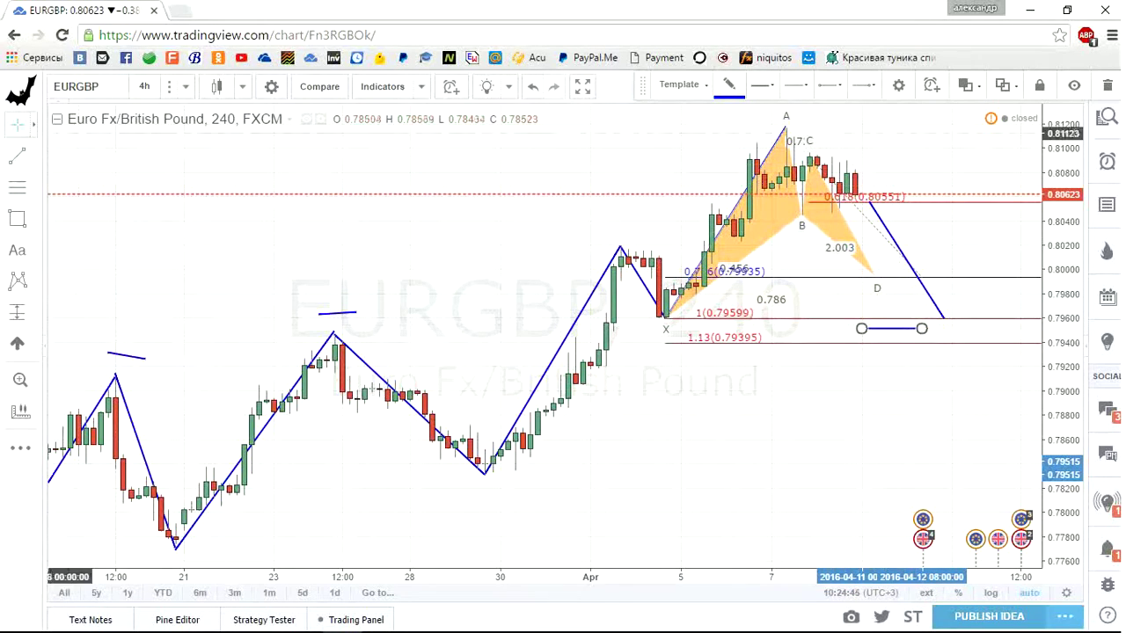
Step: Use the Eraser to remove the short horizontal line and the falling blue projection line
{"action": "left_click", "coordinate": [33, 124]}
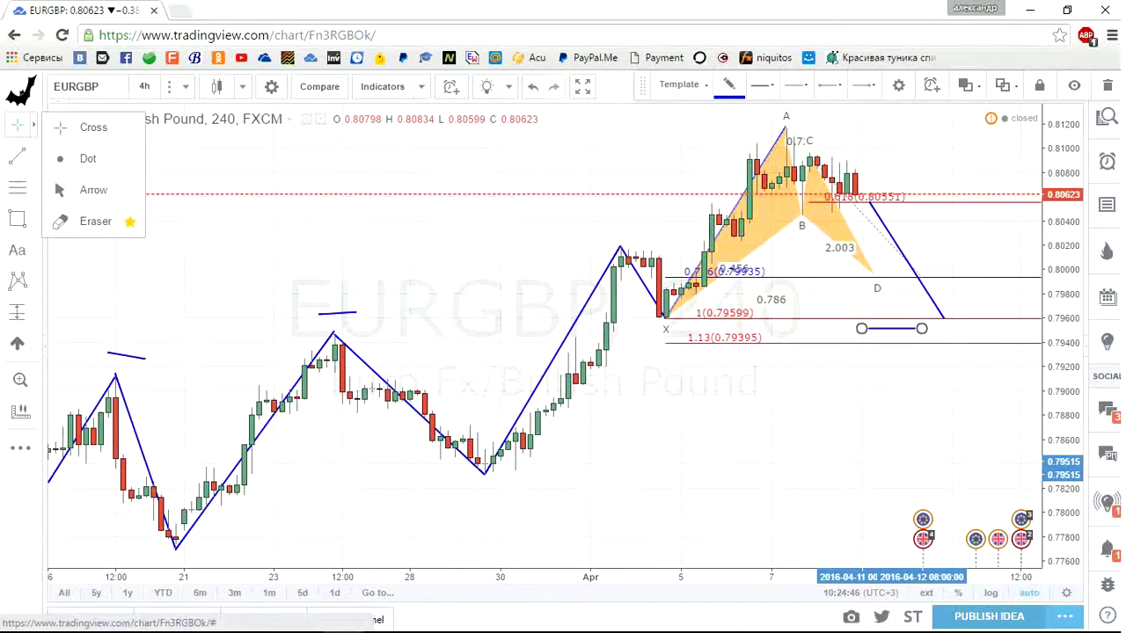
{"action": "left_click", "coordinate": [131, 220]}
{"action": "left_click", "coordinate": [919, 329]}
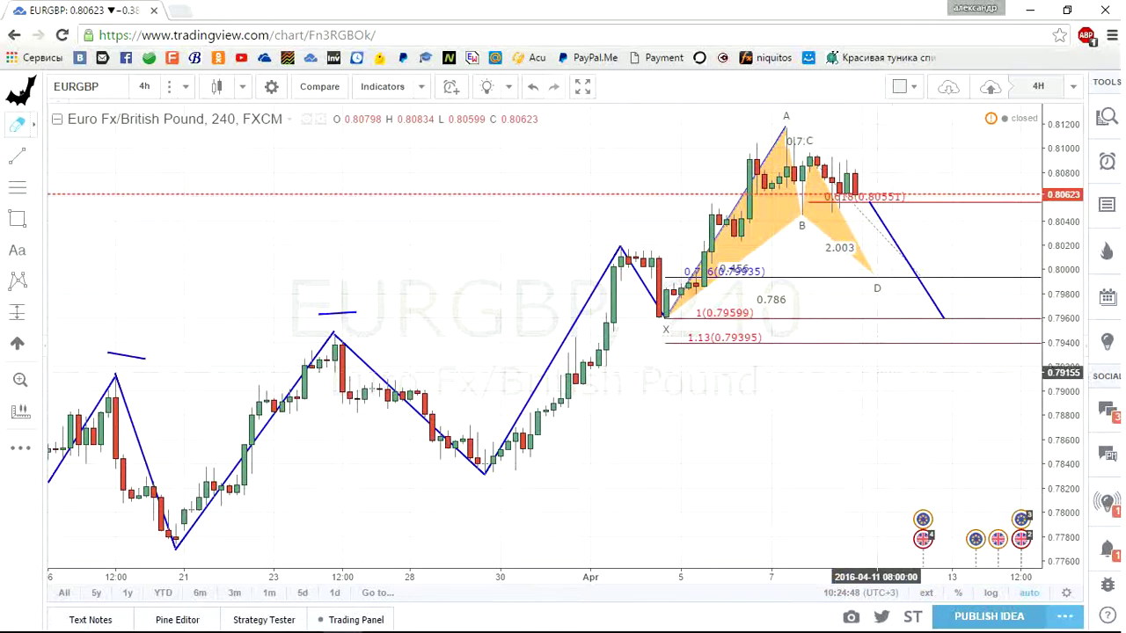
{"action": "left_click", "coordinate": [927, 295]}
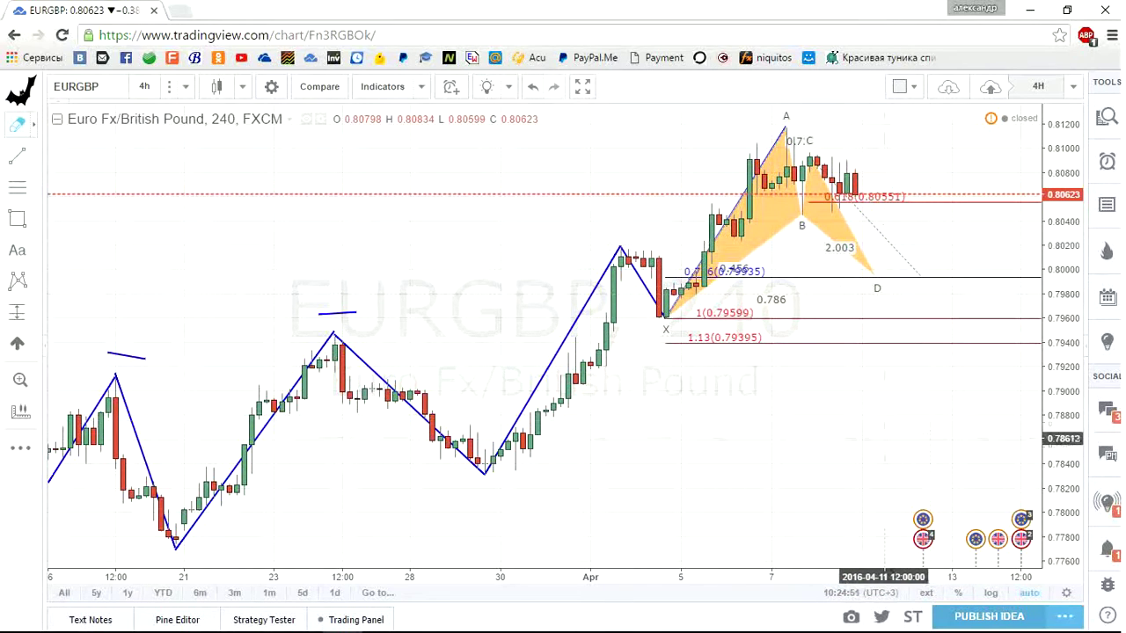